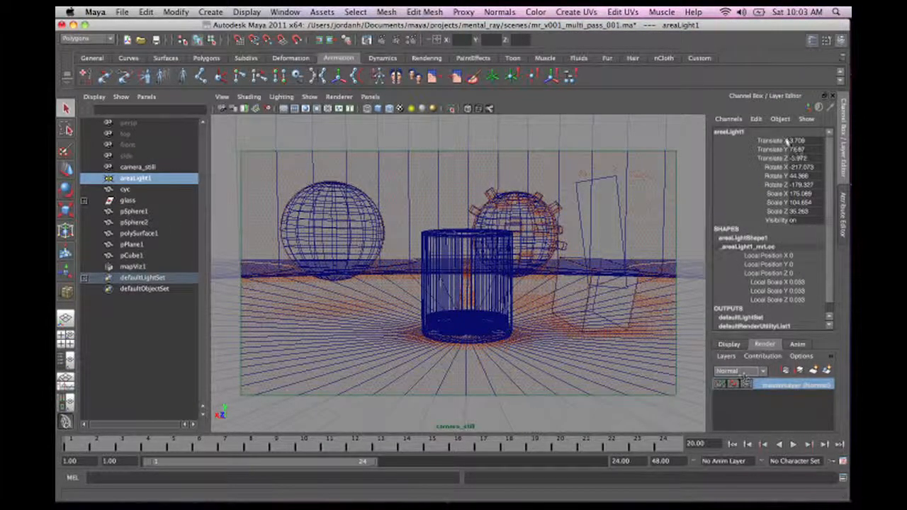
# Toggle the Channel Box / Layer Editor and show the area light's settings in the Attribute Editor
pyautogui.click(840, 112)
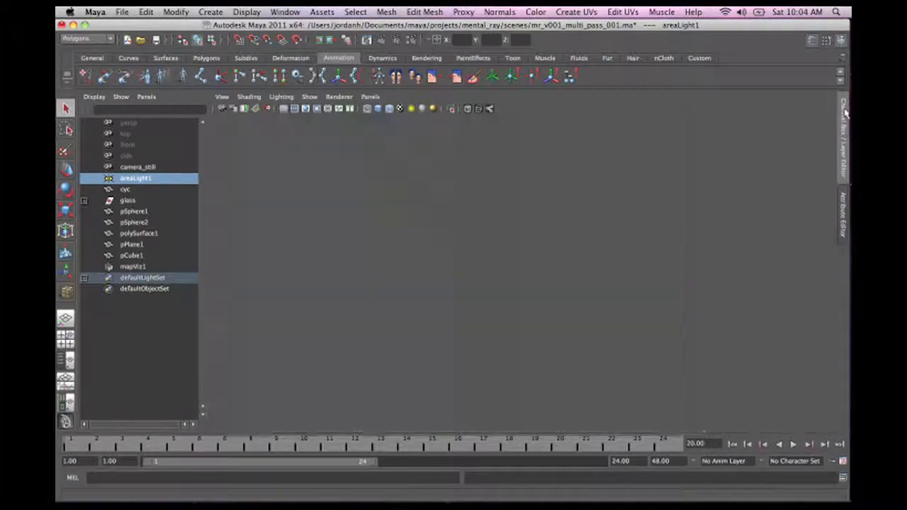
pyautogui.click(843, 117)
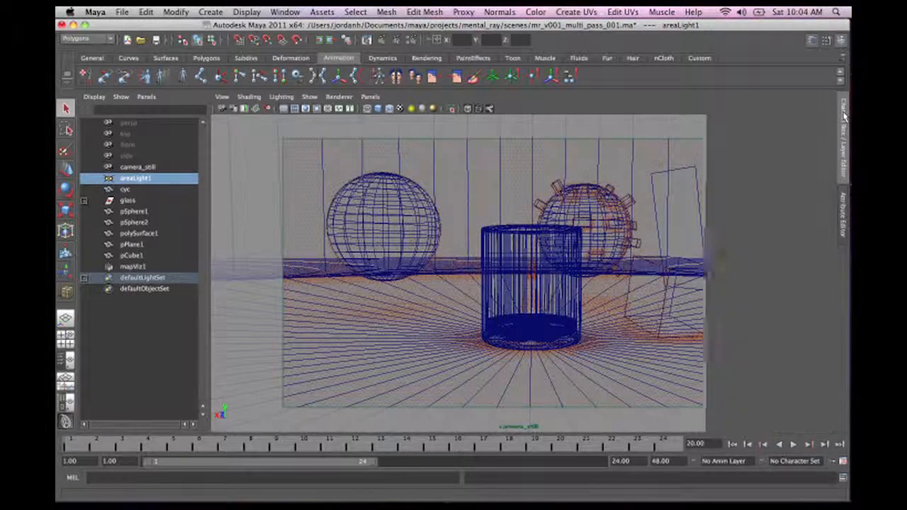
pyautogui.click(842, 165)
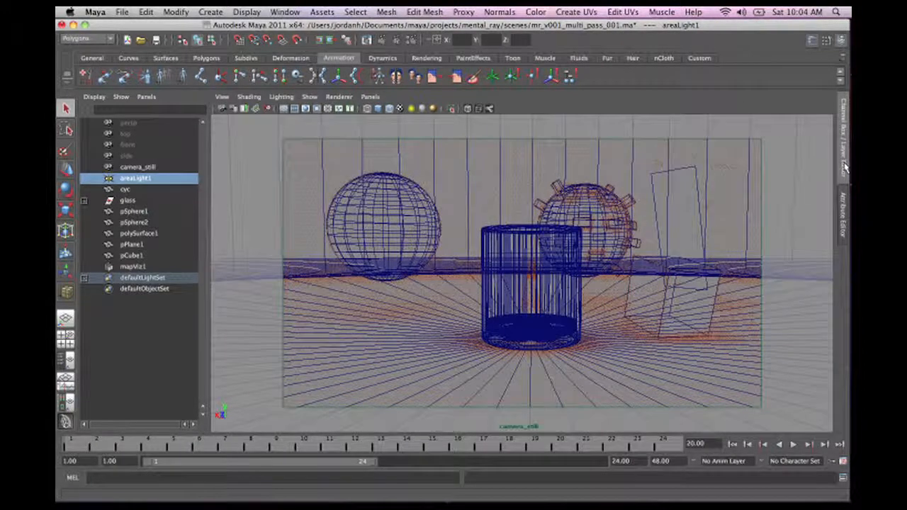
pyautogui.click(843, 166)
pyautogui.click(844, 200)
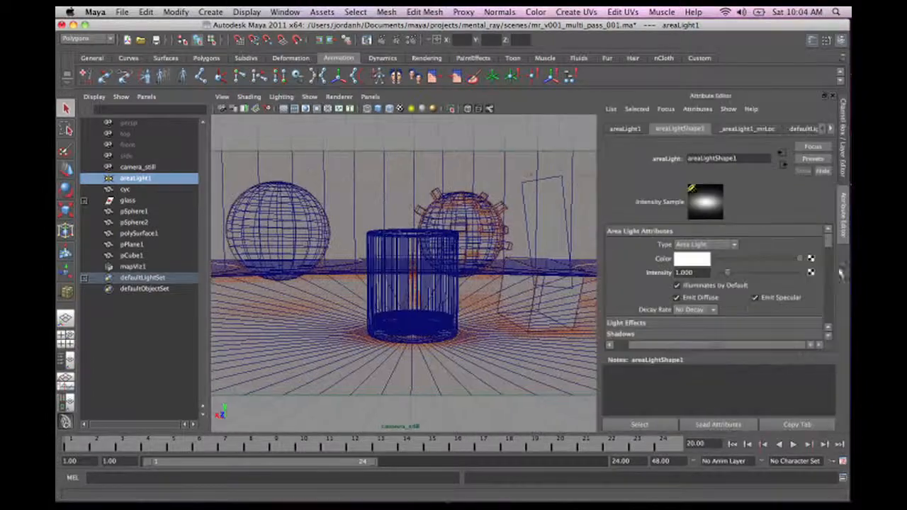
# Bring back the Channel Box / Layer Editor with its render layers showing, and widen the panel
pyautogui.click(843, 131)
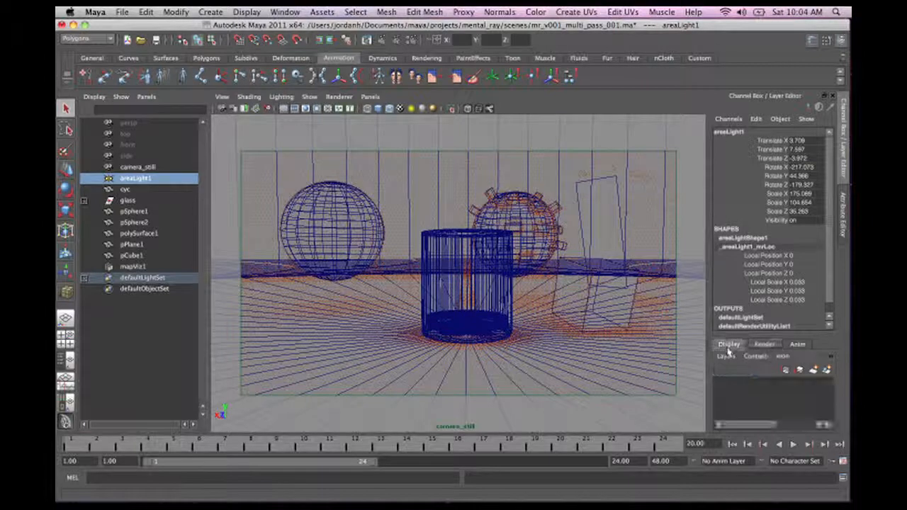
pyautogui.click(797, 345)
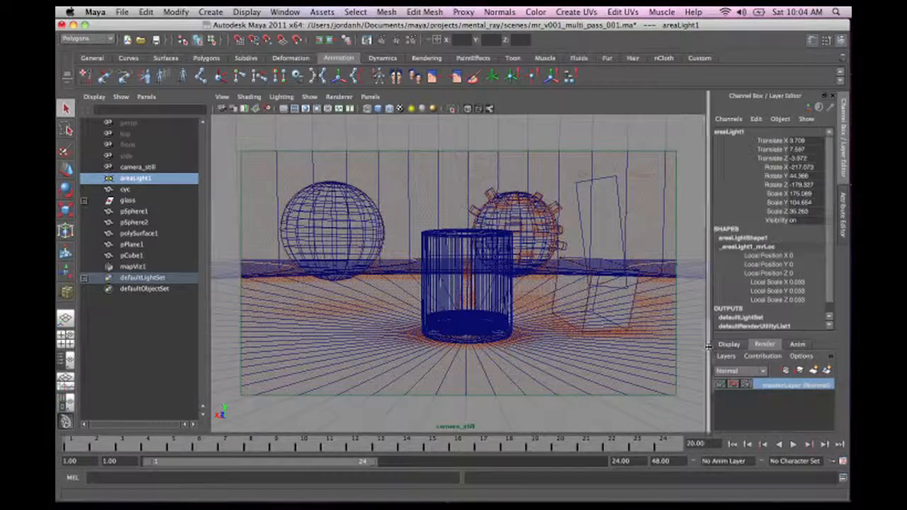
pyautogui.moveTo(707, 349); pyautogui.dragTo(612, 347)
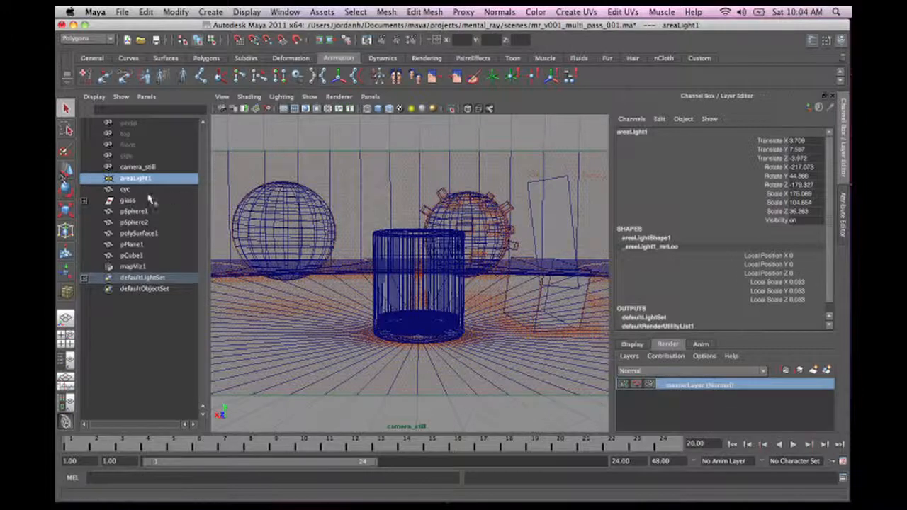
# Create a new render layer and add camera_still, areaLight1, cyc and the glass group to it
pyautogui.click(120, 201)
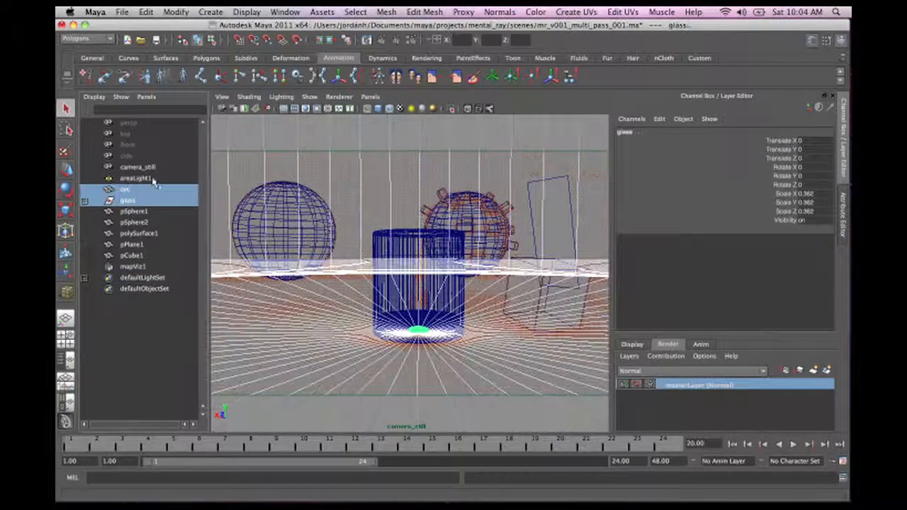
pyautogui.keyDown('shift'); pyautogui.click(152, 178); pyautogui.keyUp('shift')
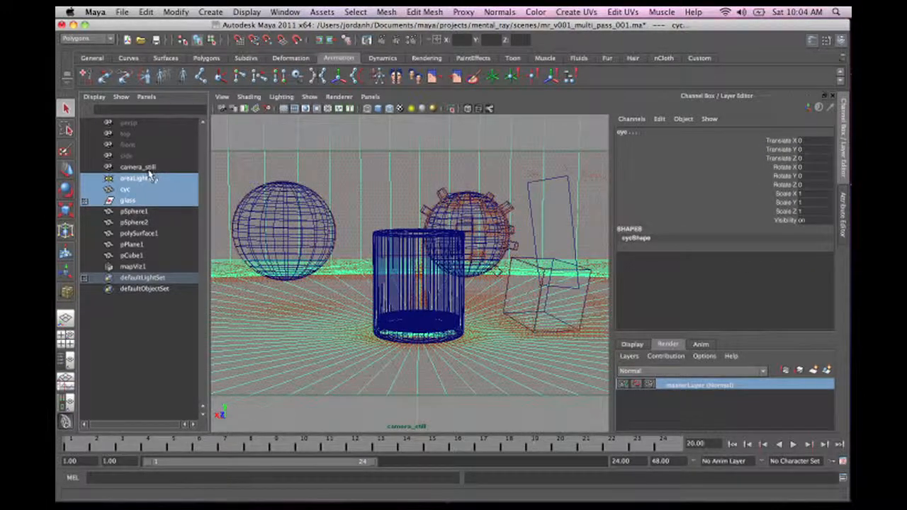
pyautogui.keyDown('shift'); pyautogui.click(145, 167); pyautogui.keyUp('shift')
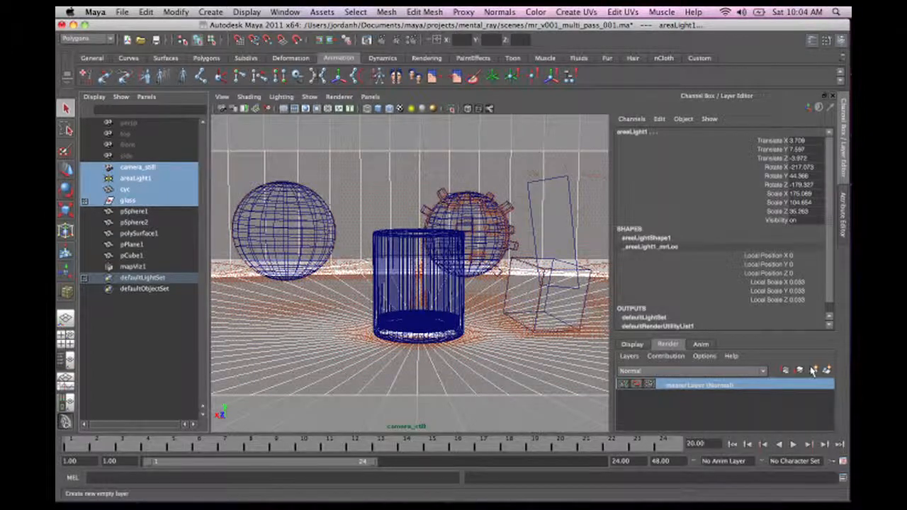
pyautogui.click(813, 372)
pyautogui.click(683, 384)
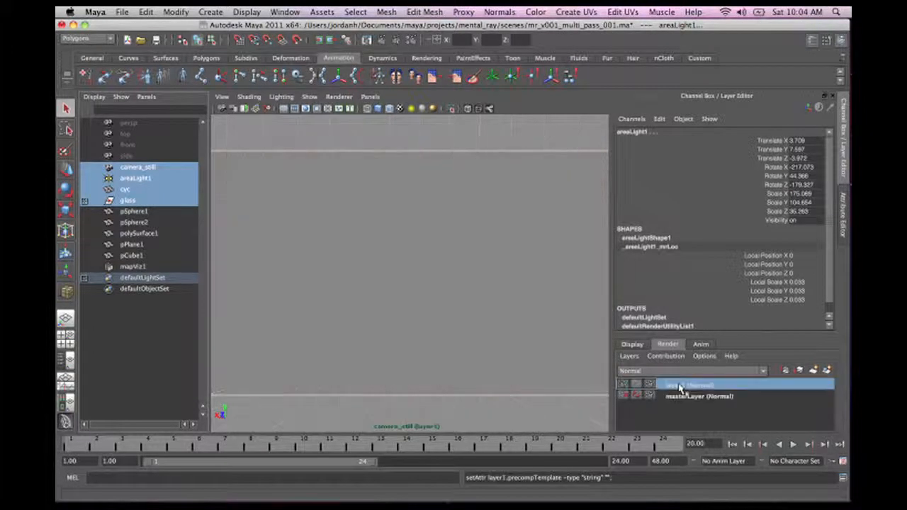
pyautogui.rightClick(700, 388)
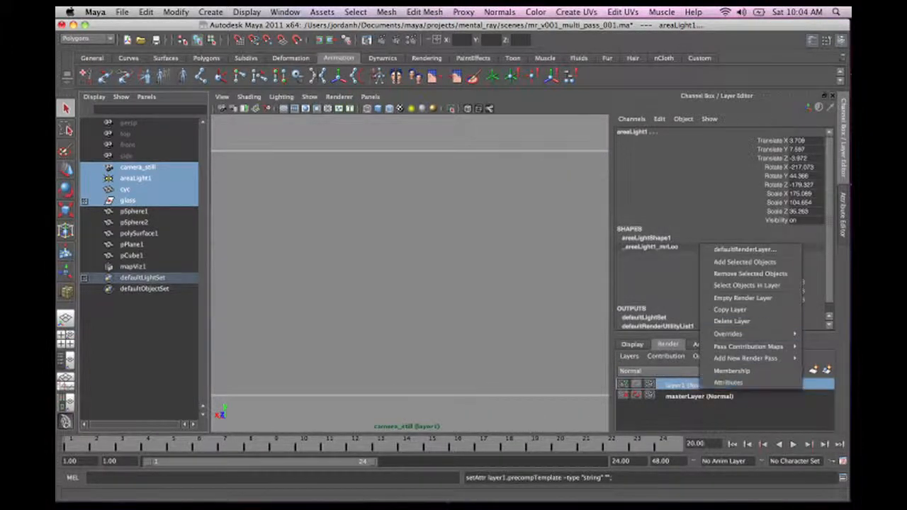
pyautogui.click(740, 262)
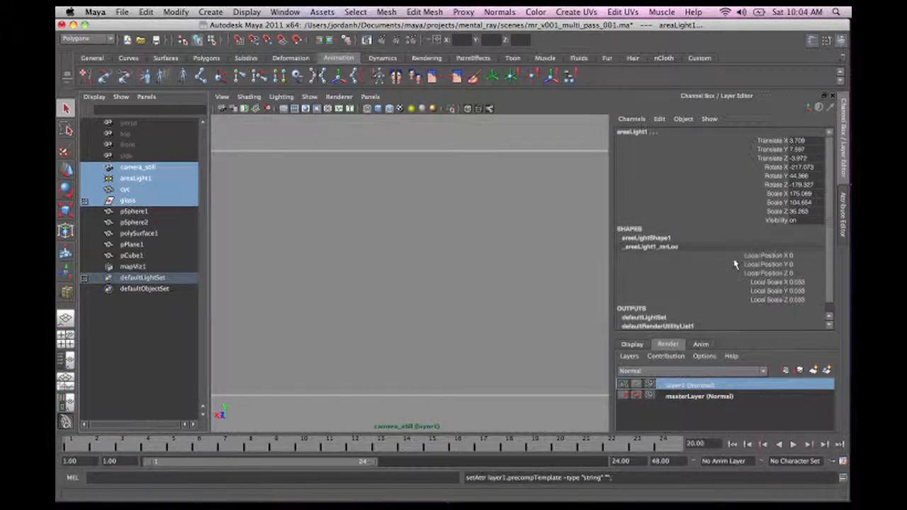
pyautogui.rightClick(671, 385)
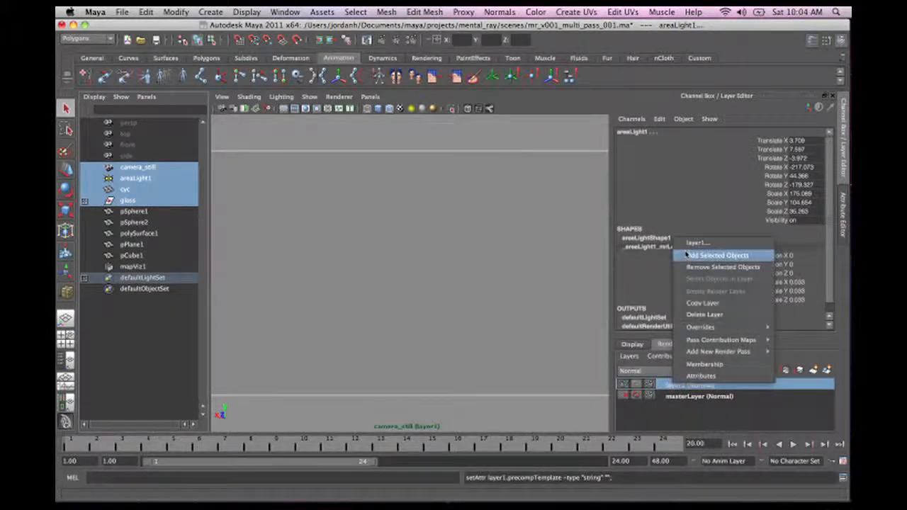
pyautogui.click(699, 259)
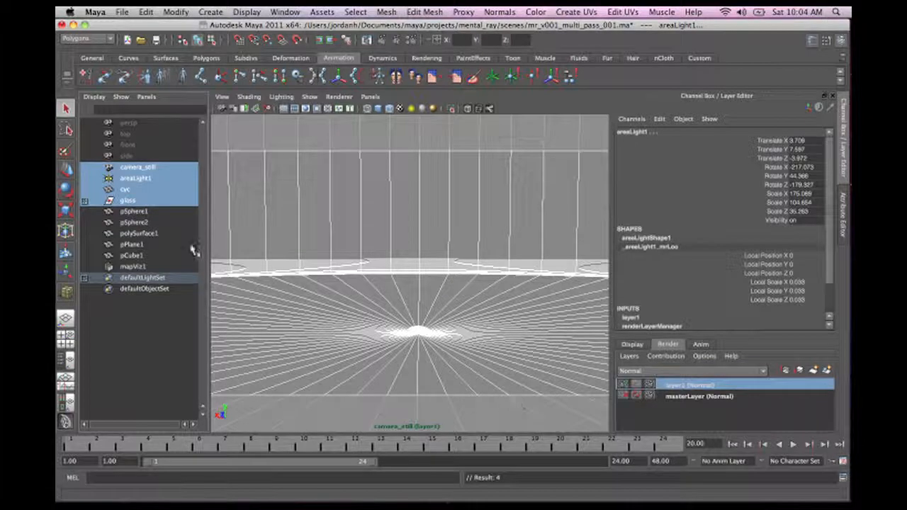
# Expand the glass group and add everything from glass through pCube1, including glass_bubble, to the new render layer
pyautogui.click(85, 201)
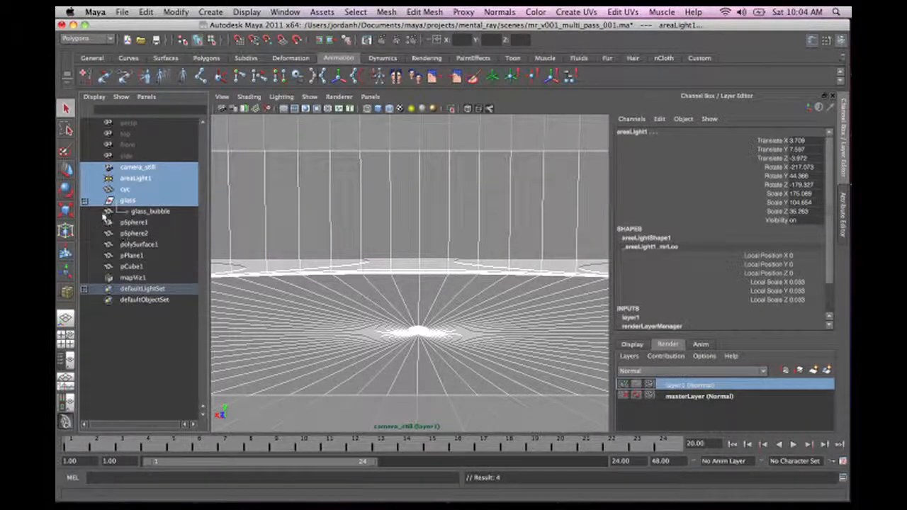
pyautogui.click(84, 202)
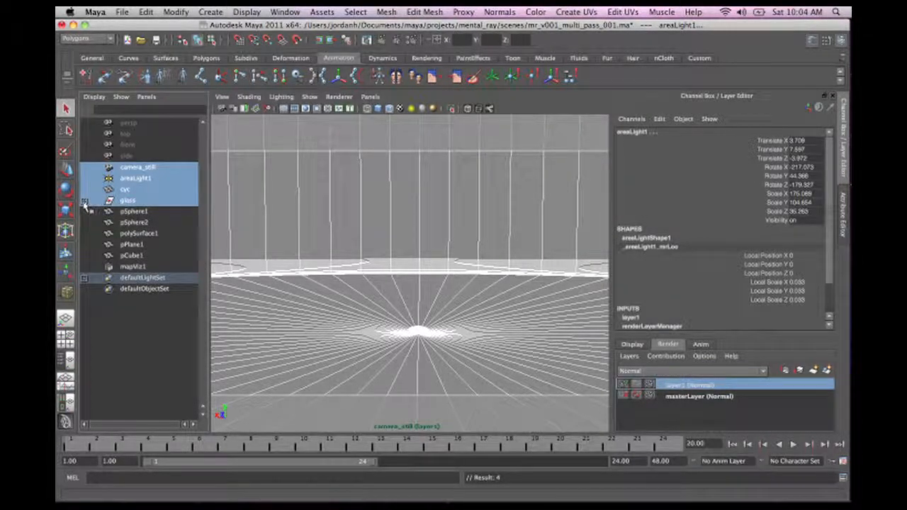
pyautogui.click(84, 202)
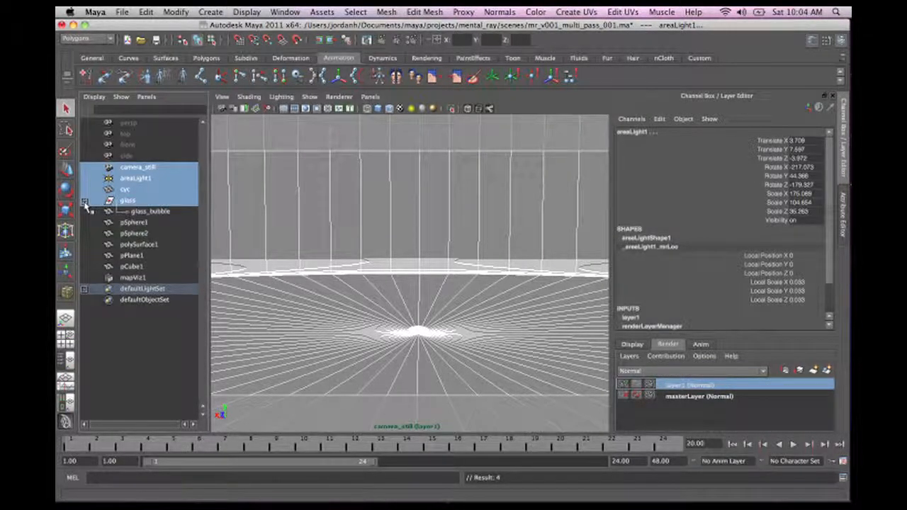
pyautogui.click(131, 267)
pyautogui.keyDown('shift'); pyautogui.click(129, 201); pyautogui.keyUp('shift')
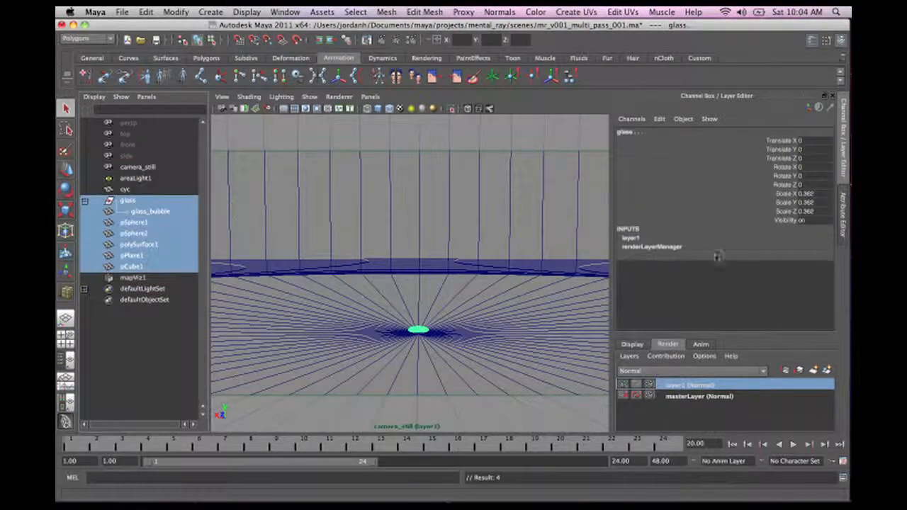
pyautogui.rightClick(693, 385)
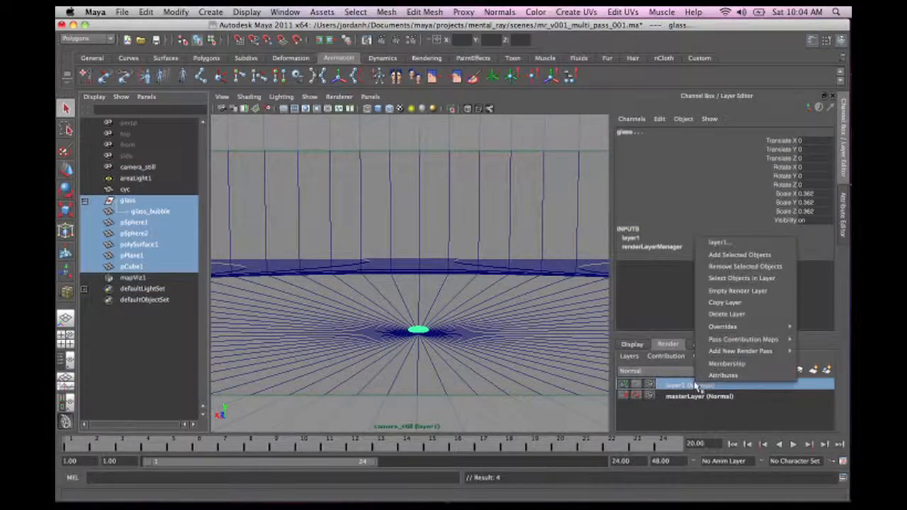
pyautogui.click(721, 257)
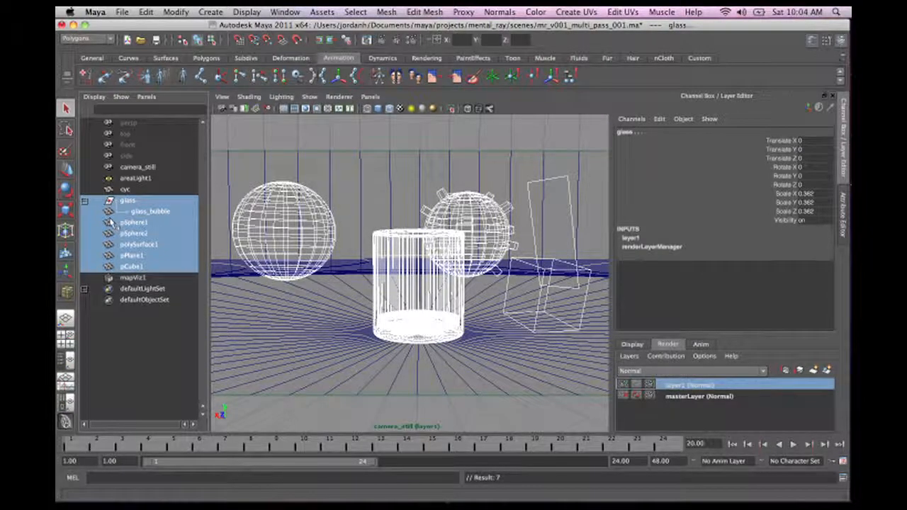
# Add areaLight1 on its own to the new render layer
pyautogui.click(138, 178)
pyautogui.rightClick(717, 386)
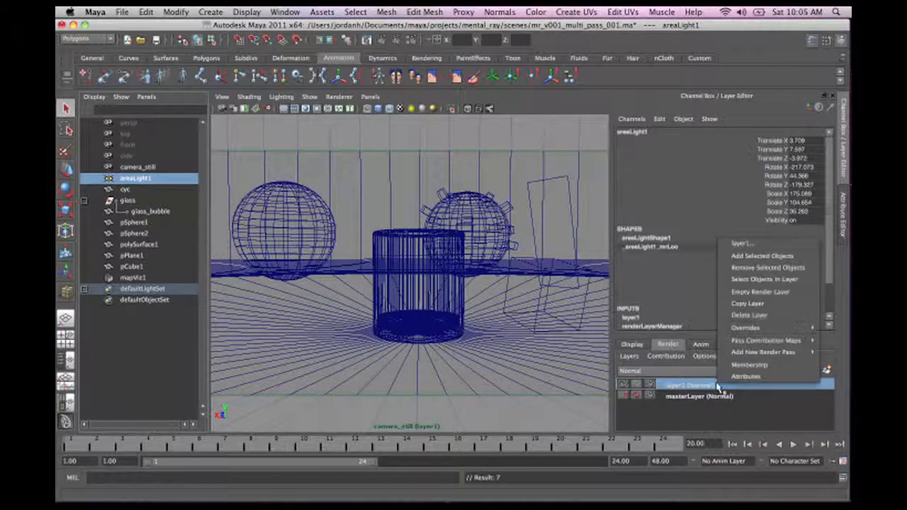
pyautogui.click(748, 257)
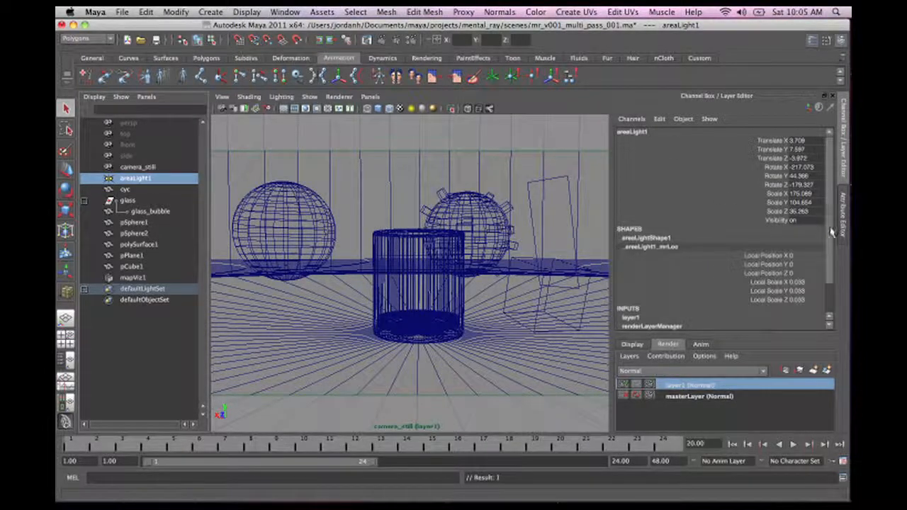
# Rename the new render layer main_render and save the scene as mr_v001_multi_pass_002.ma
pyautogui.click(696, 386)
pyautogui.doubleClick(692, 386)
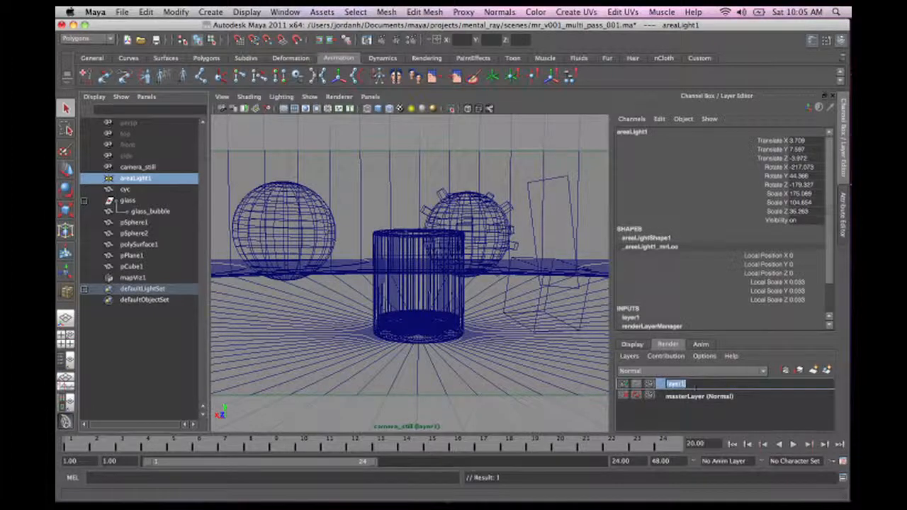
pyautogui.write('main_rend')
pyautogui.press('Return')
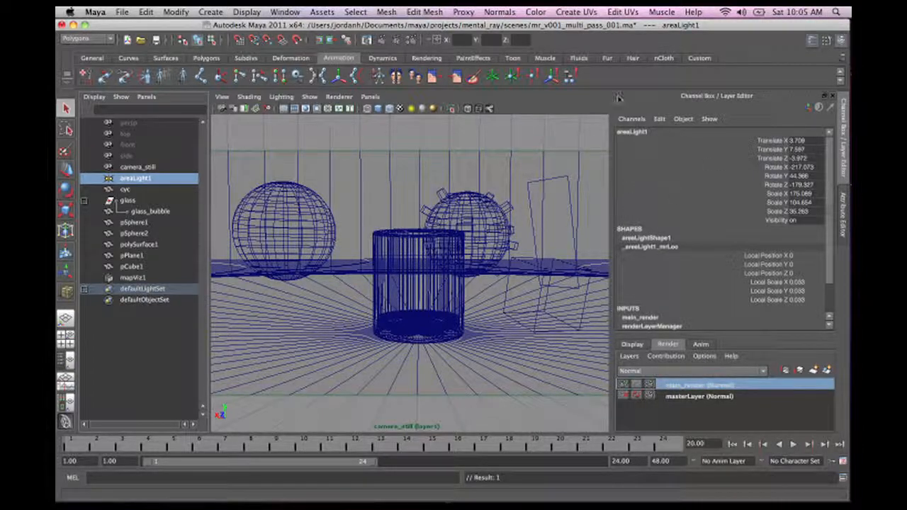
pyautogui.click(121, 11)
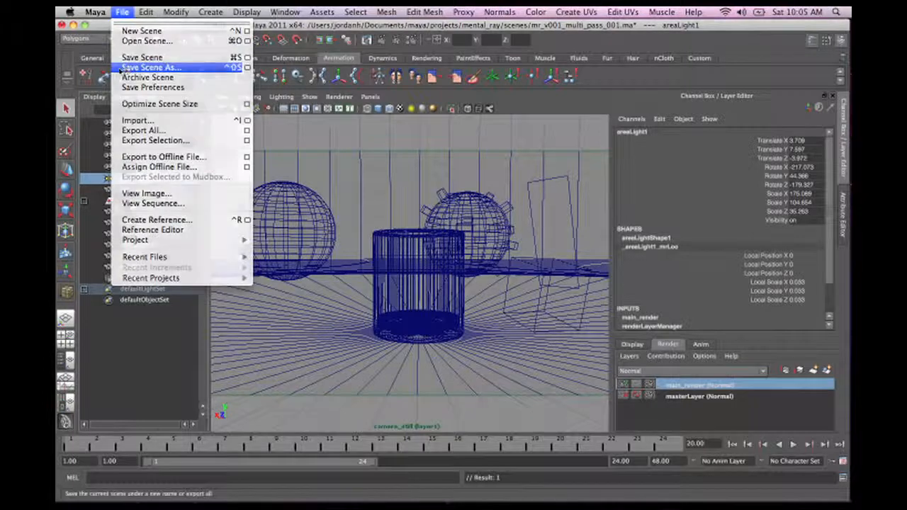
pyautogui.click(141, 63)
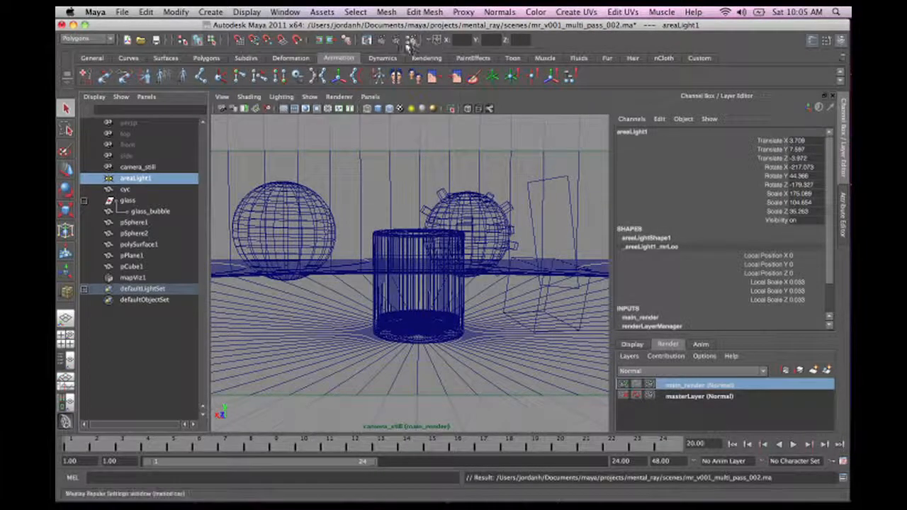
# Open the render pass settings for main_render and bring up the Create Render Passes dialog, moved over the settings window
pyautogui.click(412, 42)
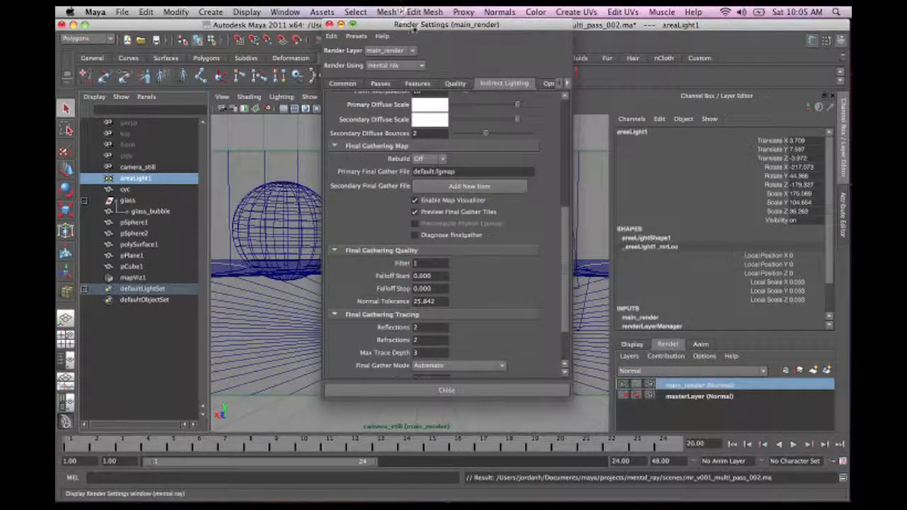
pyautogui.moveTo(415, 30); pyautogui.dragTo(398, 31)
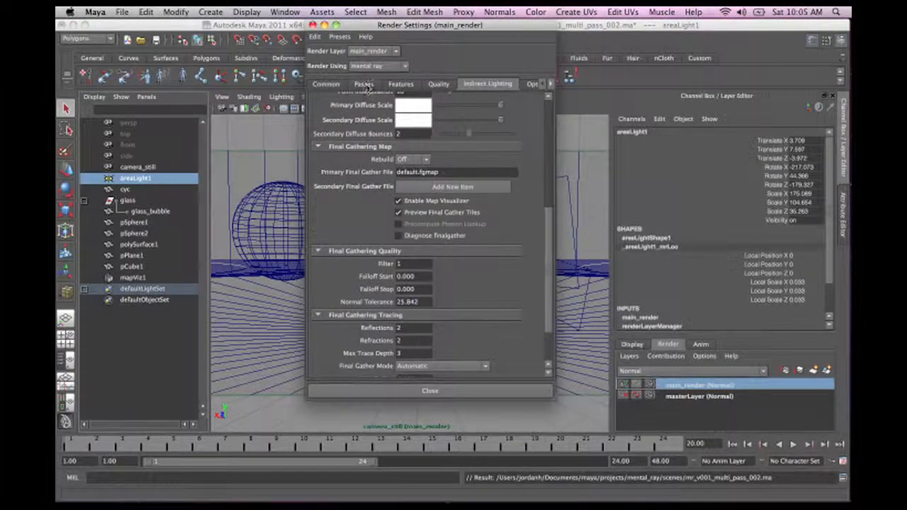
pyautogui.click(363, 85)
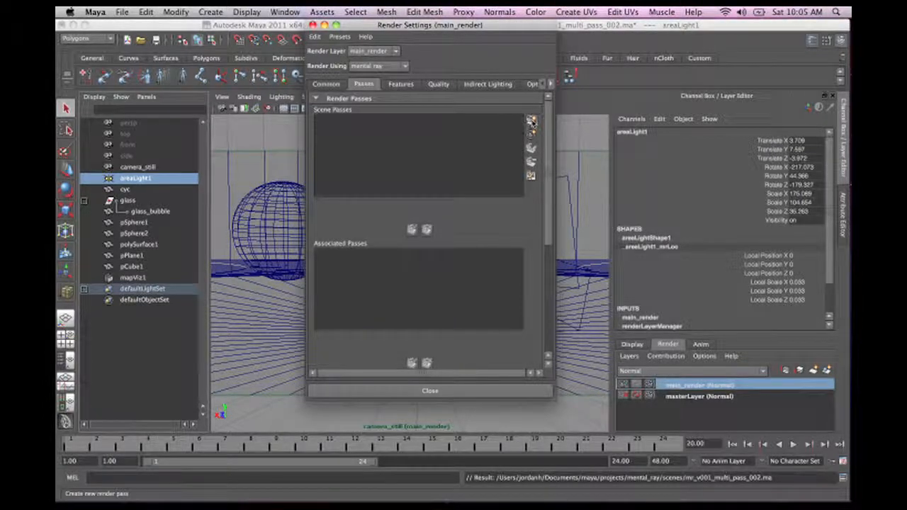
pyautogui.click(531, 122)
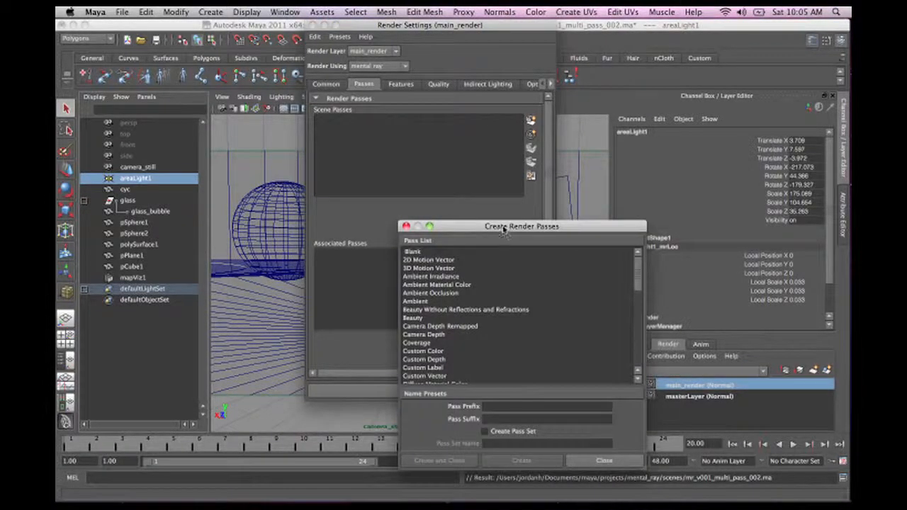
pyautogui.moveTo(505, 227); pyautogui.dragTo(183, 32)
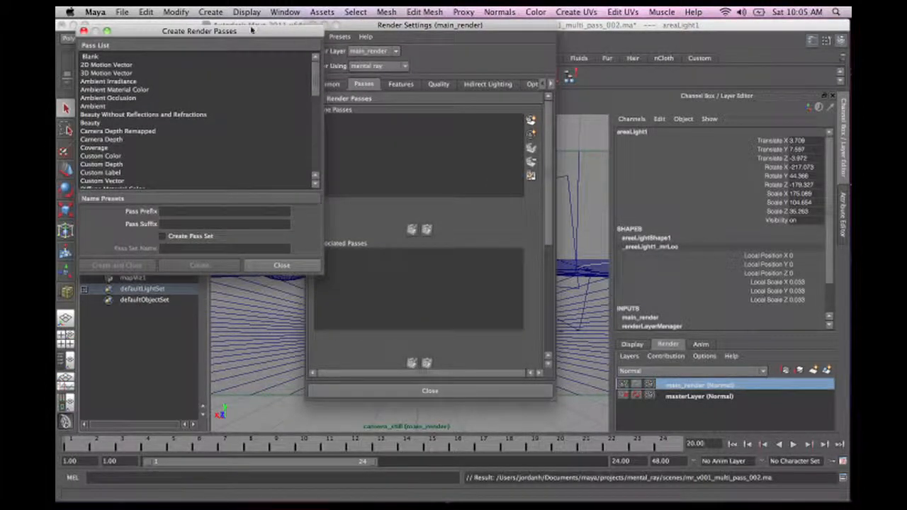
pyautogui.moveTo(249, 33); pyautogui.dragTo(363, 35)
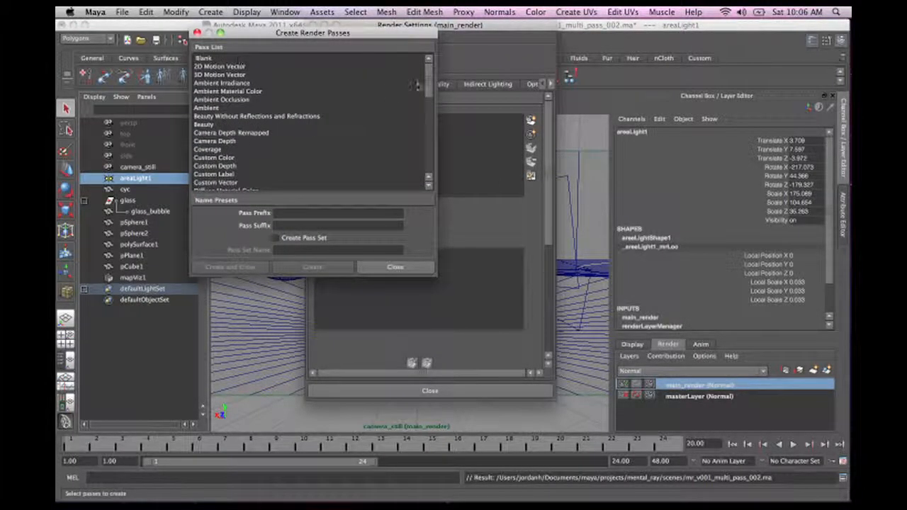
# Select the Beauty, Camera Depth and Diffuse passes in the pass list, leaving Diffuse Material Color out of the selection
pyautogui.moveTo(429, 84)
pyautogui.mouseDown()
pyautogui.moveTo(434, 173)
pyautogui.moveTo(430, 77)
pyautogui.moveTo(430, 145)
pyautogui.moveTo(429, 89)
pyautogui.moveTo(419, 160)
pyautogui.moveTo(429, 142)
pyautogui.moveTo(434, 158)
pyautogui.moveTo(425, 96)
pyautogui.moveTo(429, 167)
pyautogui.moveTo(424, 82)
pyautogui.mouseUp()
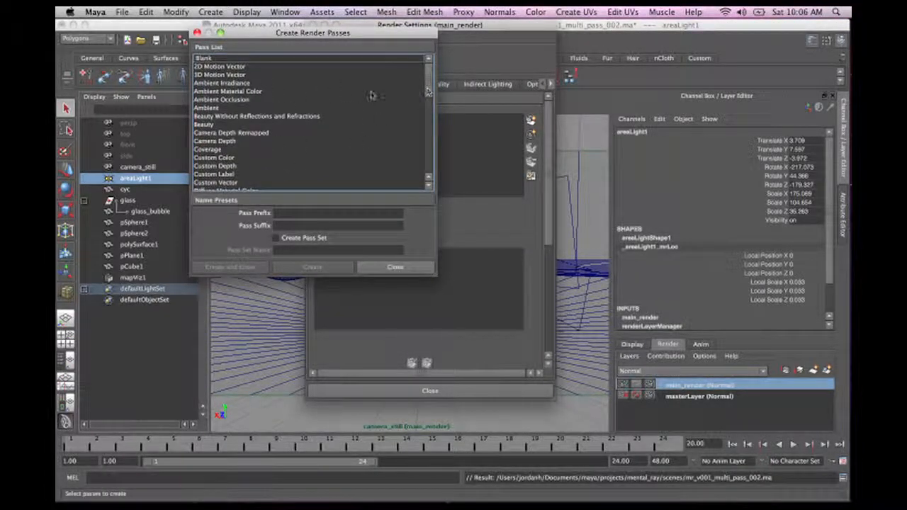
pyautogui.click(373, 125)
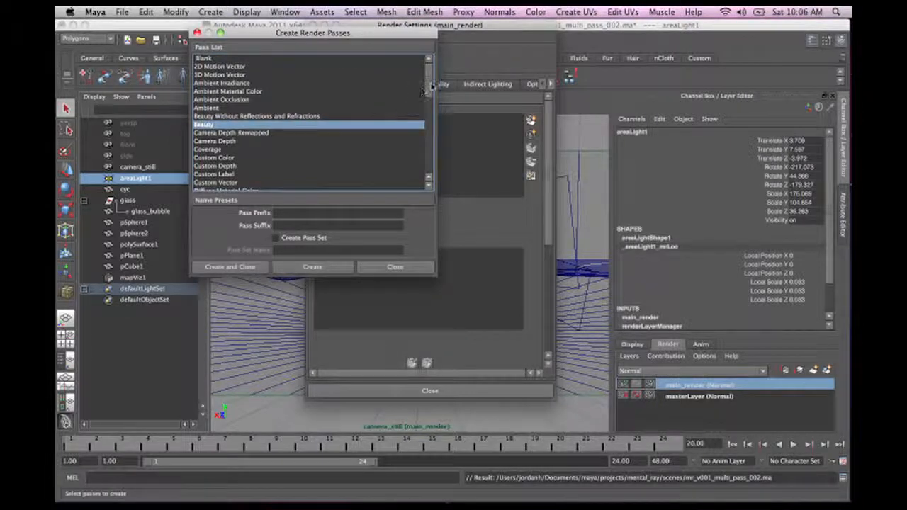
pyautogui.scroll(-2, 424, 90)
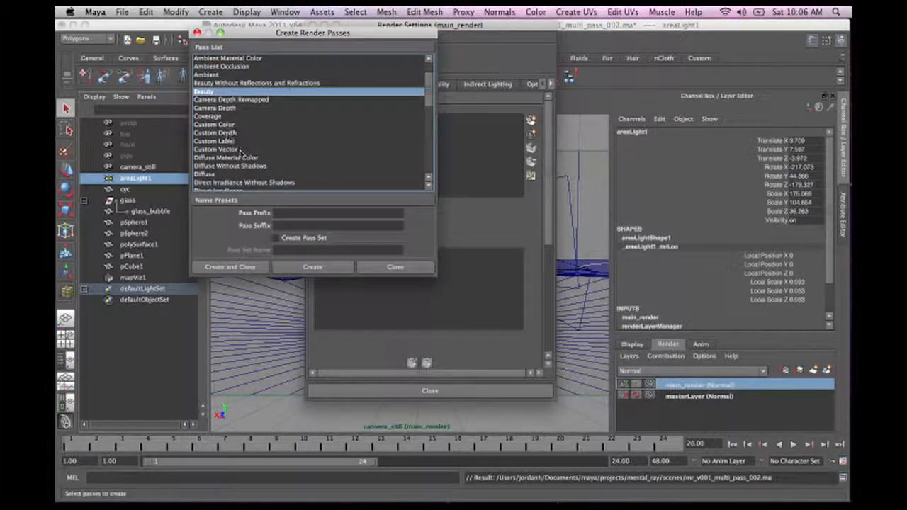
pyautogui.click(231, 108)
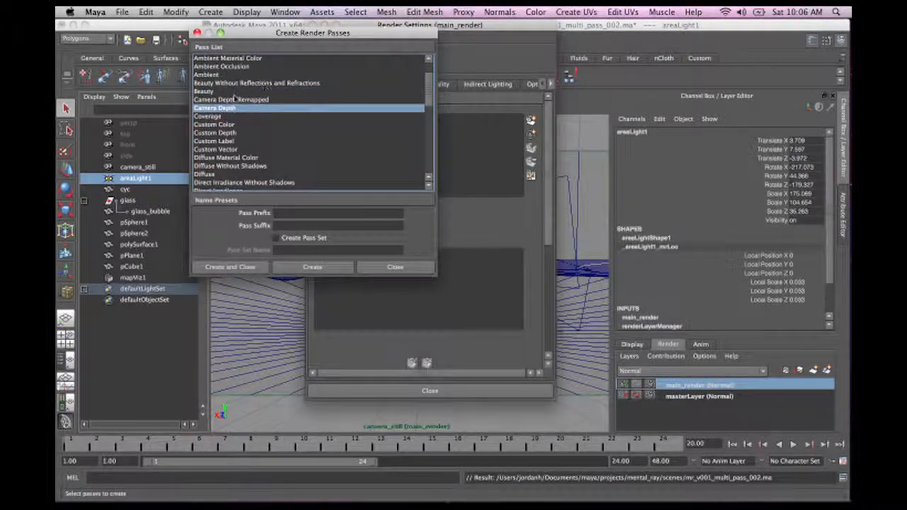
pyautogui.keyDown('super'); pyautogui.click(216, 91); pyautogui.keyUp('super')
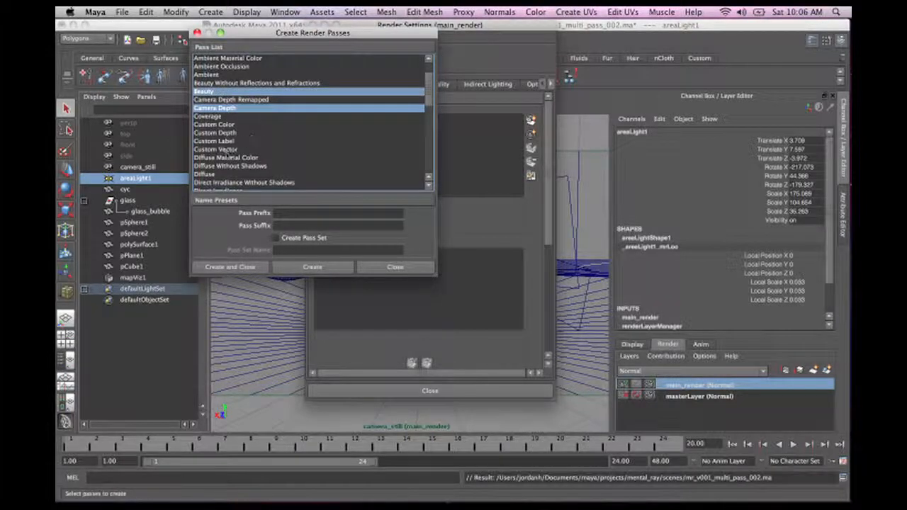
pyautogui.keyDown('super'); pyautogui.click(240, 158); pyautogui.keyUp('super')
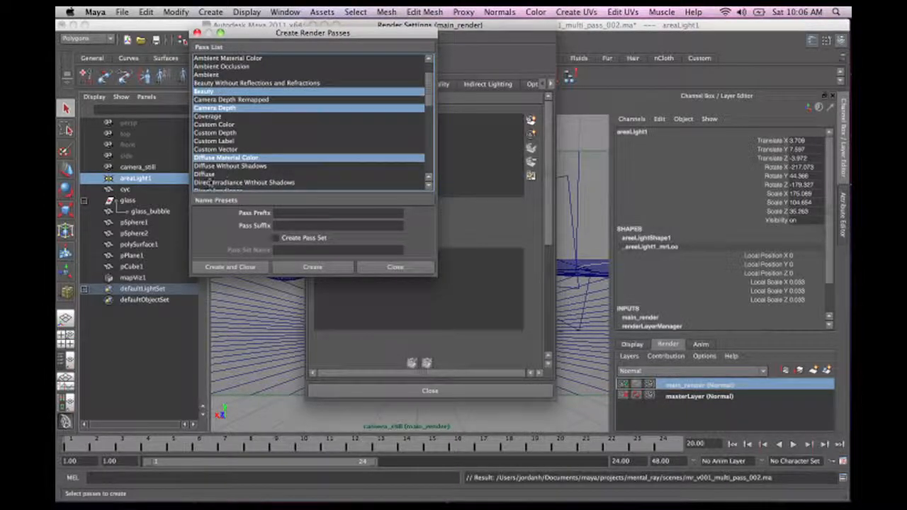
pyautogui.keyDown('super'); pyautogui.click(205, 174); pyautogui.keyUp('super')
pyautogui.keyDown('super'); pyautogui.click(234, 158); pyautogui.keyUp('super')
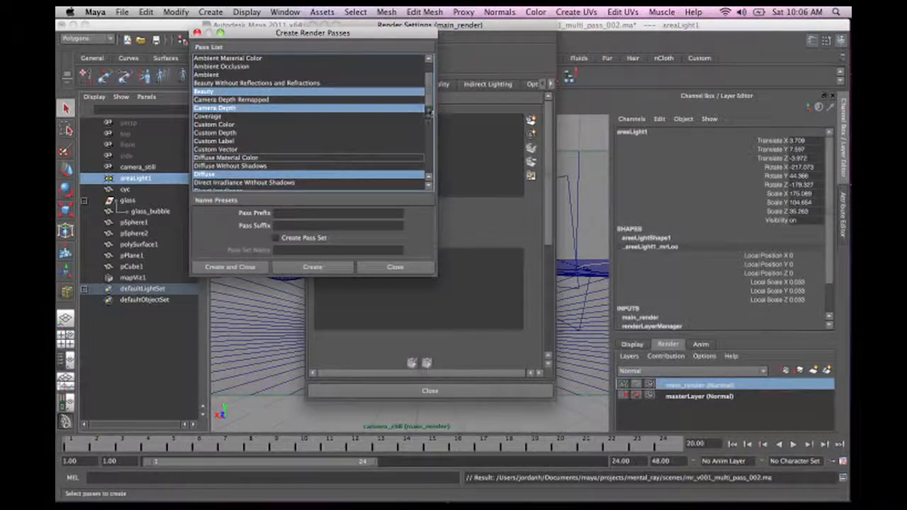
# Add Direct Irradiance, Incandescence and Indirect to the selected passes
pyautogui.moveTo(428, 111); pyautogui.dragTo(428, 122)
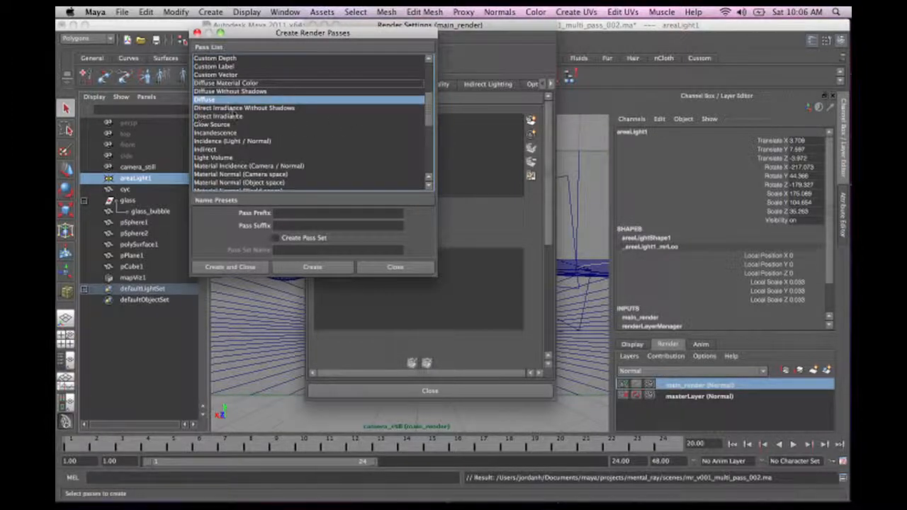
pyautogui.keyDown('super'); pyautogui.click(216, 116); pyautogui.keyUp('super')
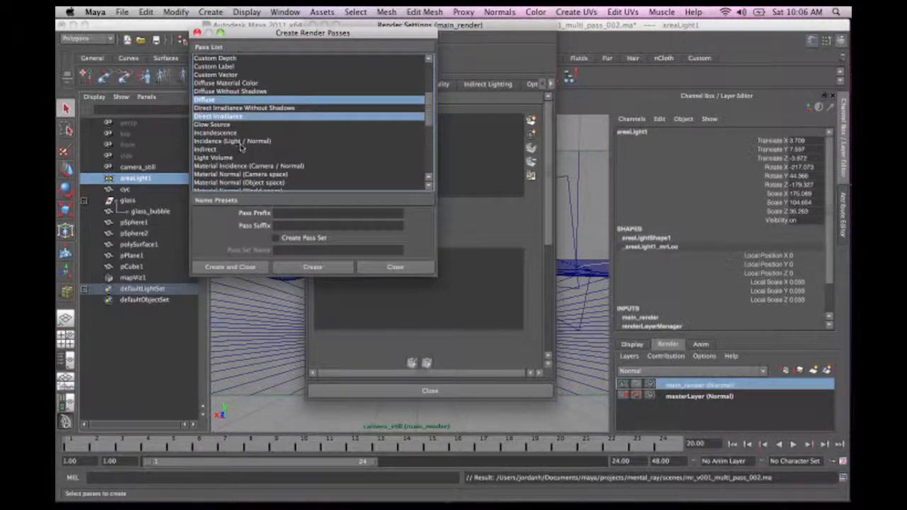
pyautogui.keyDown('super'); pyautogui.click(221, 134); pyautogui.keyUp('super')
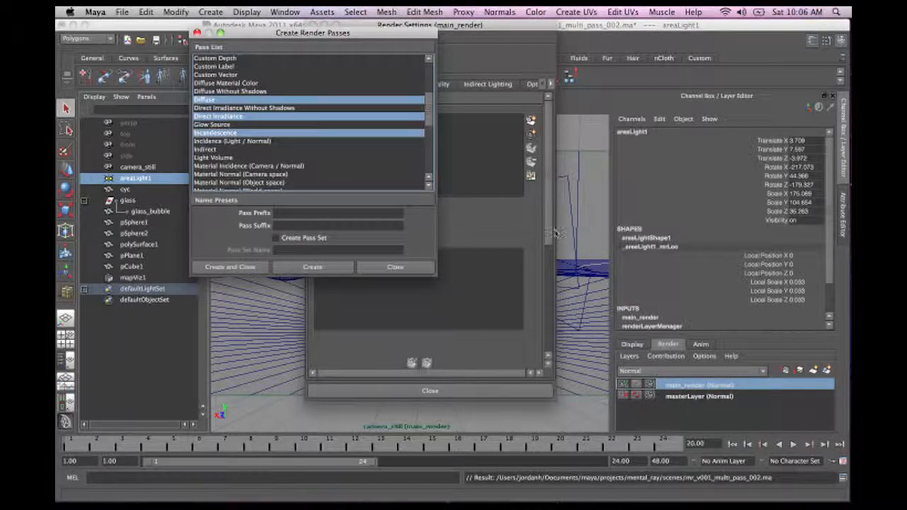
pyautogui.keyDown('super'); pyautogui.click(206, 149); pyautogui.keyUp('super')
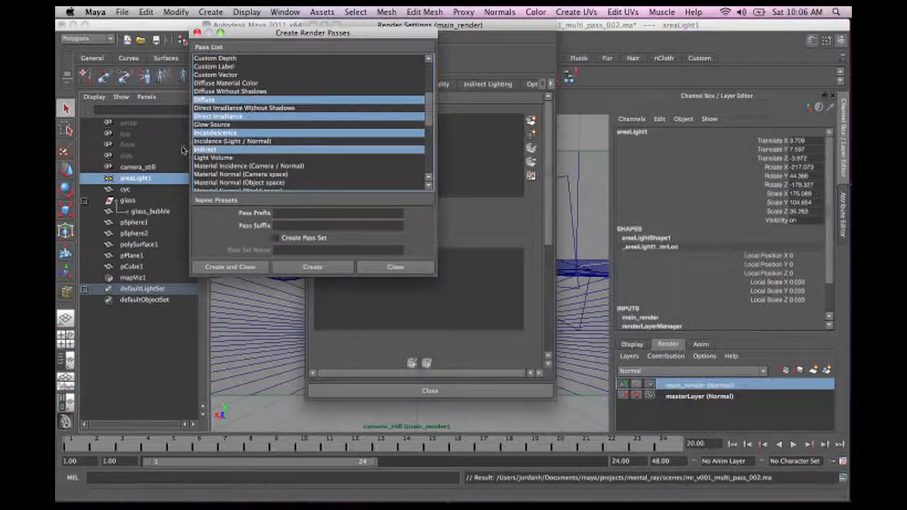
# Extend the pass selection with Opacity, Reflection and Refraction, keeping the passes already selected
pyautogui.moveTo(428, 126); pyautogui.dragTo(425, 155)
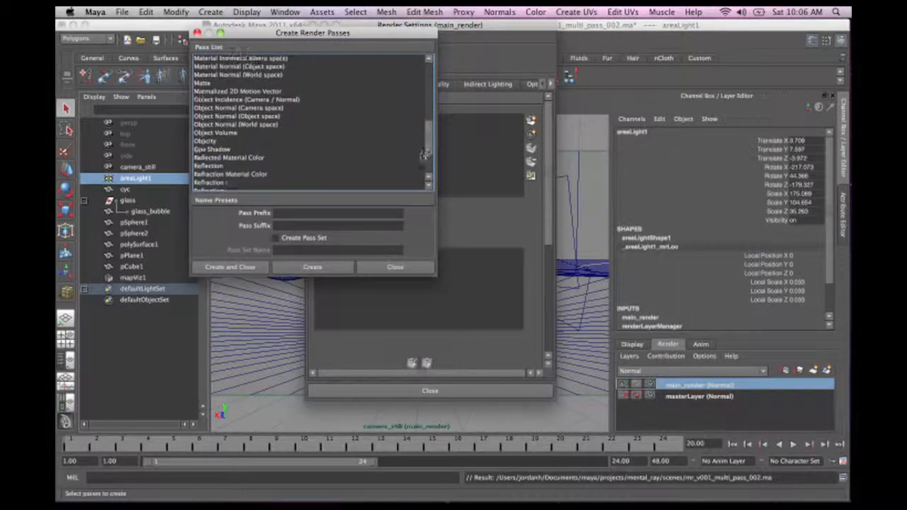
pyautogui.click(214, 144)
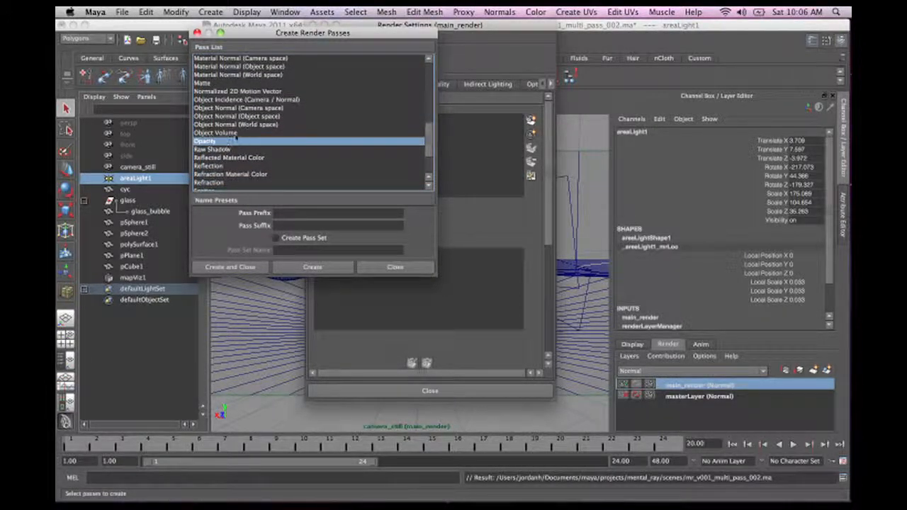
pyautogui.keyDown('super'); pyautogui.click(224, 166); pyautogui.keyUp('super')
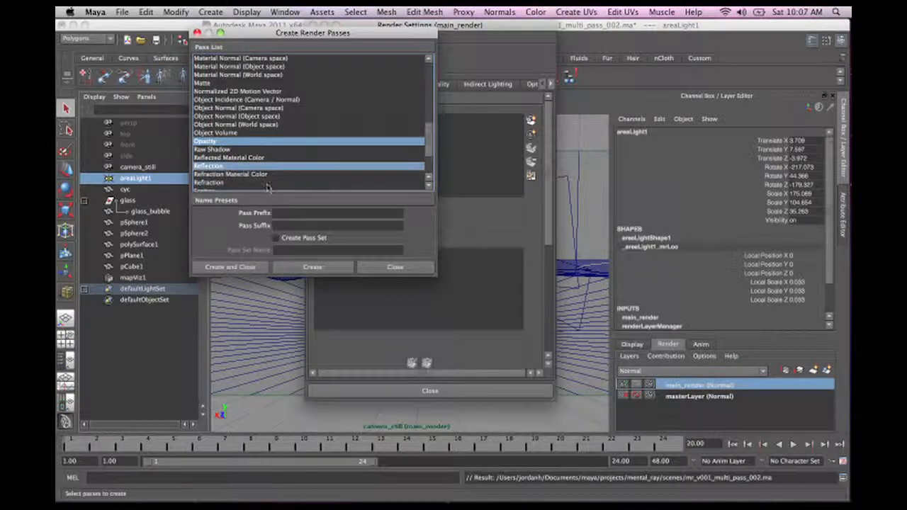
pyautogui.keyDown('super'); pyautogui.click(228, 186); pyautogui.keyUp('super')
# Include Specular and Shadow in the selection, then create all the selected render passes and close the dialog
pyautogui.scroll(-3, 258, 163)
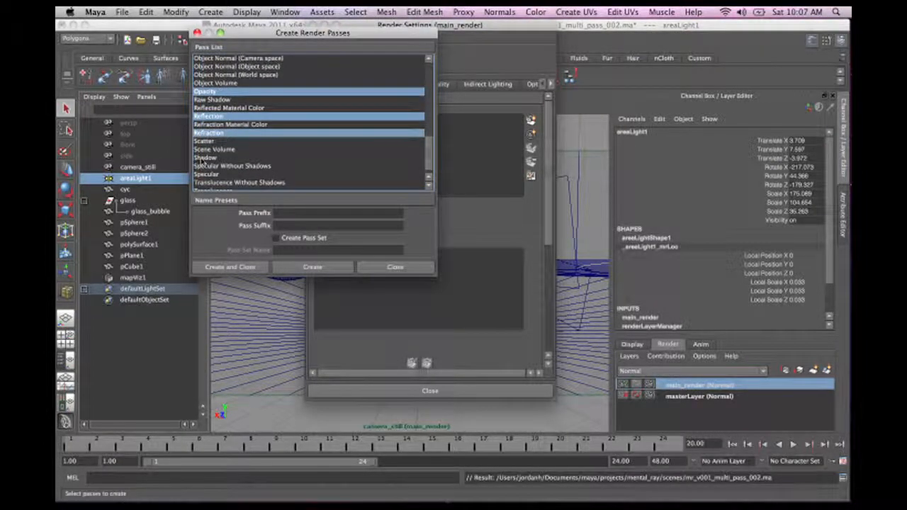
pyautogui.keyDown('super'); pyautogui.click(203, 174); pyautogui.keyUp('super')
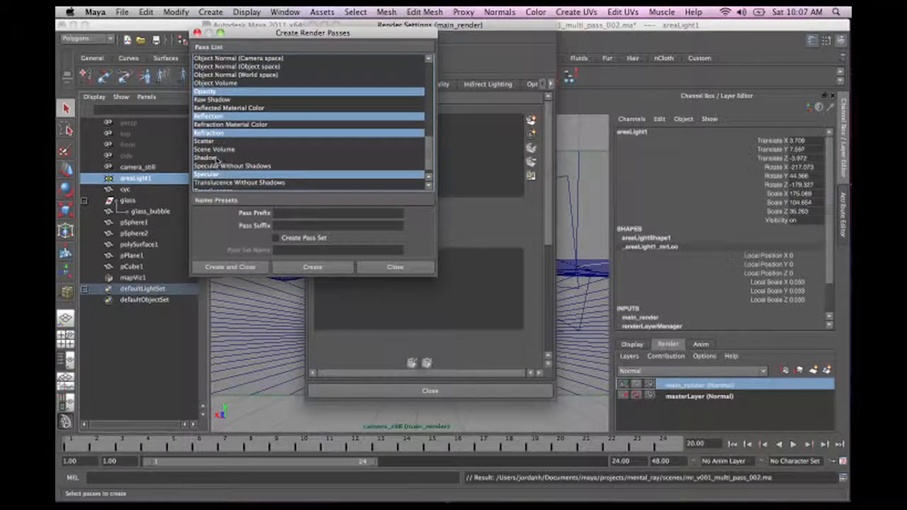
pyautogui.keyDown('super'); pyautogui.click(215, 158); pyautogui.keyUp('super')
pyautogui.scroll(-1, 430, 162)
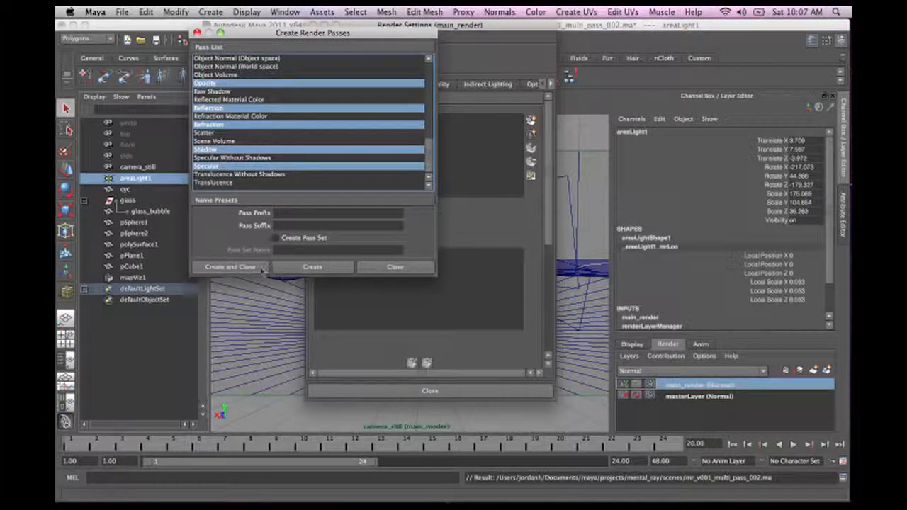
pyautogui.click(327, 270)
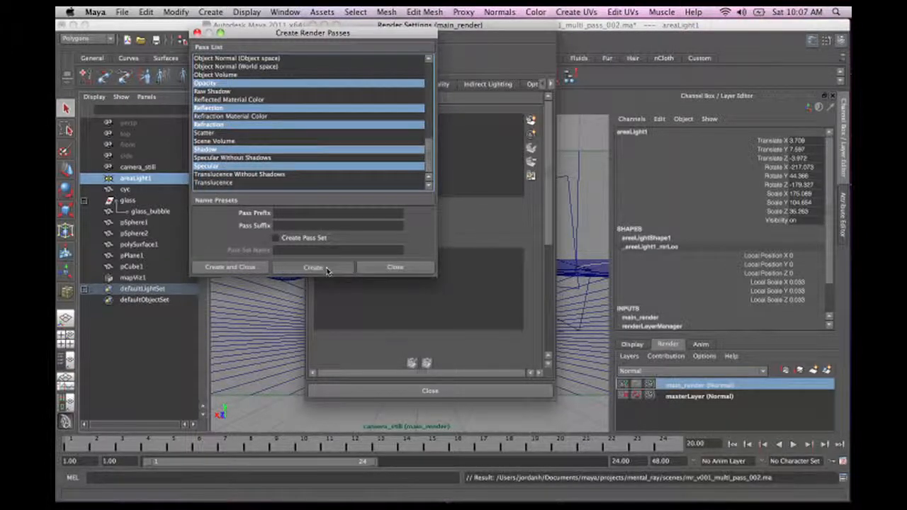
pyautogui.click(420, 271)
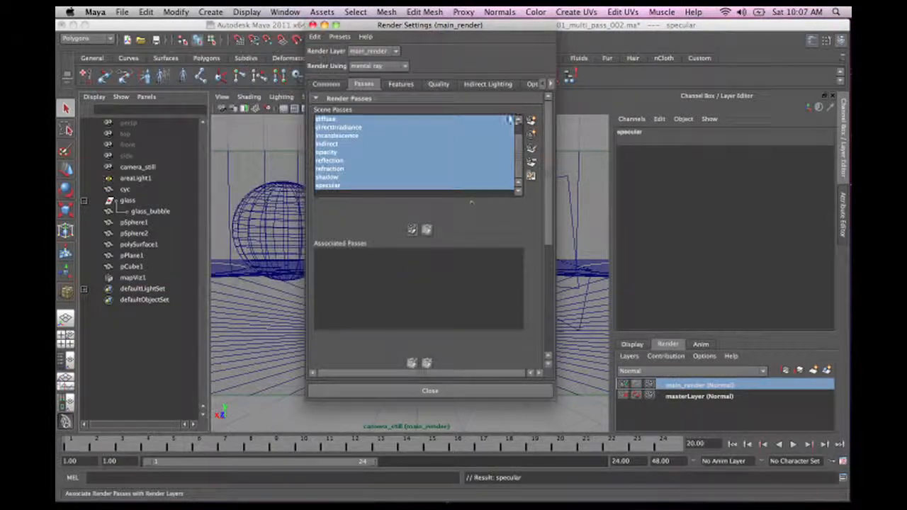
# Associate all the scene passes, from beauty to specular, with the main_render layer and close the render settings
pyautogui.moveTo(520, 154)
pyautogui.mouseDown()
pyautogui.moveTo(522, 126)
pyautogui.moveTo(522, 191)
pyautogui.moveTo(522, 128)
pyautogui.moveTo(518, 169)
pyautogui.mouseUp()
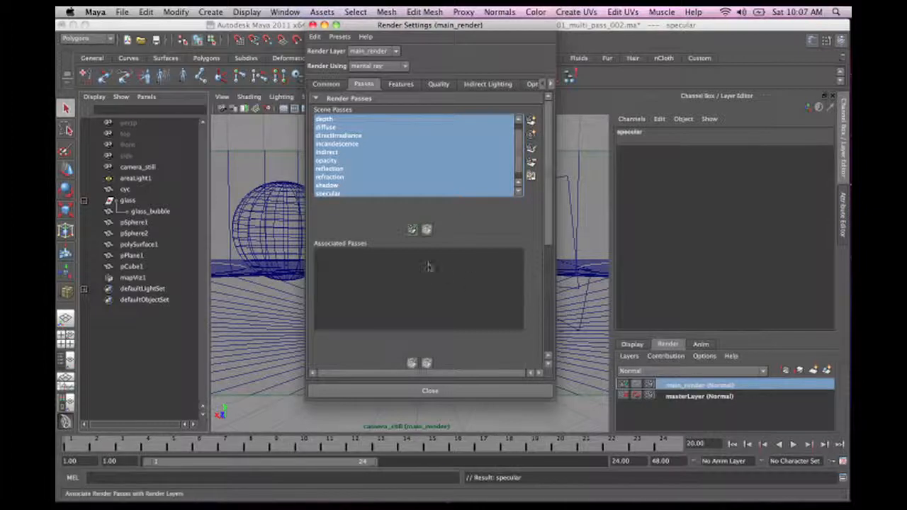
pyautogui.click(412, 229)
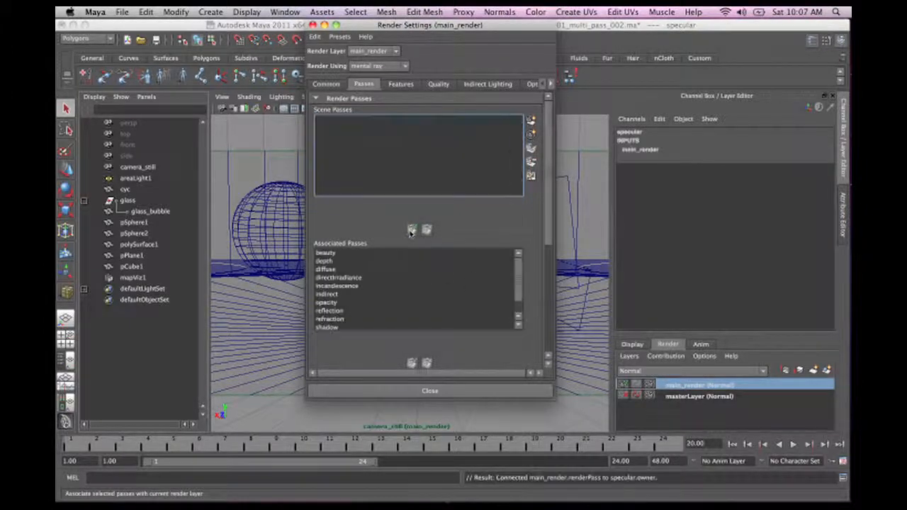
pyautogui.moveTo(518, 292)
pyautogui.mouseDown()
pyautogui.moveTo(520, 307)
pyautogui.moveTo(517, 242)
pyautogui.moveTo(515, 308)
pyautogui.mouseUp()
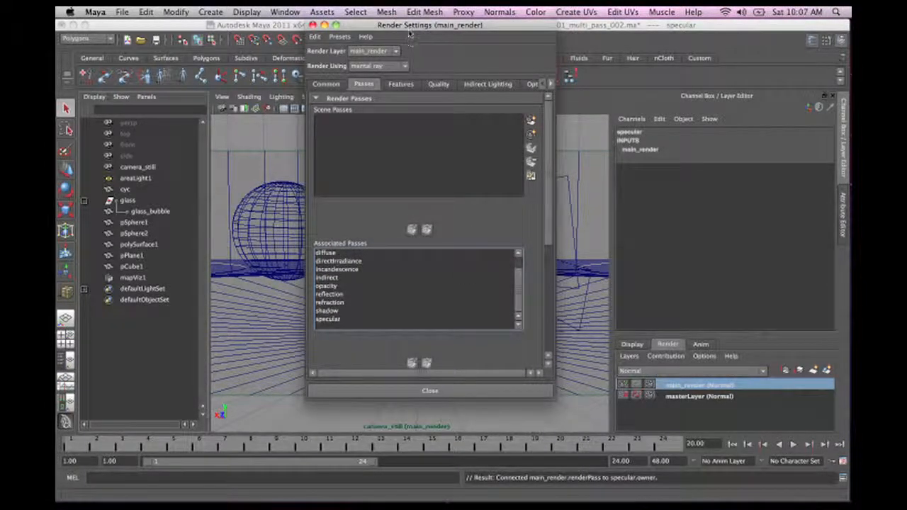
pyautogui.moveTo(410, 35); pyautogui.dragTo(319, 65)
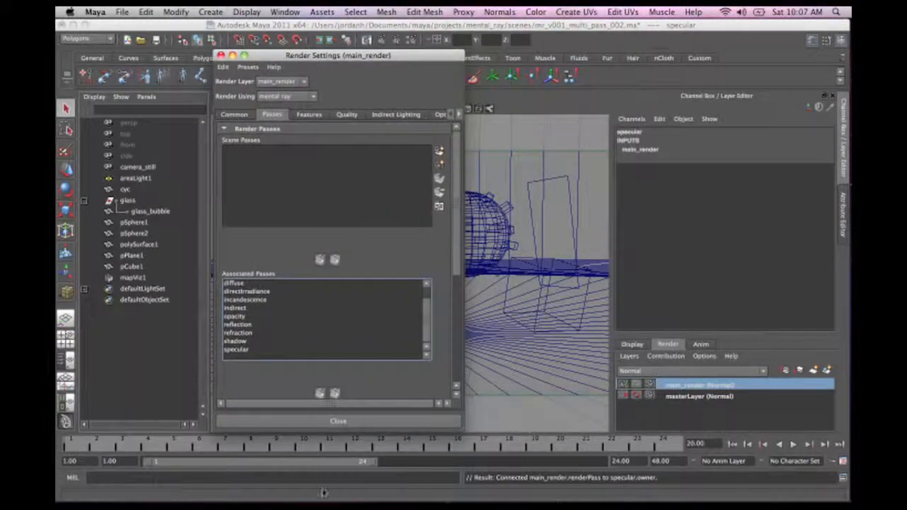
pyautogui.click(368, 424)
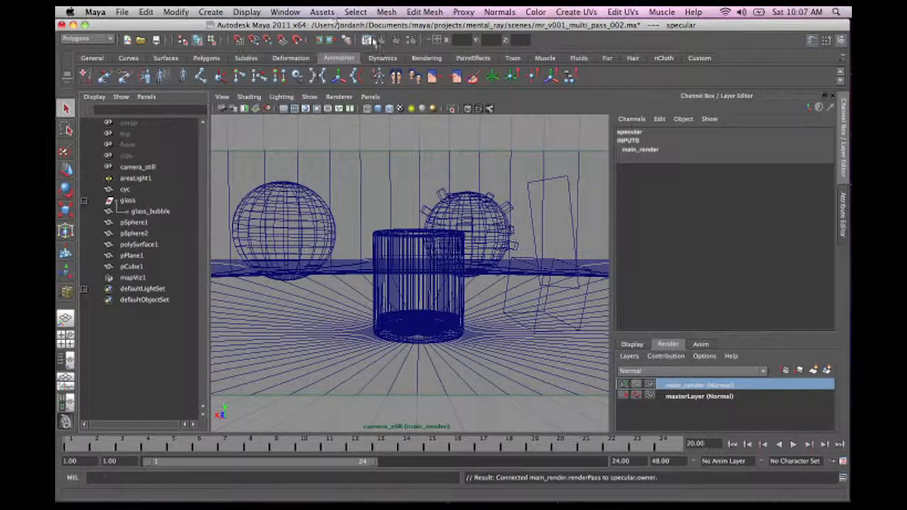
# Open the render view and examine main_render's common render settings, including the file output options, beside the image
pyautogui.click(368, 41)
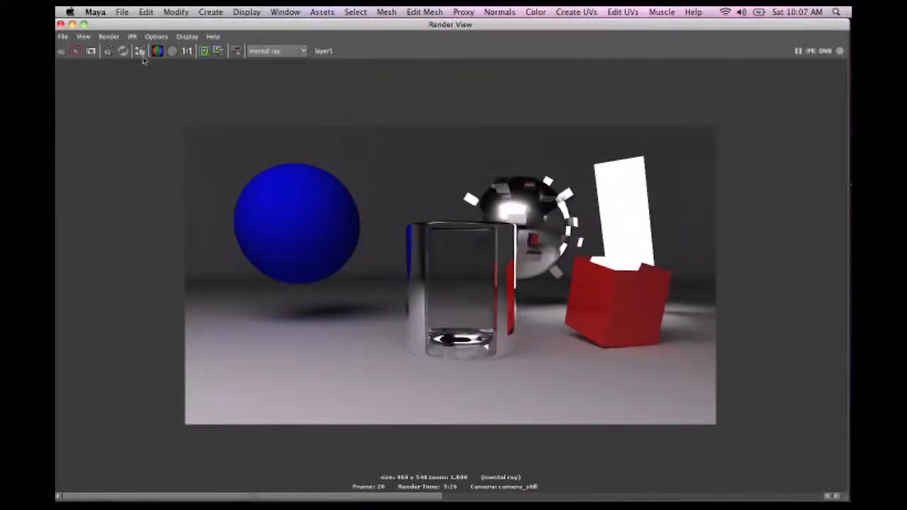
pyautogui.click(141, 51)
pyautogui.moveTo(313, 61); pyautogui.dragTo(200, 89)
pyautogui.click(120, 143)
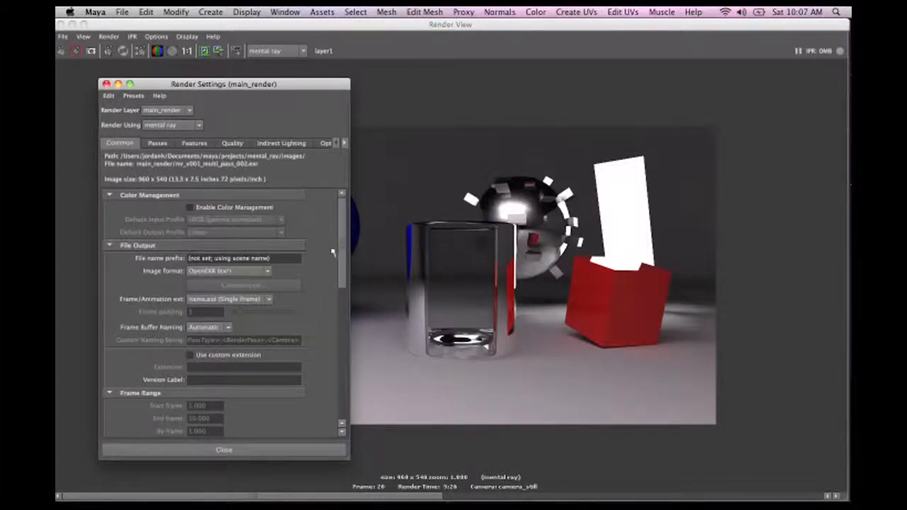
pyautogui.moveTo(346, 249); pyautogui.dragTo(347, 197)
# Review main_render's passes, features, quality, framebuffer and translation settings, then close the render settings
pyautogui.click(157, 143)
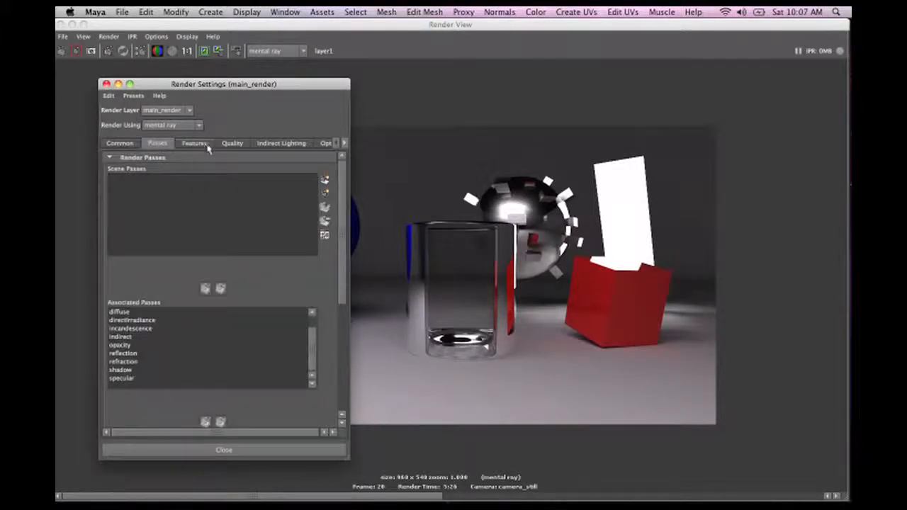
pyautogui.click(196, 143)
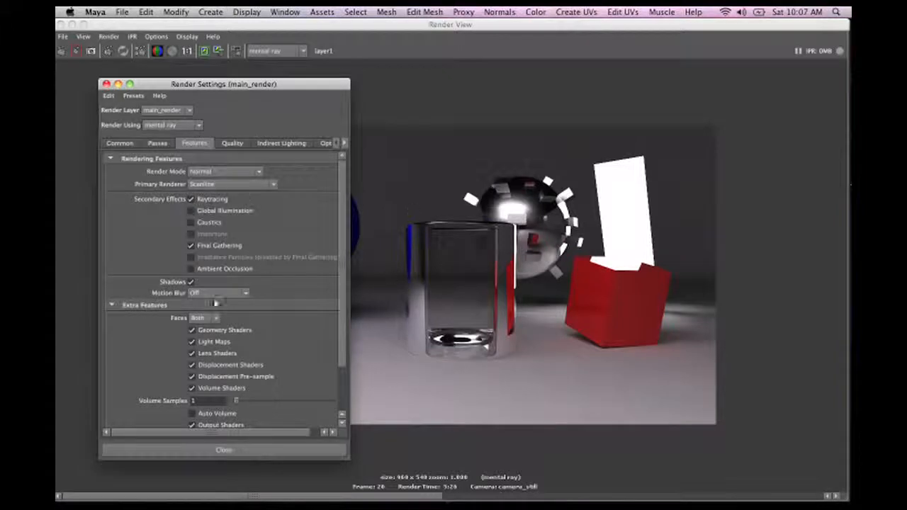
pyautogui.moveTo(343, 233); pyautogui.dragTo(342, 290)
pyautogui.scroll(5, 342, 291)
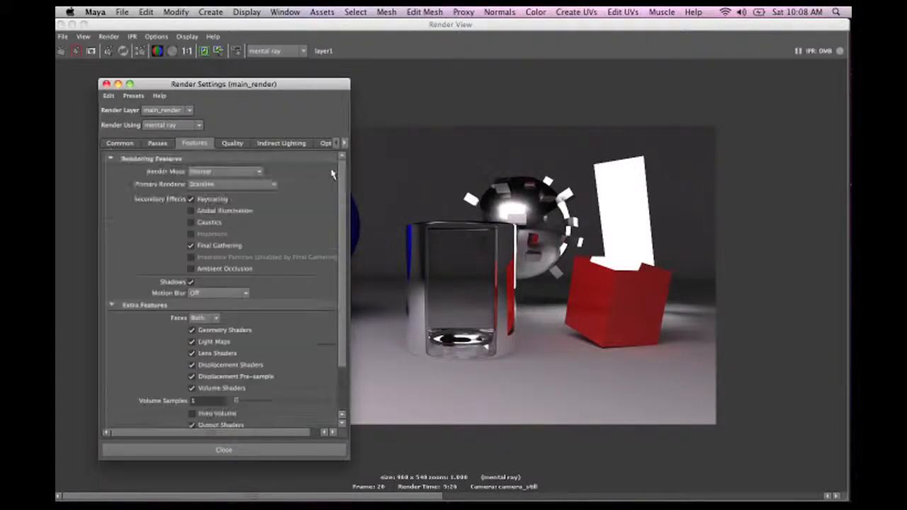
pyautogui.click(233, 144)
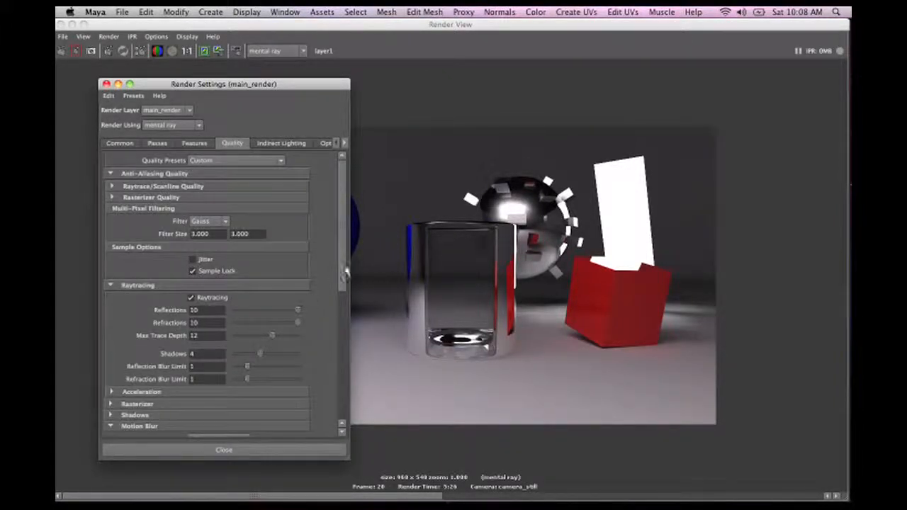
pyautogui.moveTo(345, 263); pyautogui.dragTo(340, 401)
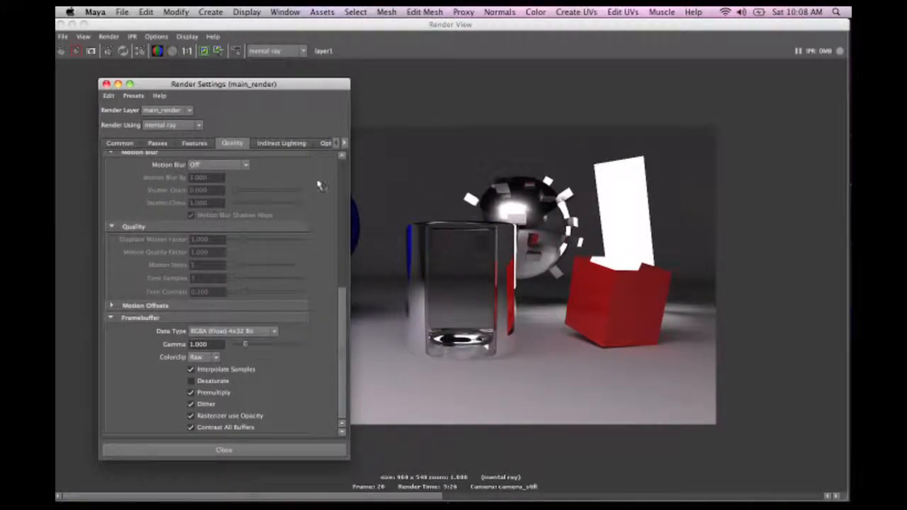
pyautogui.click(324, 143)
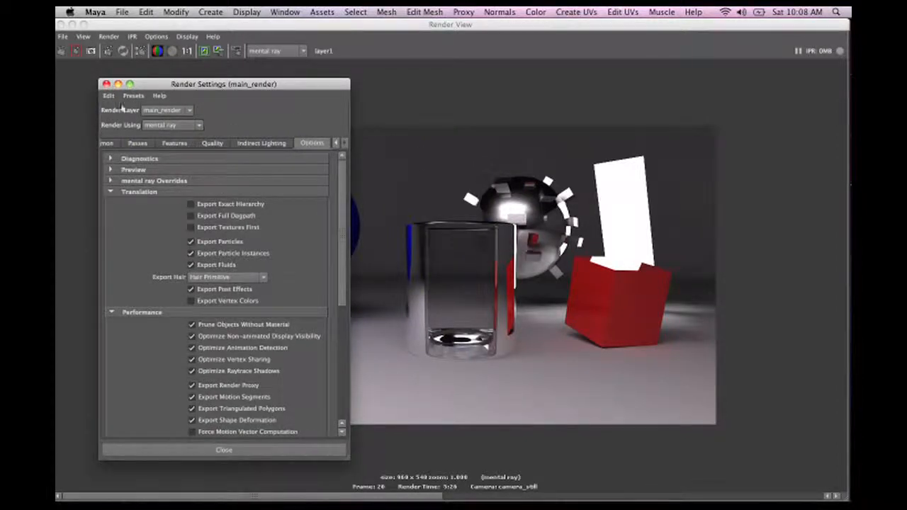
pyautogui.click(106, 84)
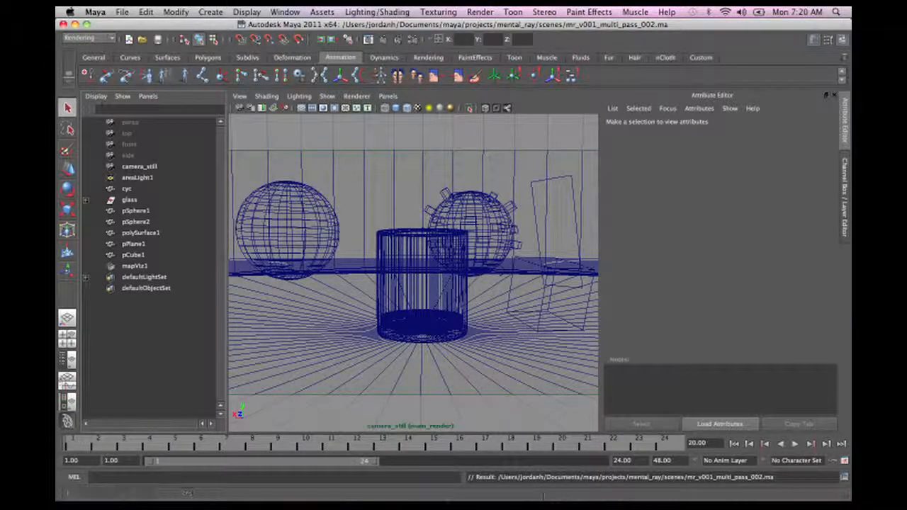
# Switch to NukeX and widen the viewer pane showing the mr_v001_multi_pass_002.exr render
pyautogui.moveTo(544, 495)
pyautogui.press('super+Tab')
pyautogui.press('super+Tab')
pyautogui.press('super+Tab')
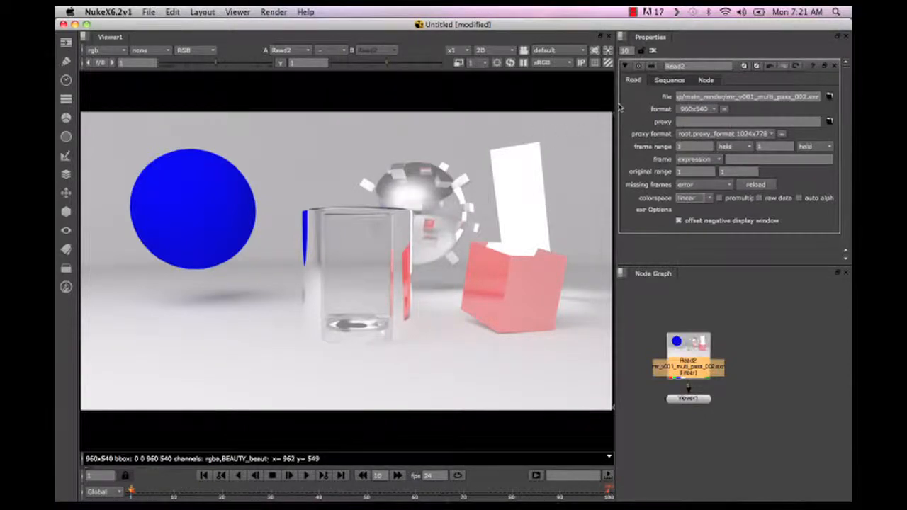
pyautogui.moveTo(616, 103); pyautogui.dragTo(670, 98)
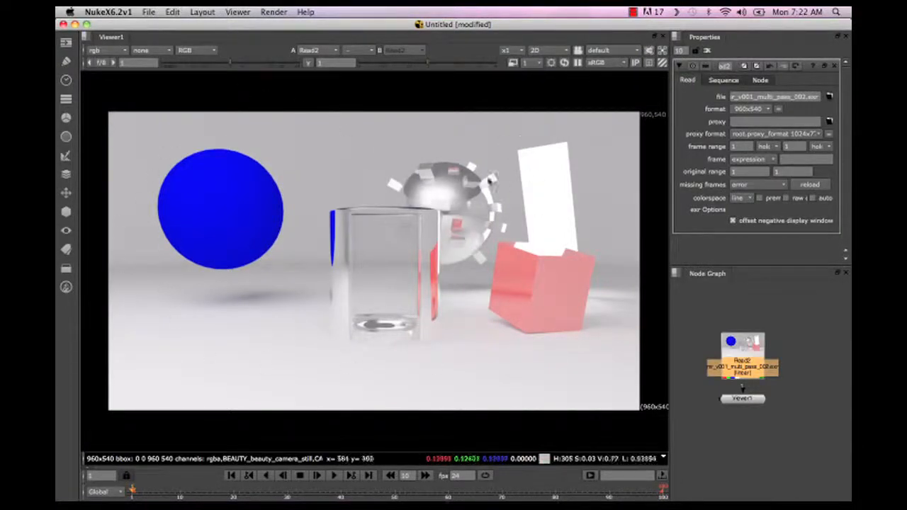
# Move the Read2 node higher above Viewer1 in the node graph and set its colorspace to sRGB
pyautogui.moveTo(755, 345); pyautogui.dragTo(740, 316)
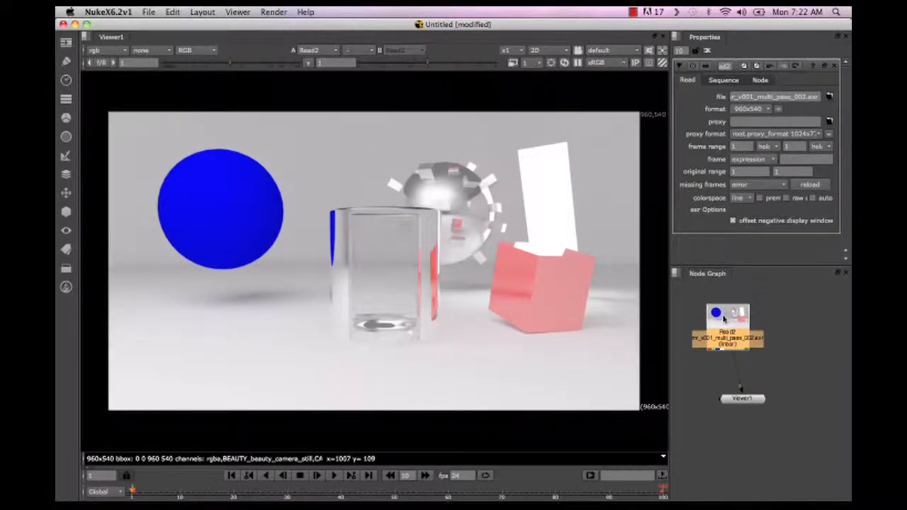
pyautogui.moveTo(724, 319); pyautogui.dragTo(727, 319)
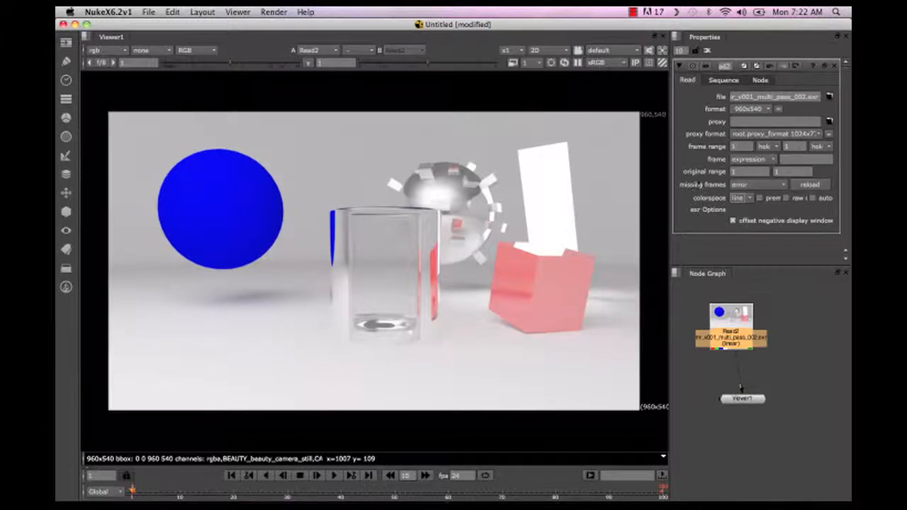
pyautogui.click(740, 198)
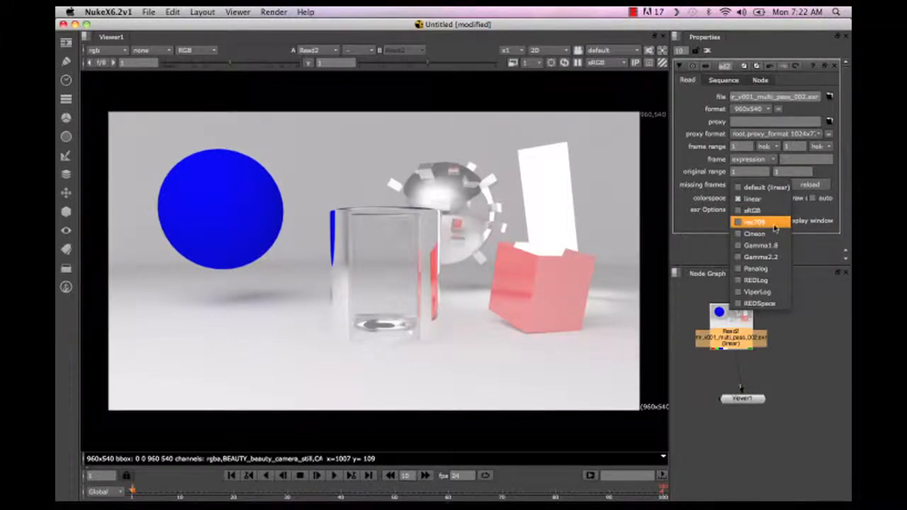
pyautogui.click(756, 210)
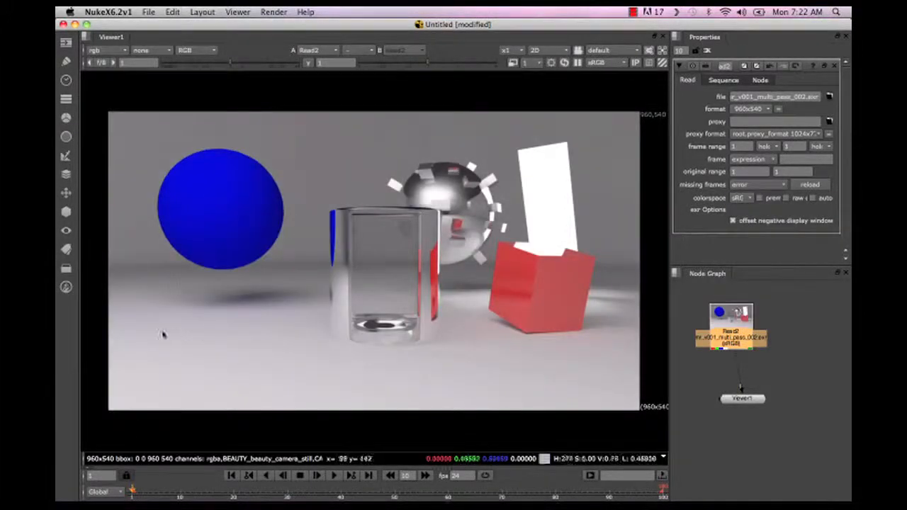
# Try the rec709, Cineon, Gamma1.8 and Gamma2.2 colorspaces on the Read2 node
pyautogui.click(740, 197)
pyautogui.click(747, 211)
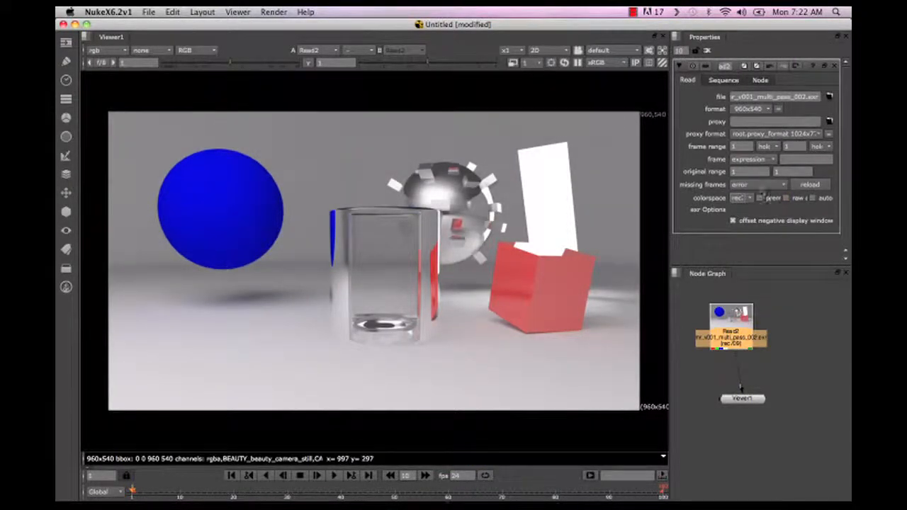
pyautogui.click(741, 199)
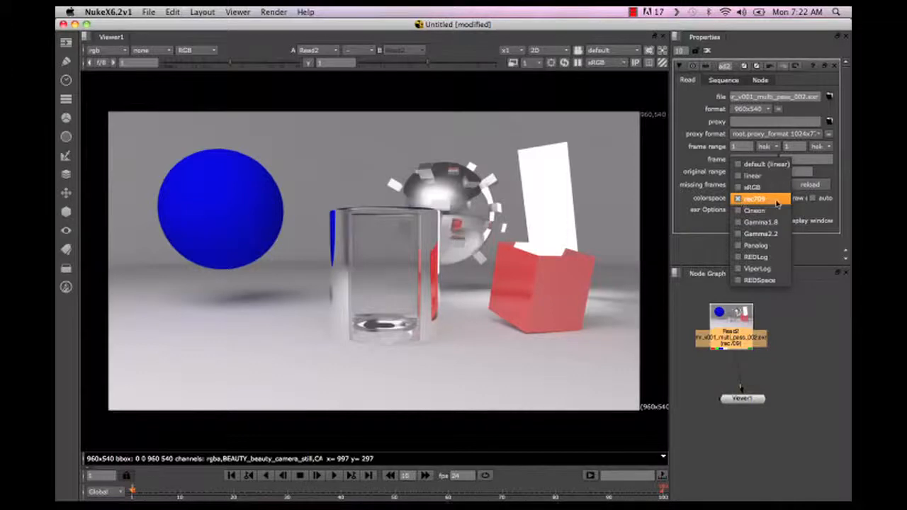
pyautogui.click(757, 210)
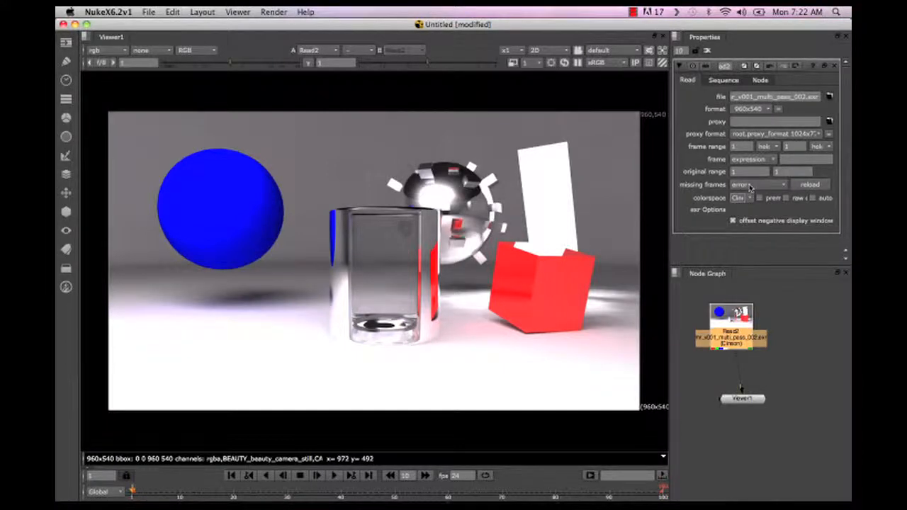
pyautogui.click(750, 187)
pyautogui.click(618, 154)
pyautogui.click(738, 199)
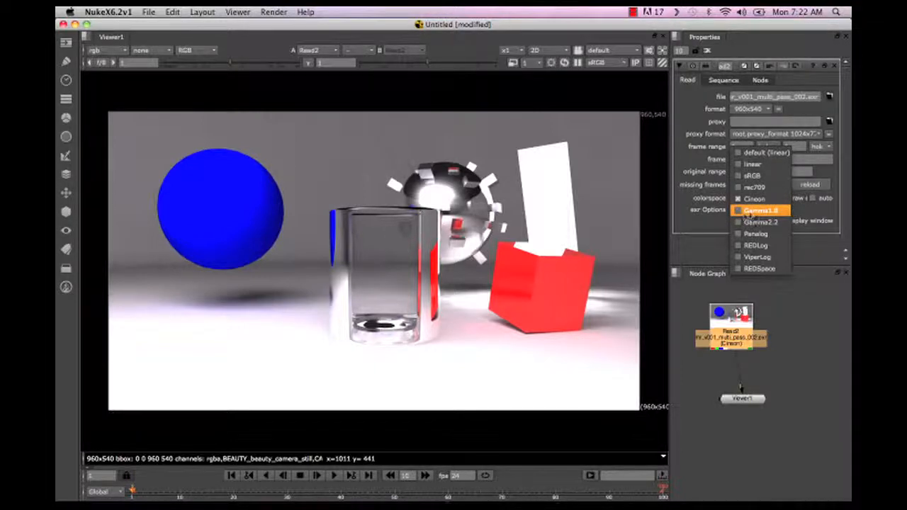
pyautogui.click(752, 211)
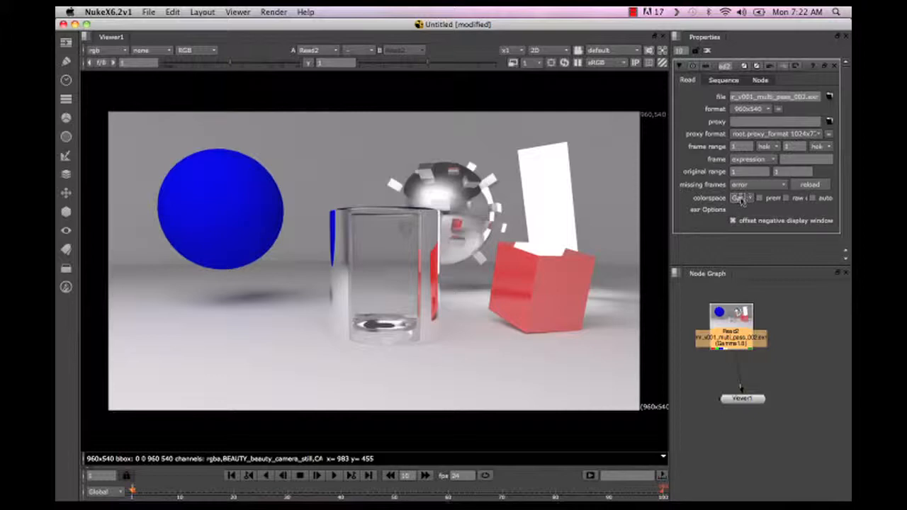
pyautogui.click(740, 199)
pyautogui.click(745, 210)
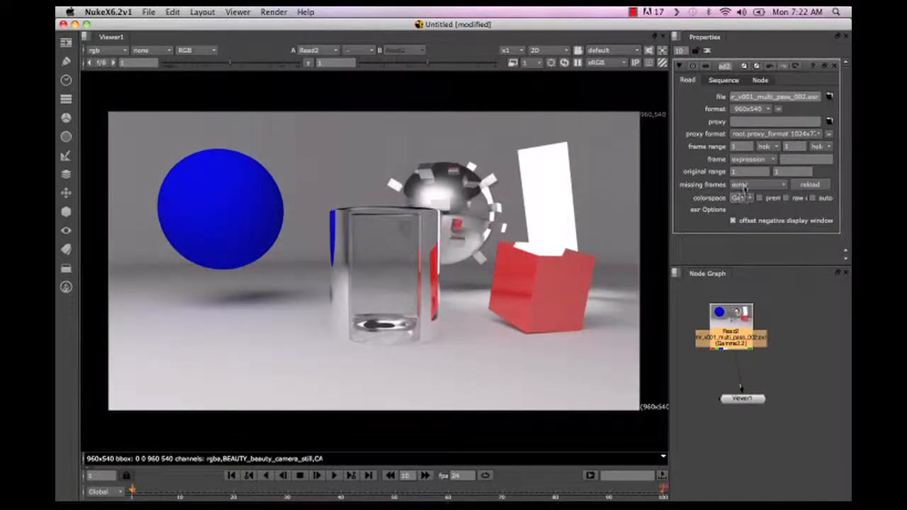
# Set Read2's colorspace to sRGB, compare it with Gamma2.2, and return it to sRGB
pyautogui.click(743, 201)
pyautogui.click(743, 147)
pyautogui.click(741, 201)
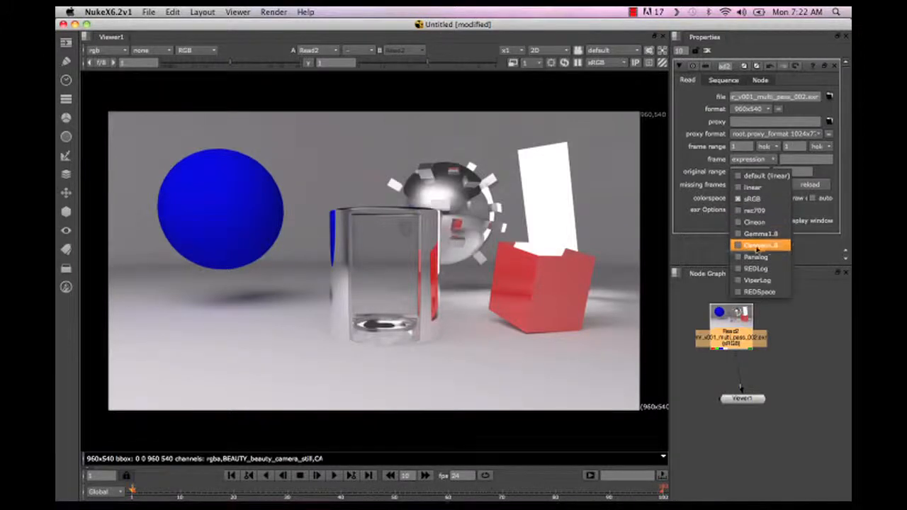
pyautogui.click(765, 246)
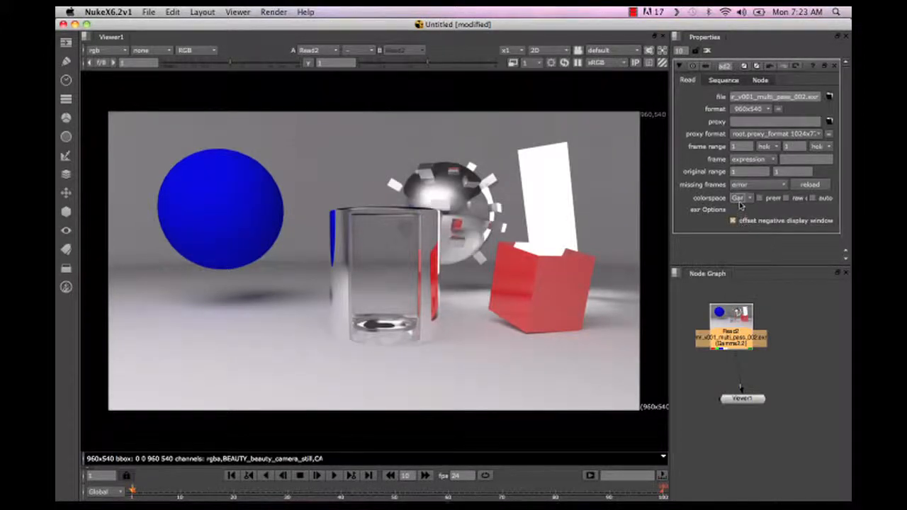
pyautogui.click(741, 200)
pyautogui.click(742, 149)
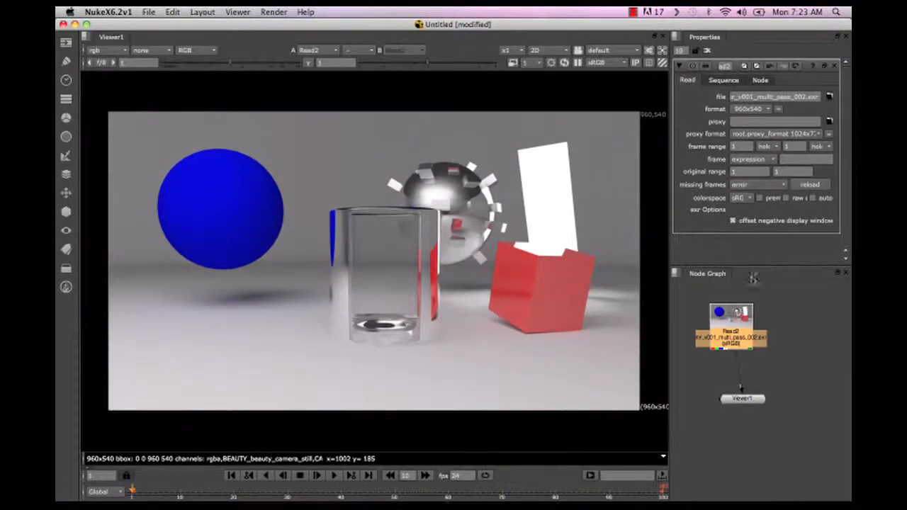
# Keep Read2's colorspace at sRGB and space the nodes apart, with Read2 aligned above a lowered Viewer1
pyautogui.click(739, 198)
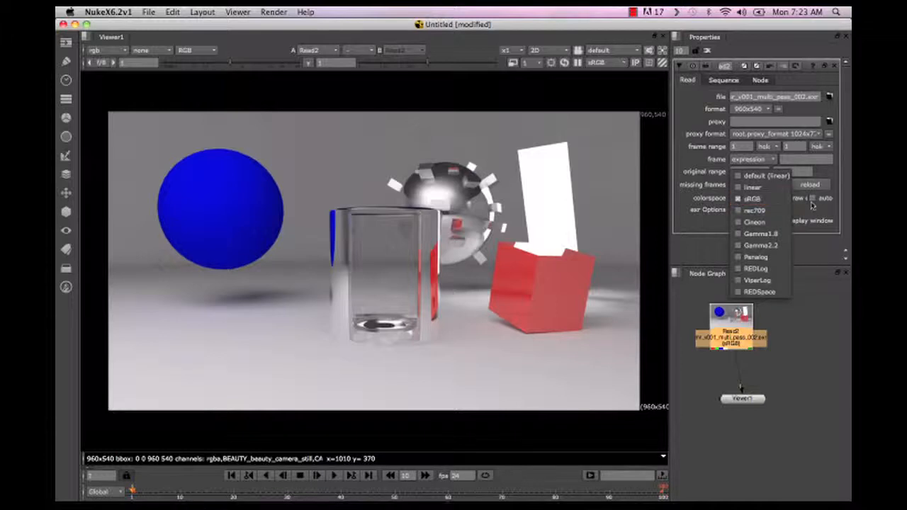
pyautogui.click(752, 199)
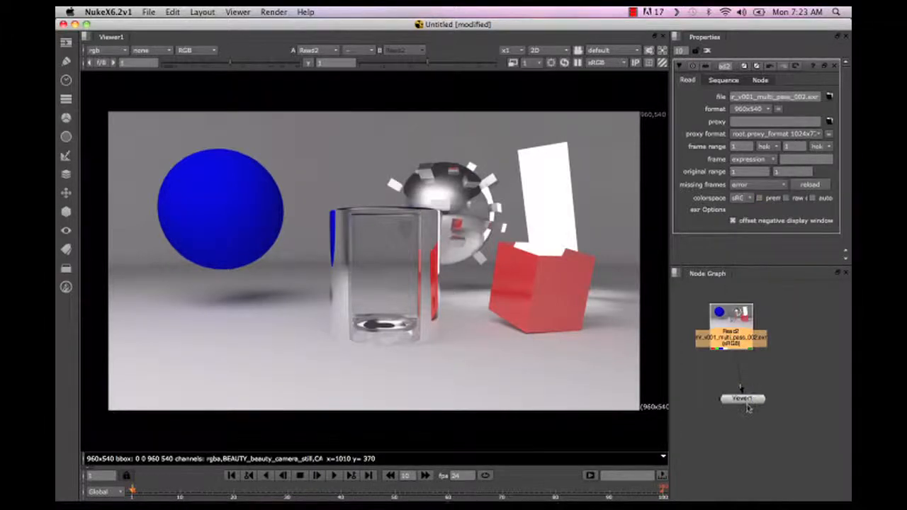
pyautogui.moveTo(747, 408); pyautogui.dragTo(745, 445)
pyautogui.moveTo(707, 332); pyautogui.dragTo(716, 329)
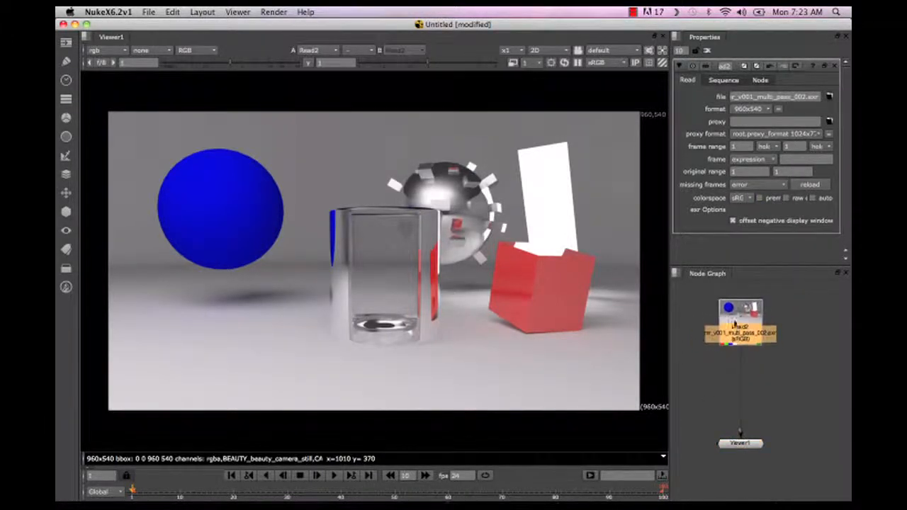
# View the BEAUTY_beauty_camera_still pass, return to rgb, and display the CAMZ_depth_camera_still pass
pyautogui.click(112, 51)
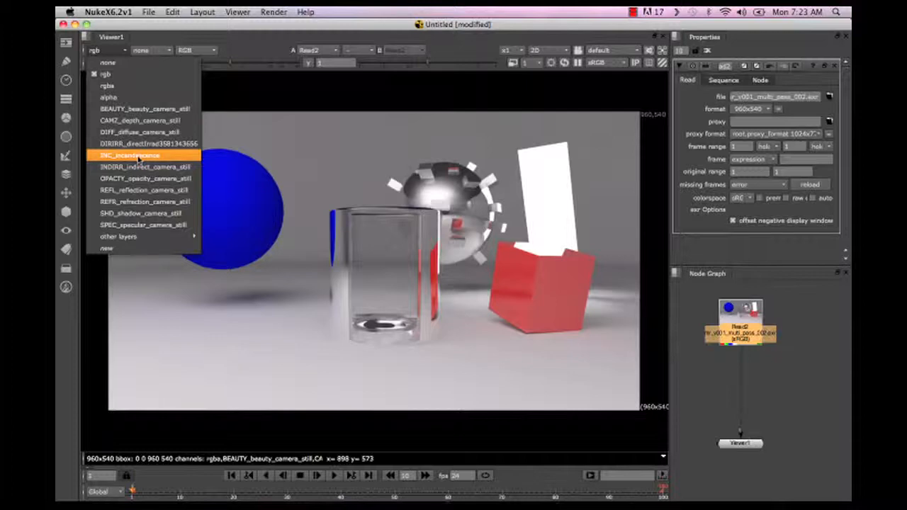
pyautogui.click(158, 110)
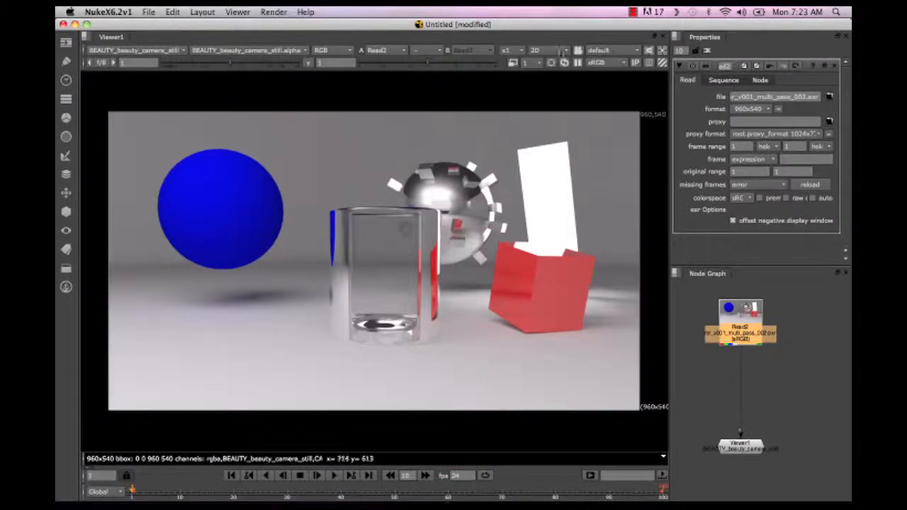
pyautogui.click(106, 51)
pyautogui.click(108, 58)
pyautogui.click(110, 54)
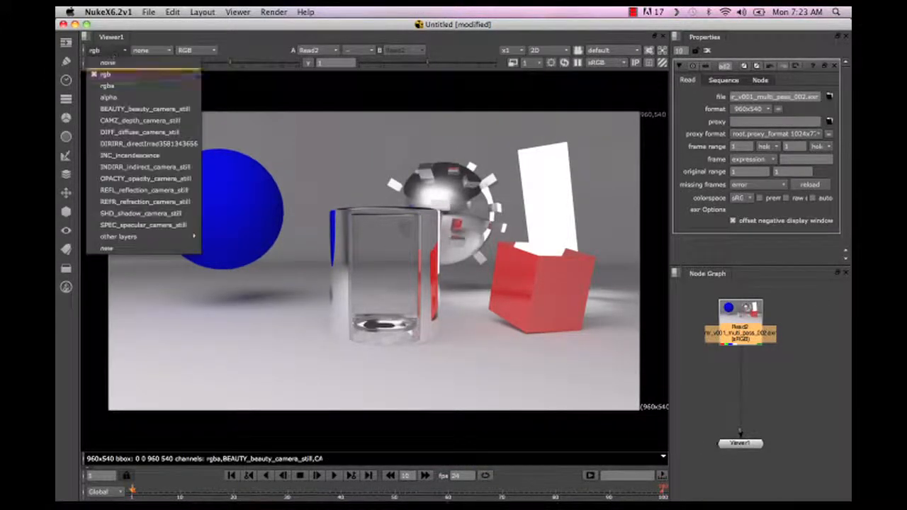
pyautogui.click(142, 121)
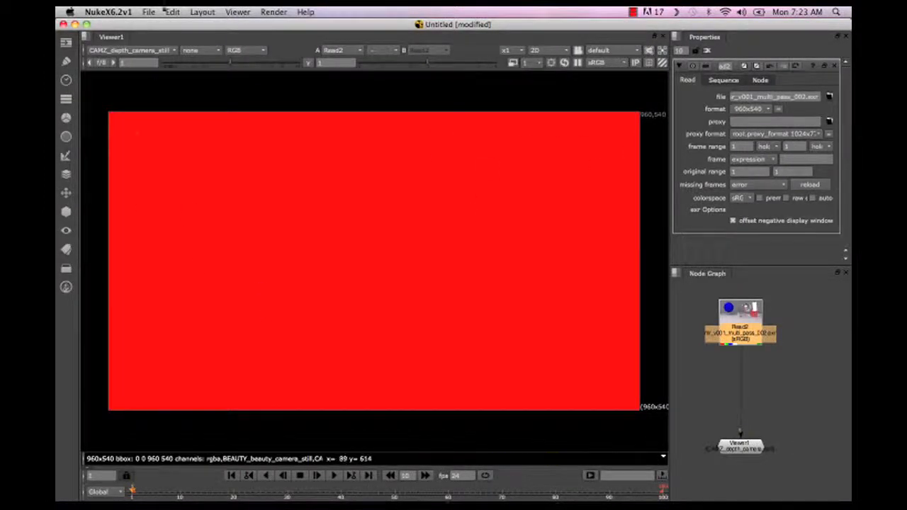
# View the DIFF_diffuse_camera_still pass followed by the direct irradiance (DIRIRR) pass in the viewer
pyautogui.click(100, 53)
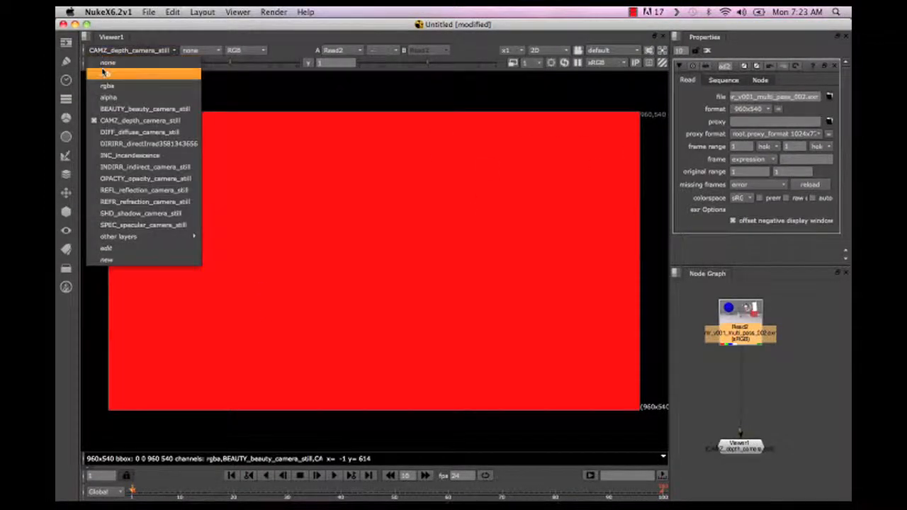
pyautogui.click(103, 133)
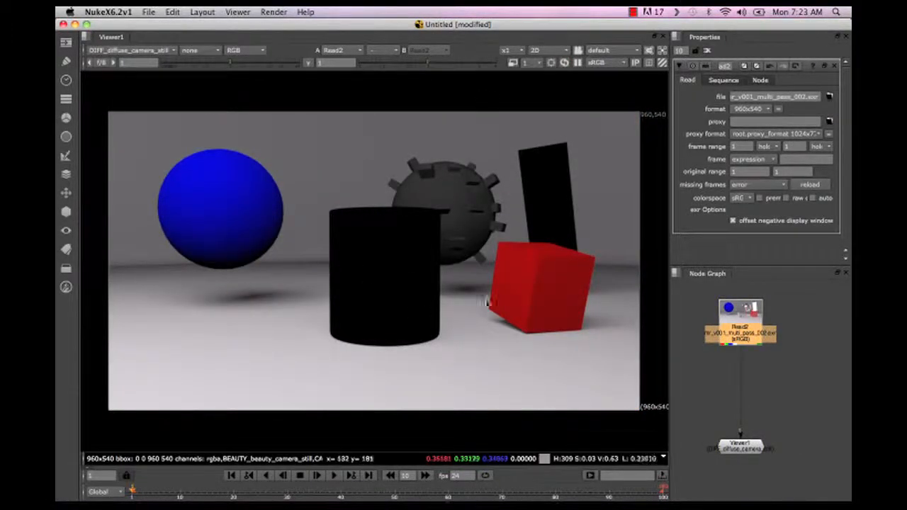
pyautogui.click(117, 51)
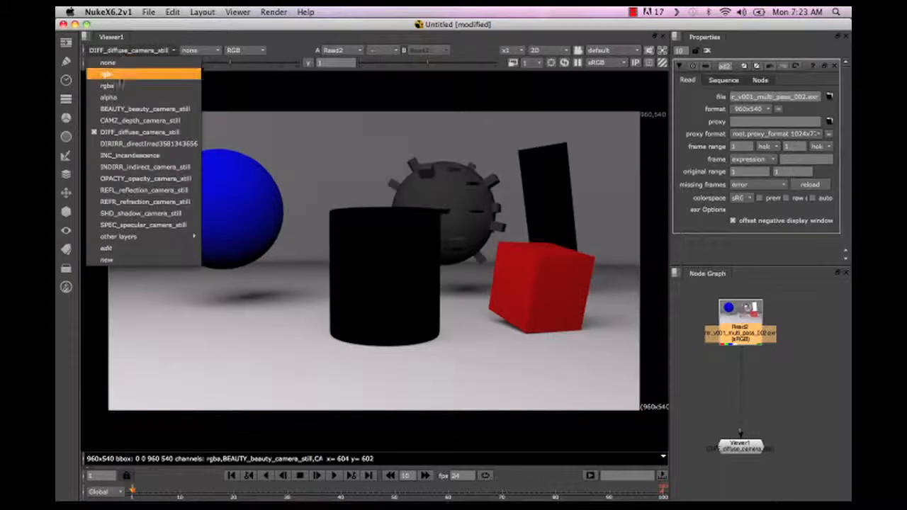
pyautogui.click(131, 146)
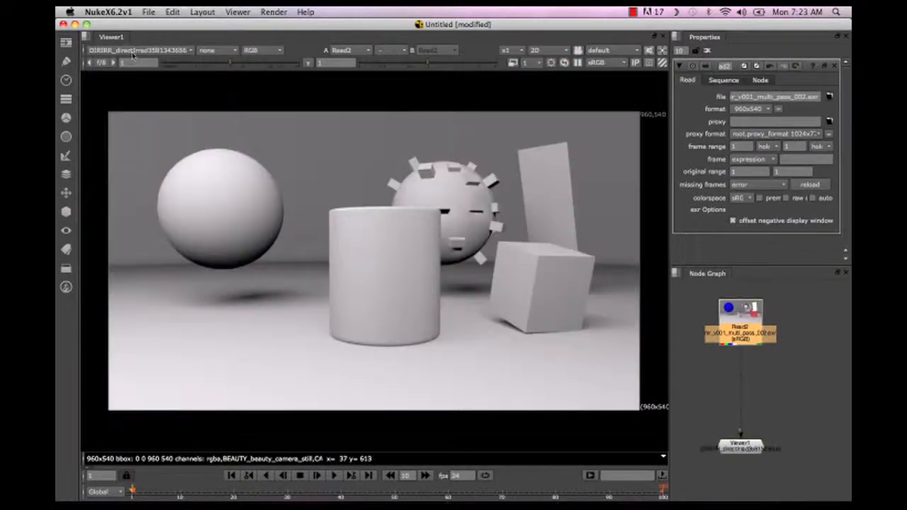
# View the INC_incandescence pass followed by the INDIRR_indirect_camera_still pass in the viewer
pyautogui.click(132, 53)
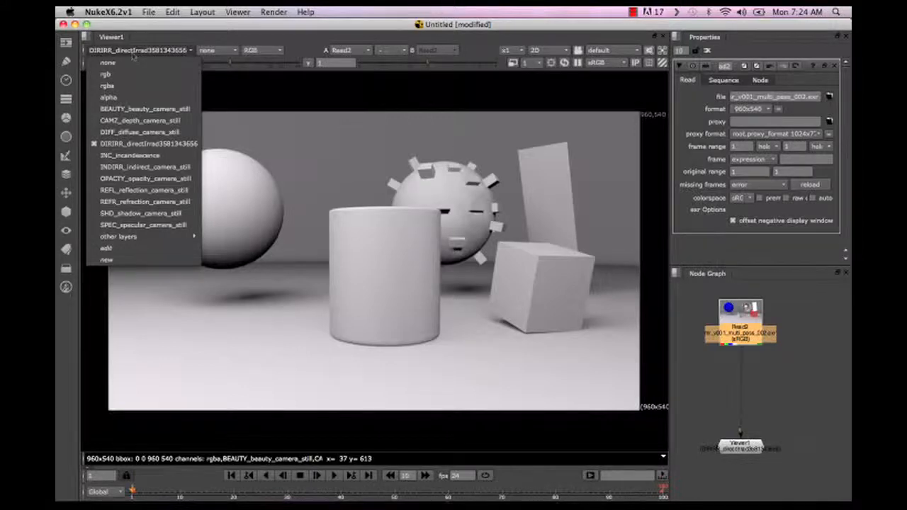
pyautogui.click(155, 156)
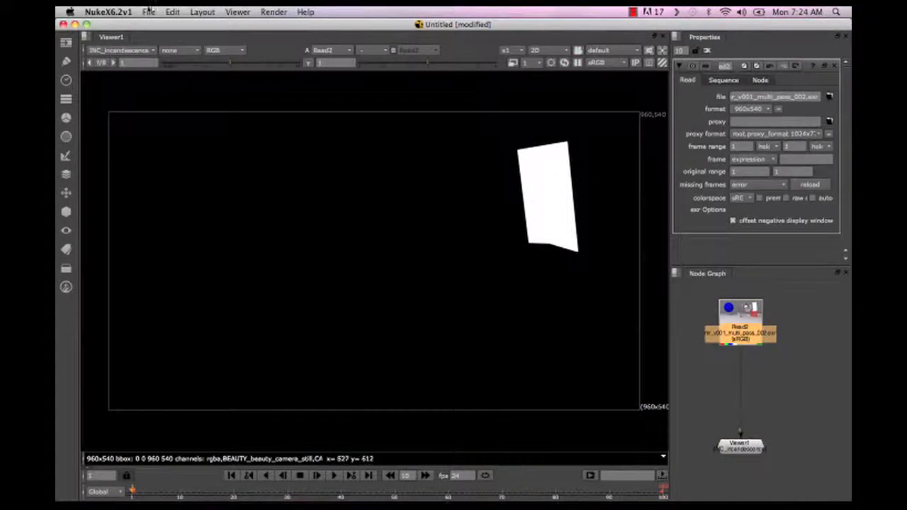
pyautogui.click(124, 52)
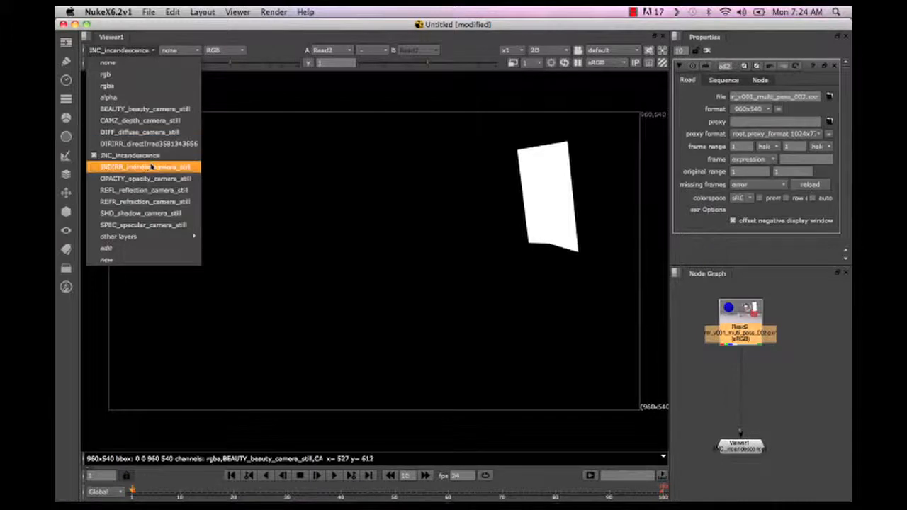
pyautogui.click(183, 165)
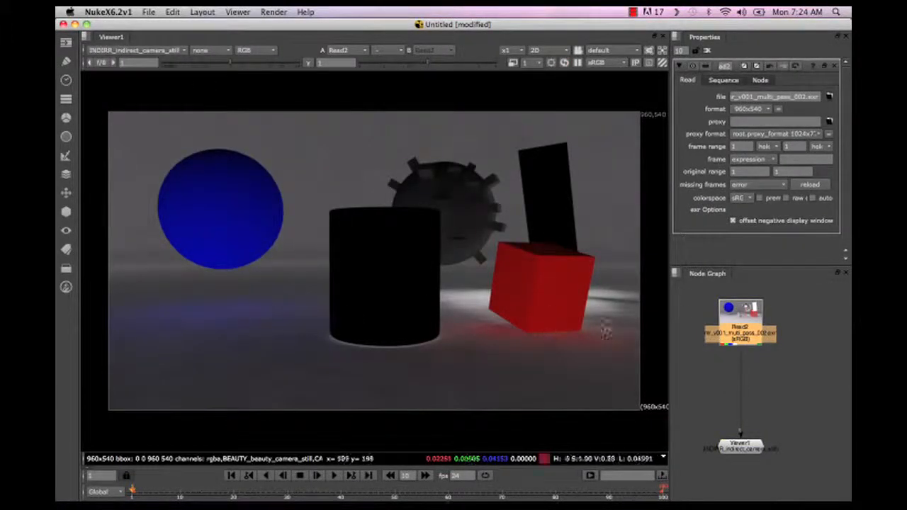
# Display the OPACTY_opacity_camera_still pass in the viewer and examine it
pyautogui.click(120, 51)
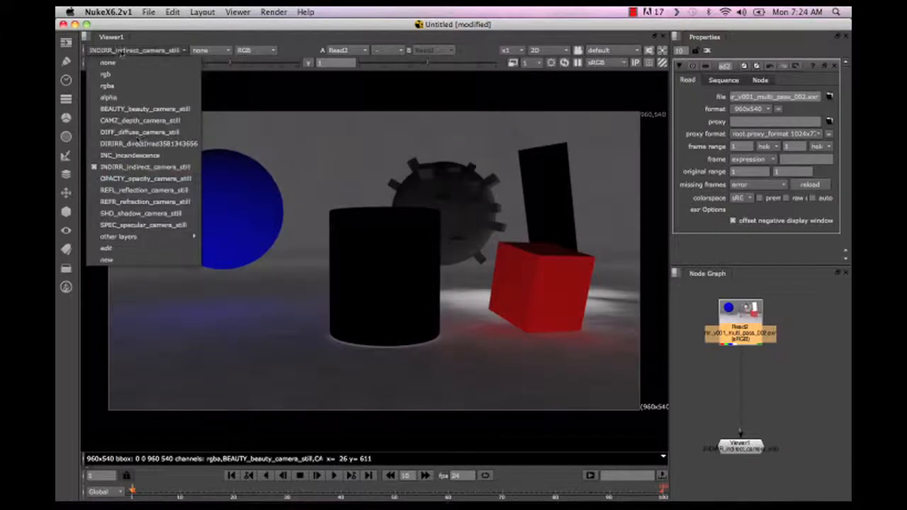
pyautogui.click(174, 180)
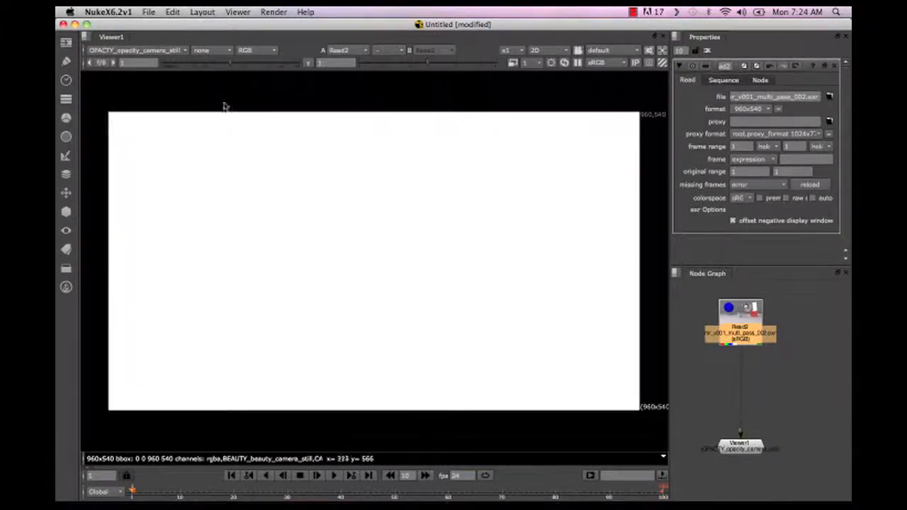
pyautogui.click(102, 51)
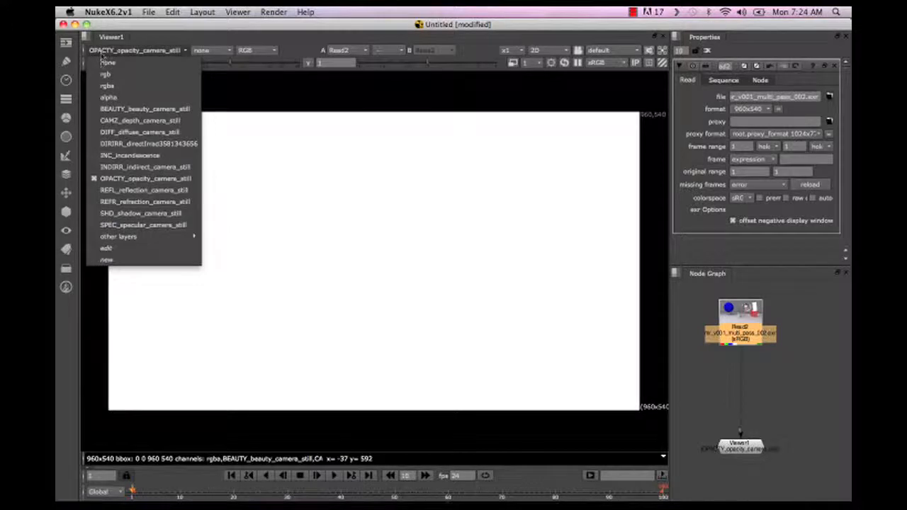
pyautogui.click(565, 156)
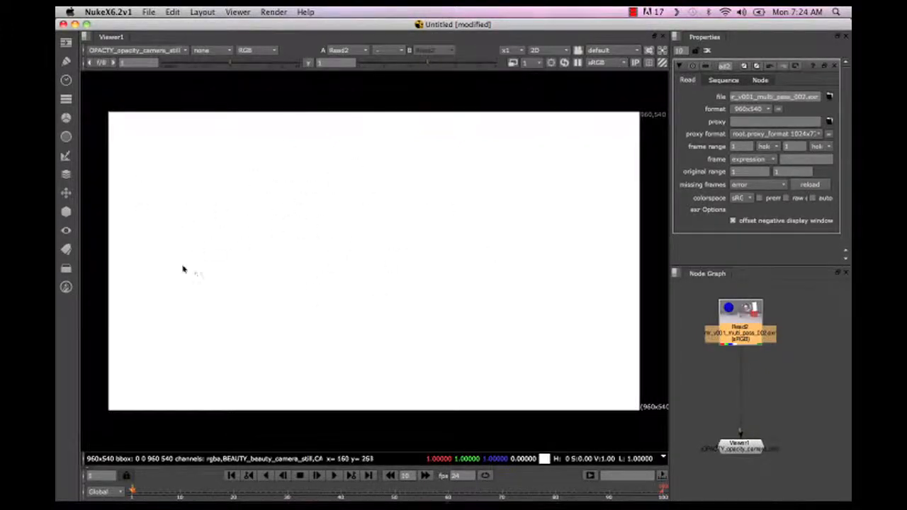
# Display the SHD_shadow_camera_still pass in the viewer and examine its shading on the objects
pyautogui.click(110, 53)
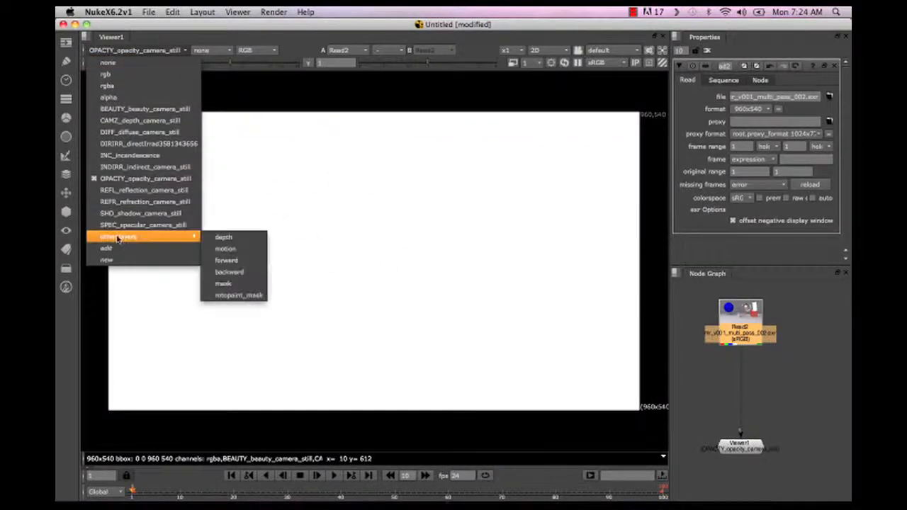
pyautogui.click(145, 214)
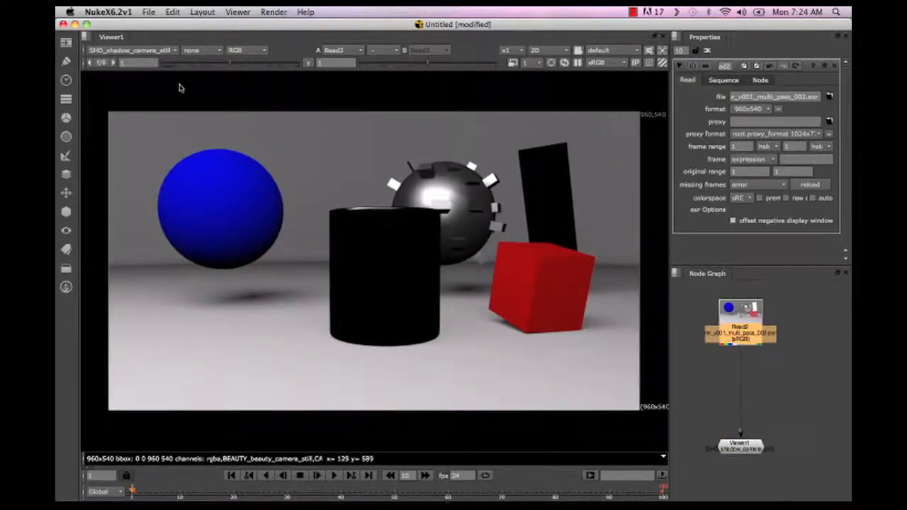
pyautogui.click(243, 51)
pyautogui.click(199, 39)
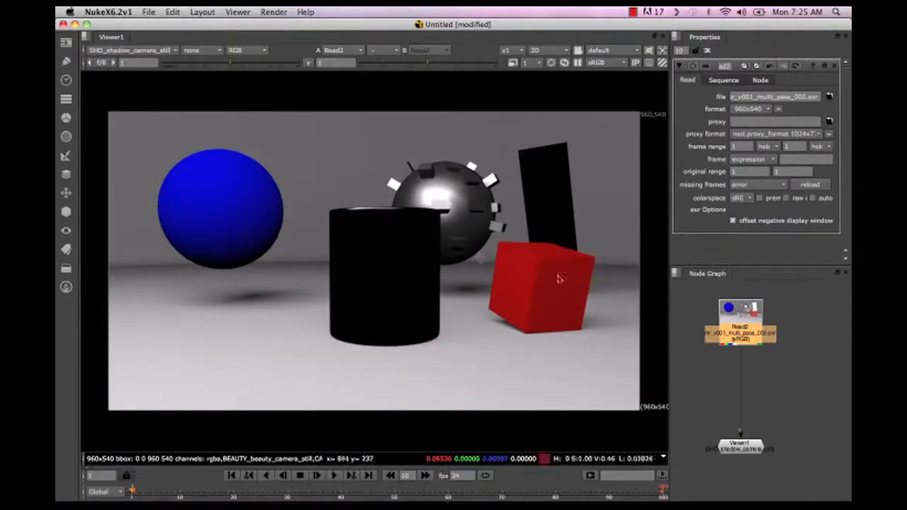
# View the REFR_refraction_camera_still pass followed by the REFL_reflection_camera_still pass in the viewer
pyautogui.click(128, 51)
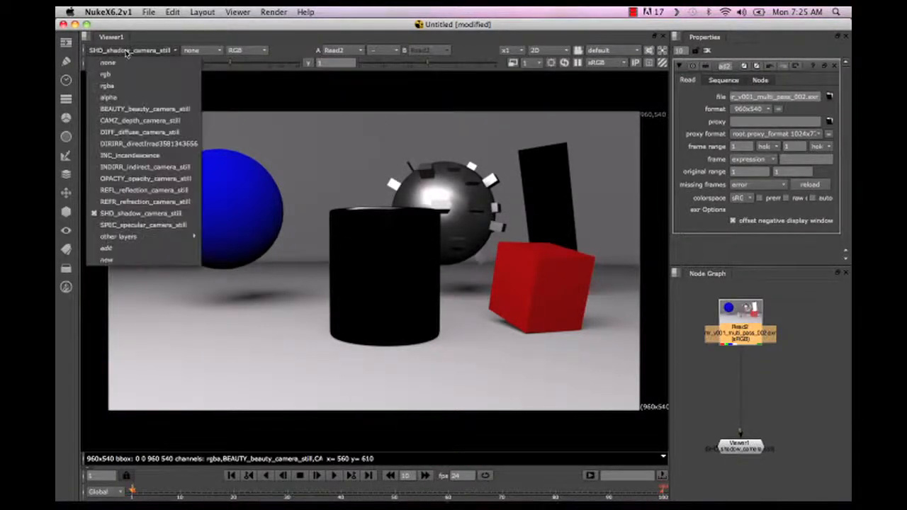
pyautogui.click(141, 202)
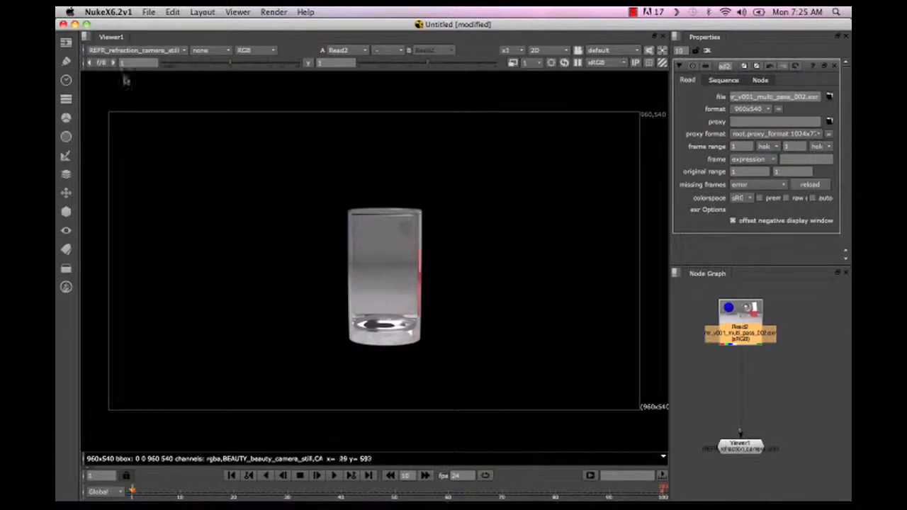
pyautogui.click(125, 53)
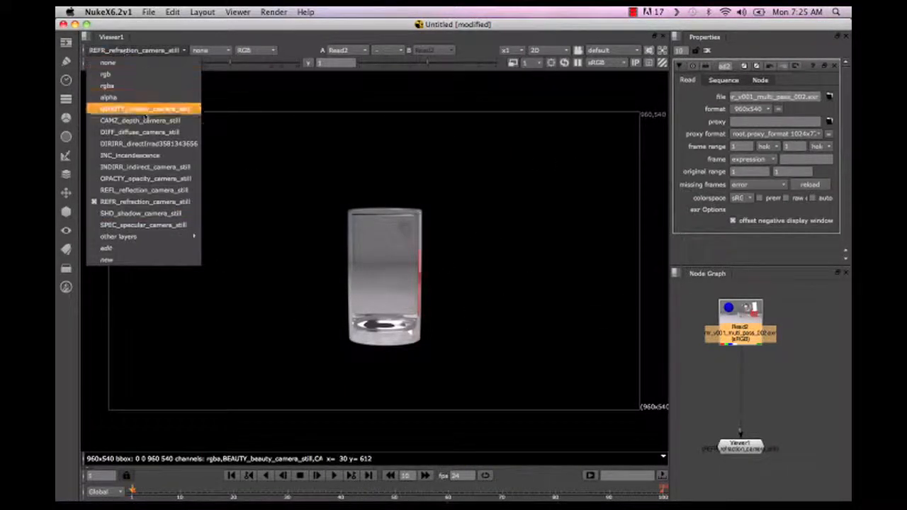
pyautogui.click(184, 191)
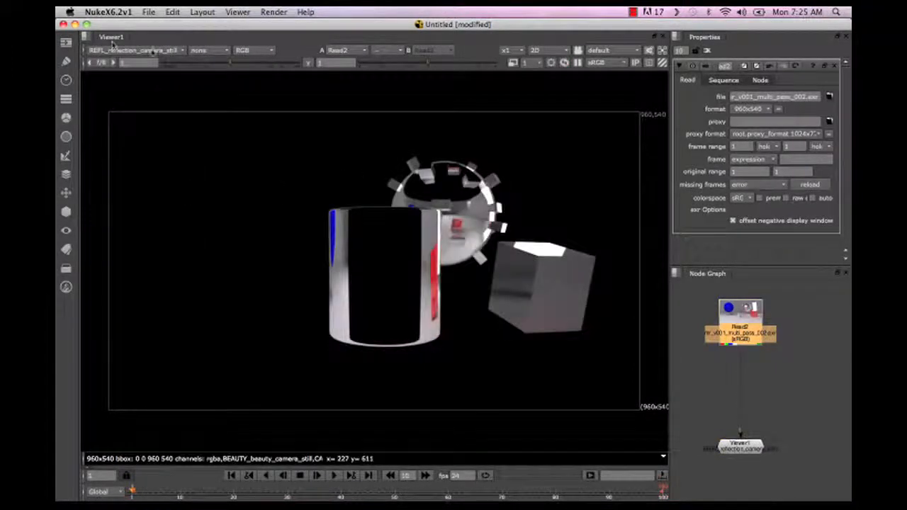
# View the OPACTY_opacity_camera_still pass and the INDIRR_indirect_camera_still pass again in the viewer
pyautogui.click(134, 51)
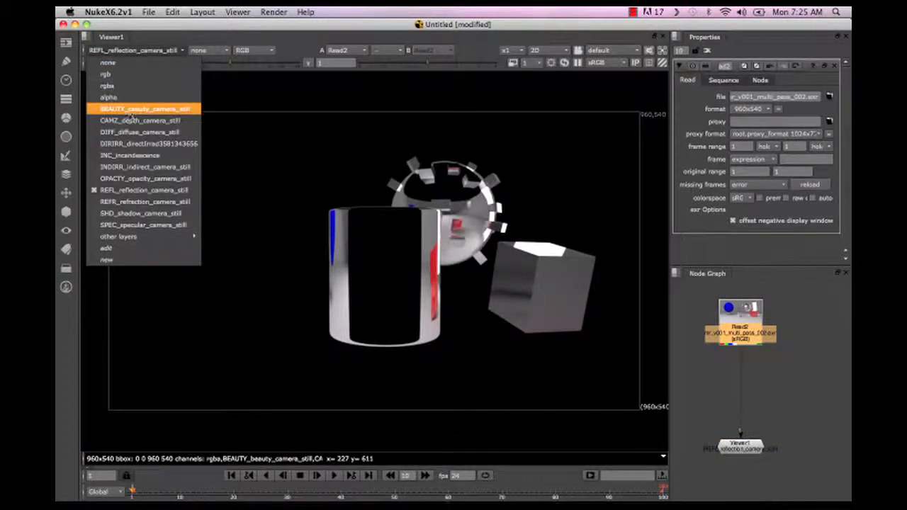
pyautogui.click(146, 178)
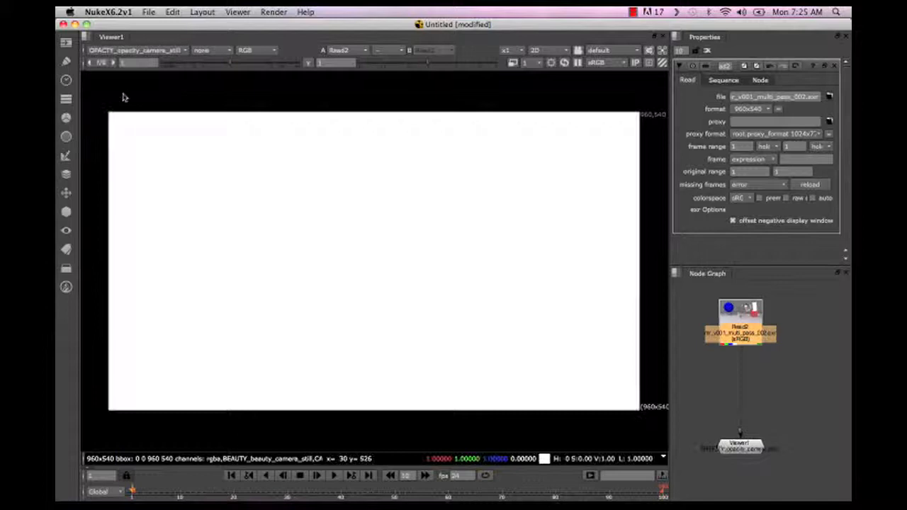
pyautogui.click(127, 52)
pyautogui.click(145, 166)
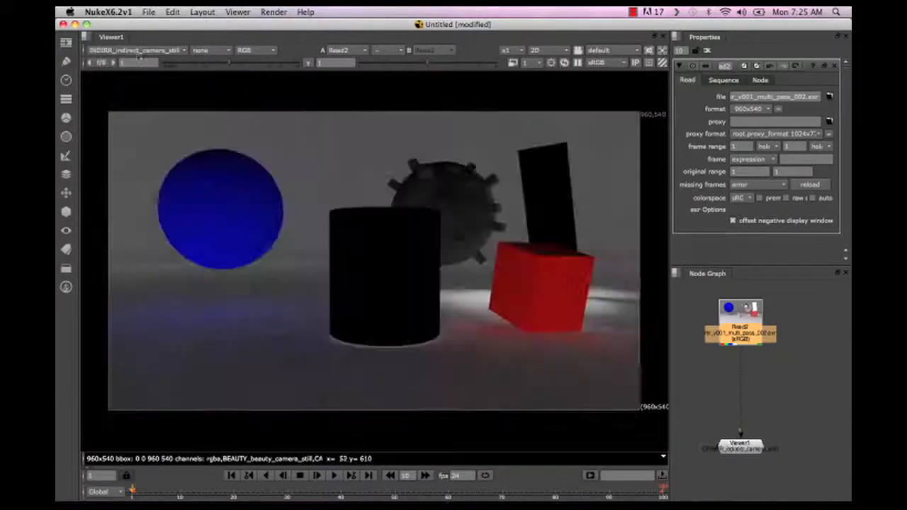
# View the INC_incandescence pass followed by the SPEC_specular_camera_still pass in the viewer
pyautogui.click(138, 52)
pyautogui.click(135, 155)
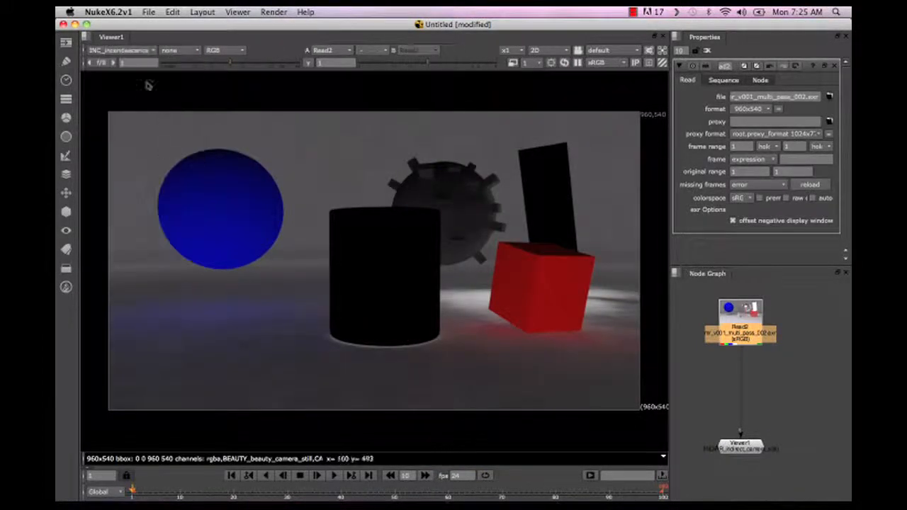
pyautogui.click(134, 51)
pyautogui.click(145, 208)
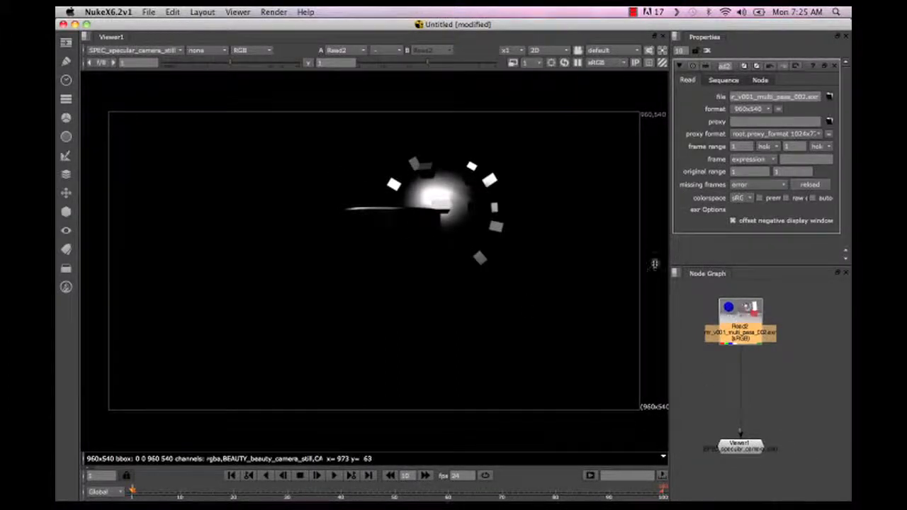
# Enlarge the Node Graph area and place the Read2 node directly above Viewer1 with space between them
pyautogui.moveTo(670, 234); pyautogui.dragTo(332, 234)
pyautogui.moveTo(536, 202); pyautogui.dragTo(531, 212)
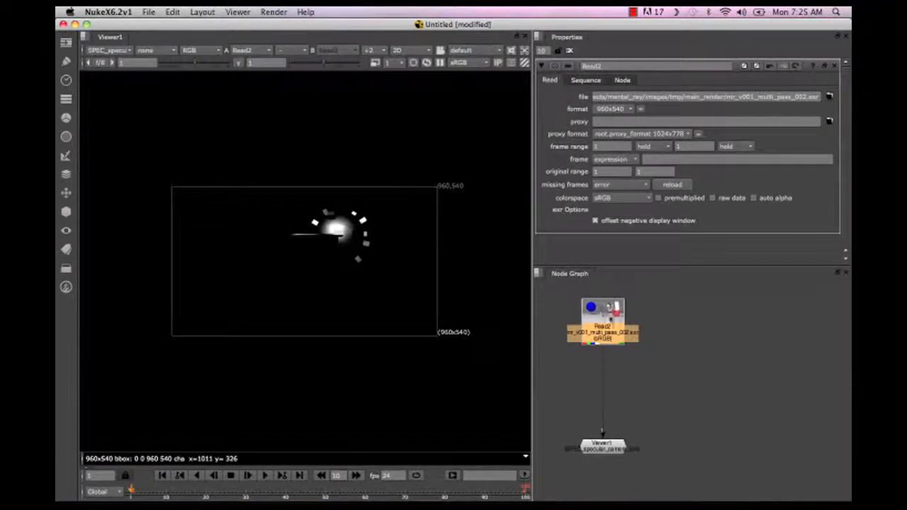
pyautogui.moveTo(714, 265); pyautogui.dragTo(716, 71)
pyautogui.moveTo(610, 255); pyautogui.dragTo(708, 381)
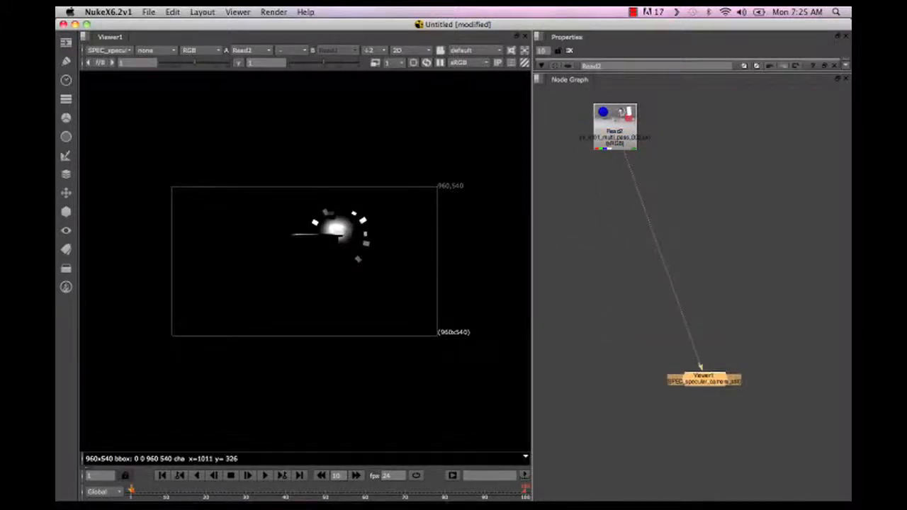
pyautogui.moveTo(611, 132); pyautogui.dragTo(700, 141)
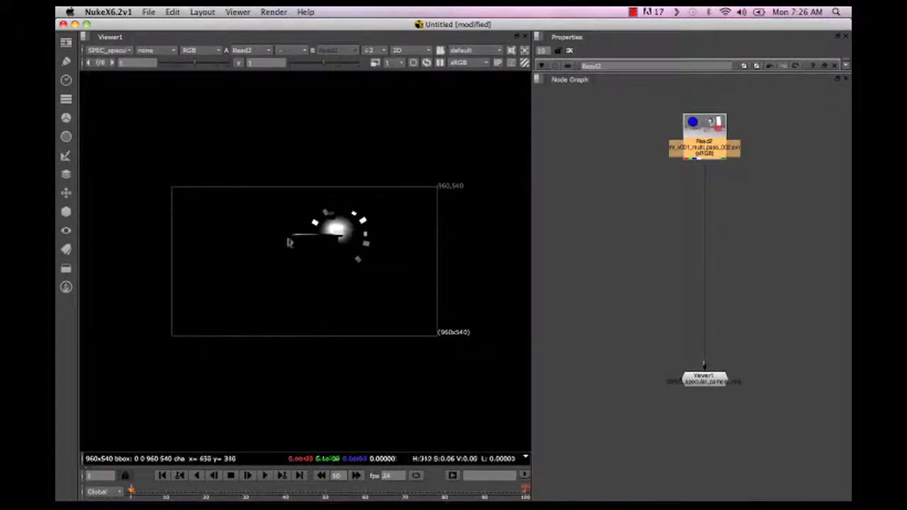
# Add a Shuffle node to the node graph and connect its input to Read2
pyautogui.press('Tab')
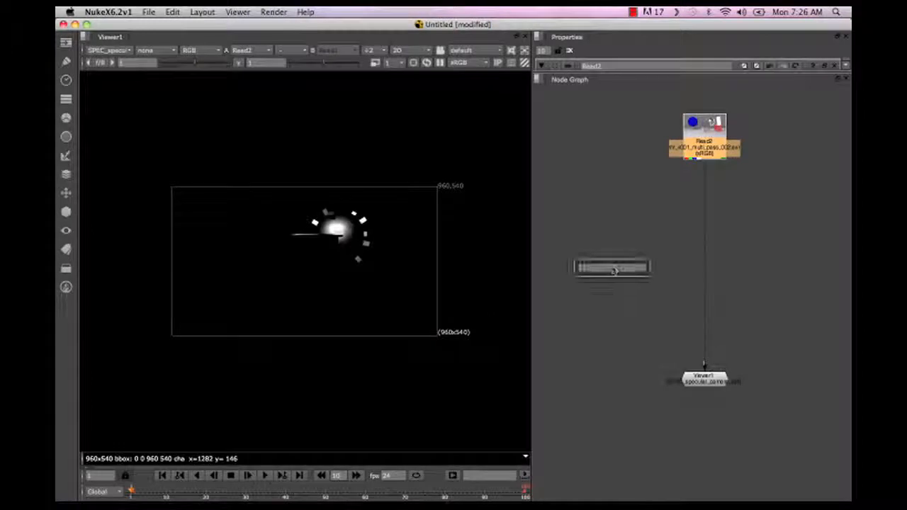
pyautogui.write('sh')
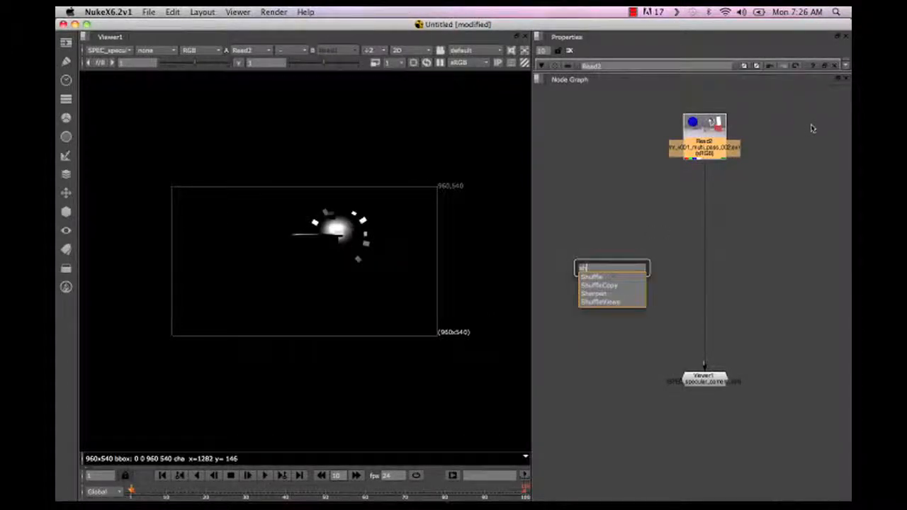
pyautogui.click(590, 277)
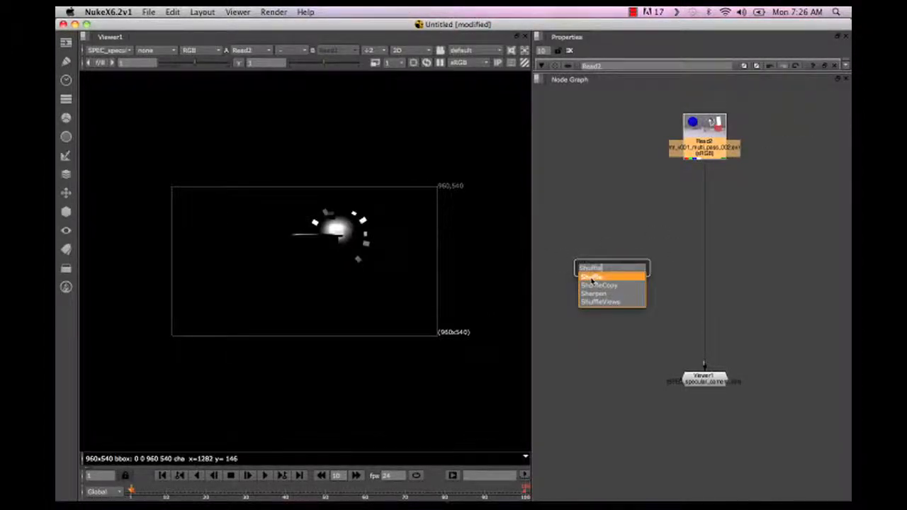
pyautogui.click(597, 249)
pyautogui.moveTo(698, 170)
pyautogui.mouseDown()
pyautogui.moveTo(673, 274)
pyautogui.moveTo(624, 240)
pyautogui.moveTo(704, 180)
pyautogui.mouseUp()
pyautogui.moveTo(609, 217); pyautogui.dragTo(707, 144)
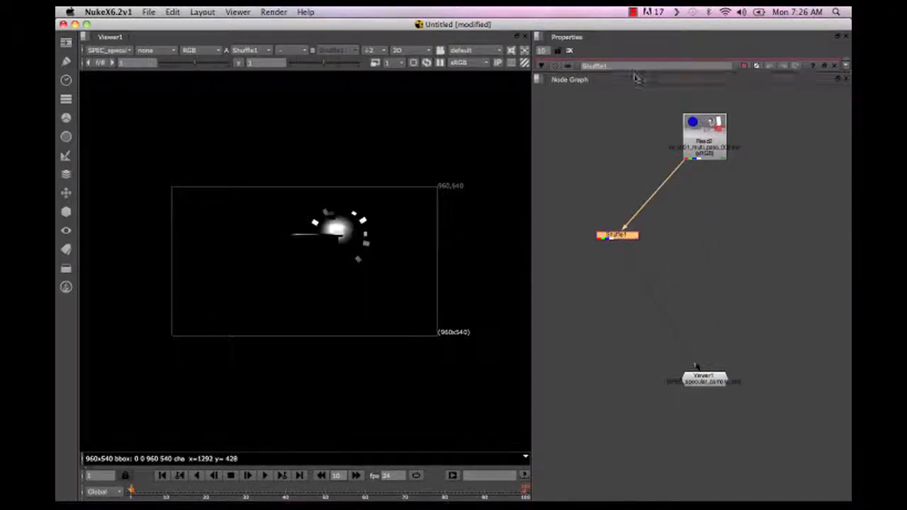
# Shuffle the DIFF_diffuse_camera_still layer into rgb on Shuffle1 and display the rgb channels in the viewer
pyautogui.moveTo(633, 75); pyautogui.dragTo(618, 200)
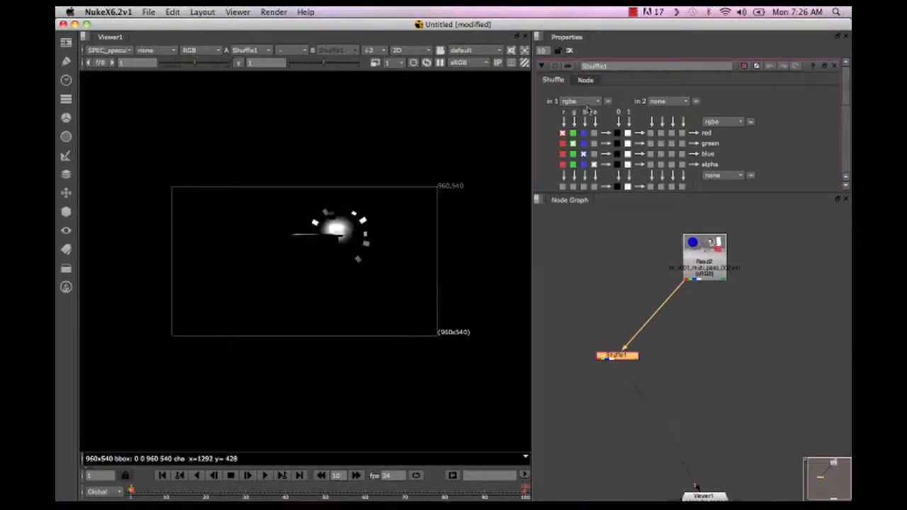
pyautogui.click(587, 108)
pyautogui.click(636, 182)
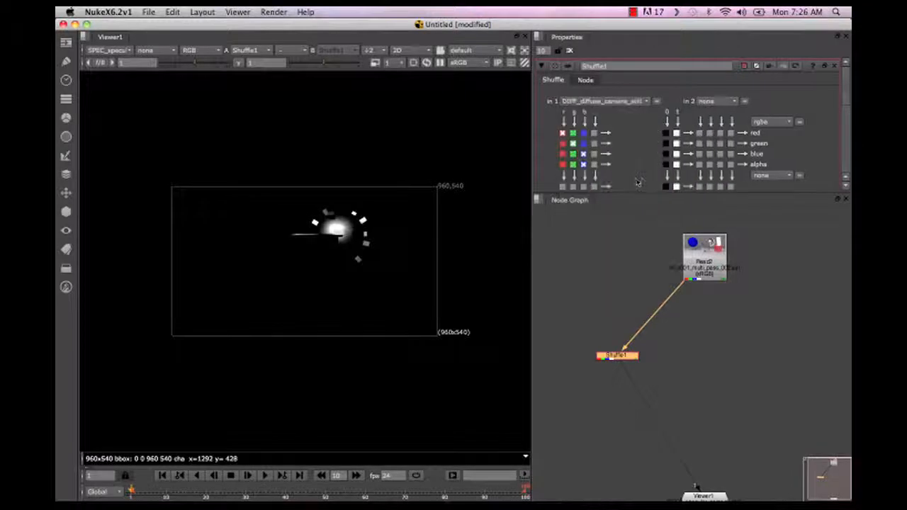
pyautogui.click(773, 122)
pyautogui.click(763, 129)
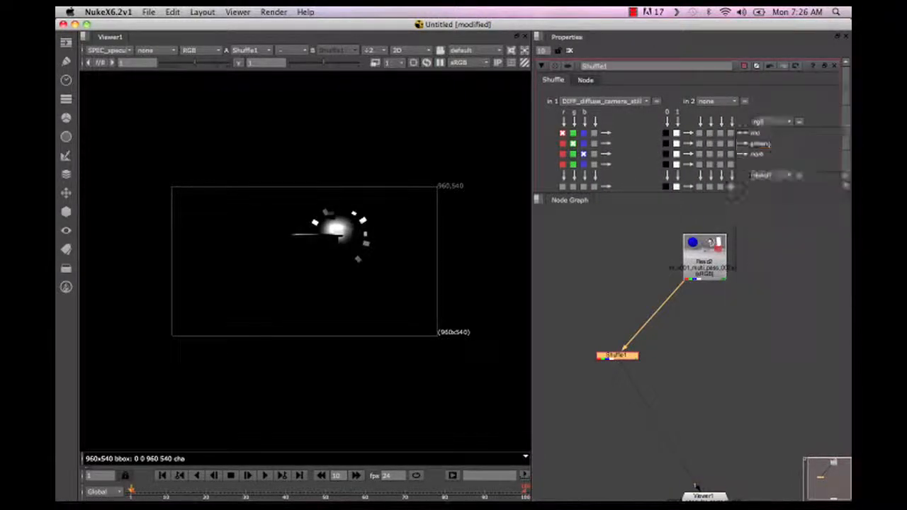
pyautogui.click(116, 50)
pyautogui.click(116, 74)
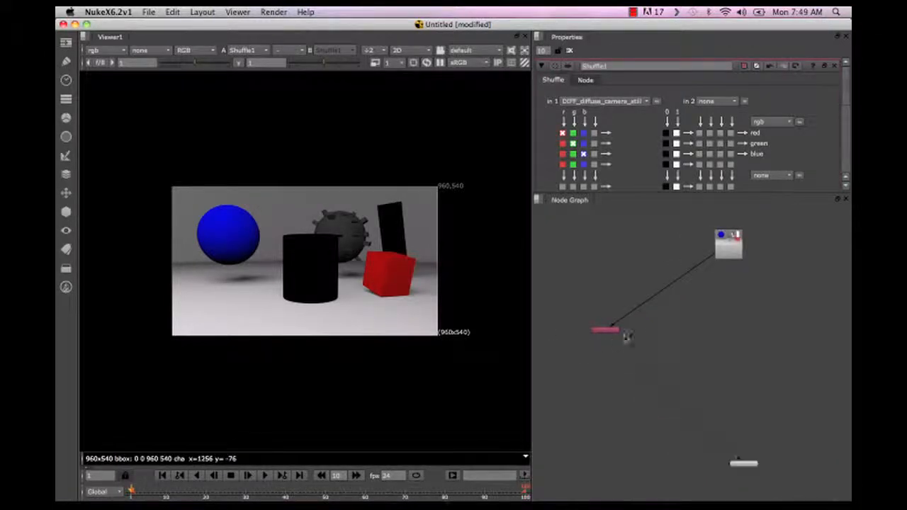
# Make four copies of the Shuffle node and arrange them in a row beside the original
pyautogui.click(607, 332)
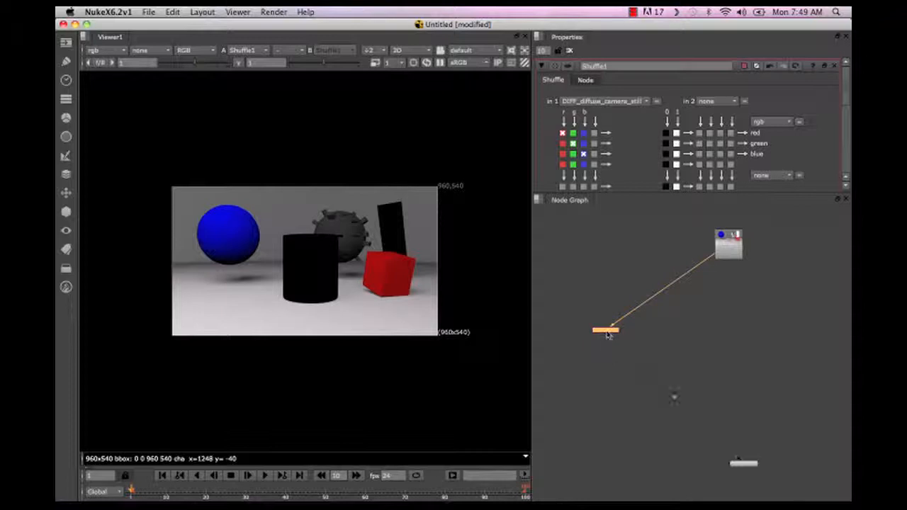
pyautogui.press('super+v')
pyautogui.moveTo(609, 340); pyautogui.dragTo(708, 299)
pyautogui.moveTo(719, 345); pyautogui.dragTo(663, 334)
pyautogui.click(771, 344)
pyautogui.press('super+v')
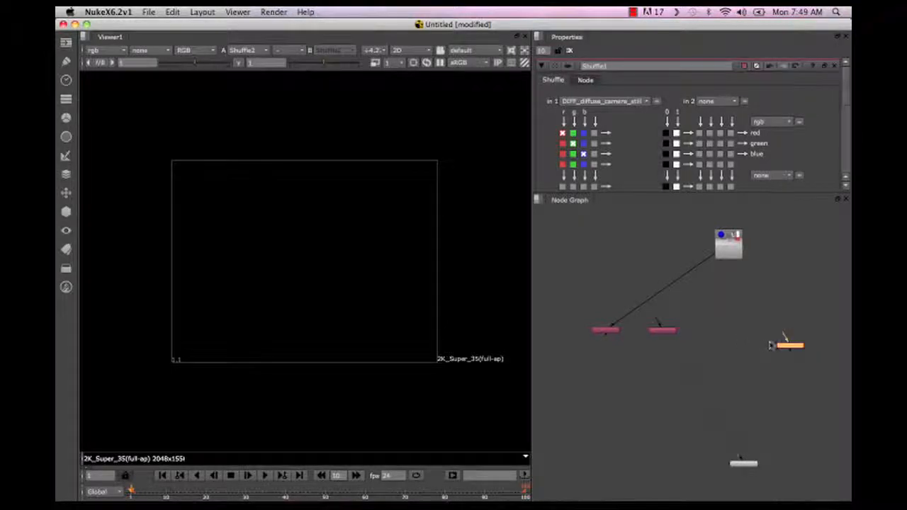
pyautogui.moveTo(775, 341); pyautogui.dragTo(701, 328)
pyautogui.press('super+v')
pyautogui.click(751, 345)
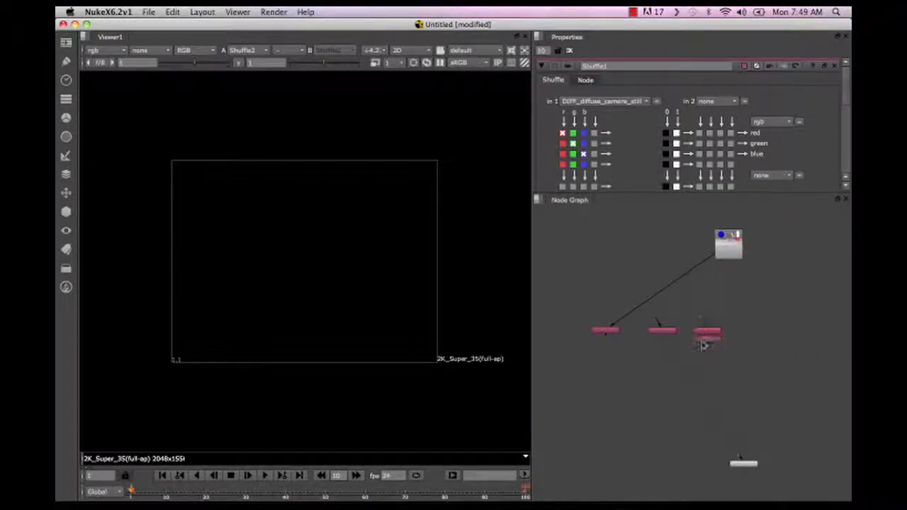
pyautogui.moveTo(704, 339); pyautogui.dragTo(748, 359)
pyautogui.press('super+v')
pyautogui.click(749, 364)
pyautogui.moveTo(671, 334); pyautogui.dragTo(664, 336)
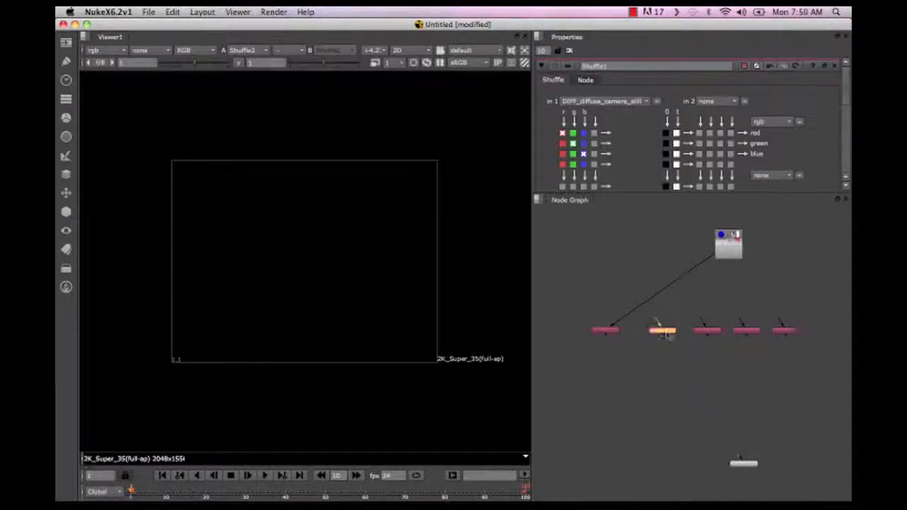
pyautogui.click(606, 101)
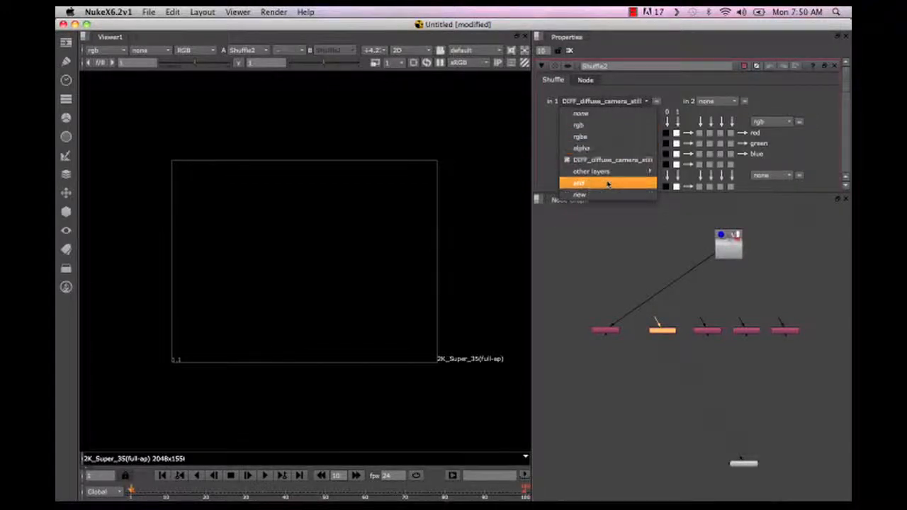
pyautogui.moveTo(602, 171)
pyautogui.click(698, 298)
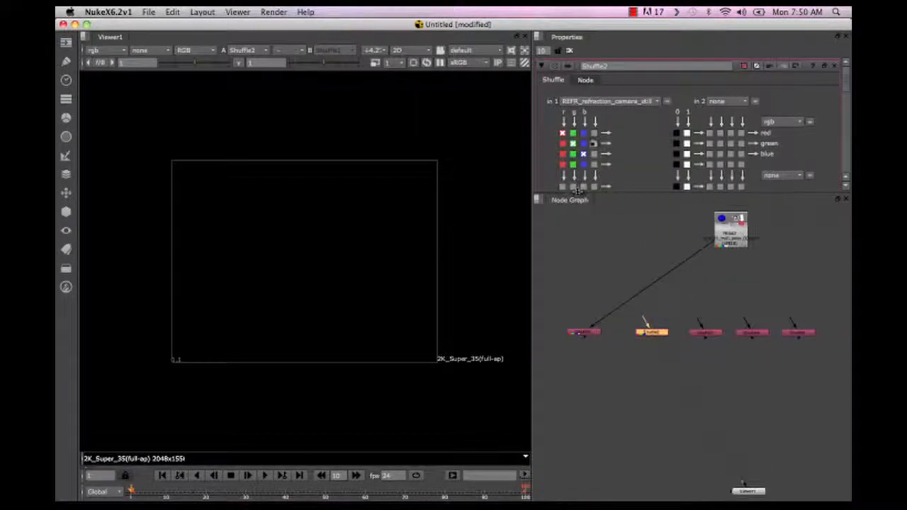
# Set in 1 of Shuffle2 to REFL_reflection_camera_still and connect the node to Read2
pyautogui.click(601, 104)
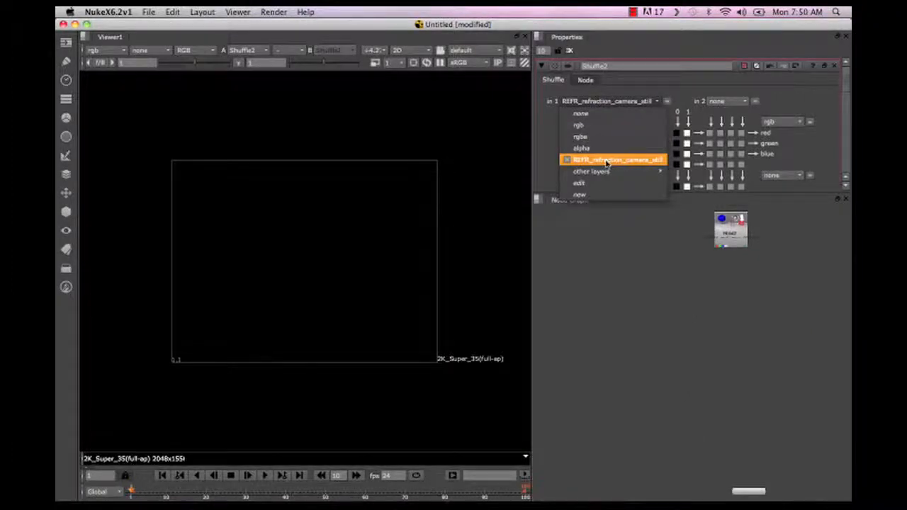
pyautogui.moveTo(638, 171)
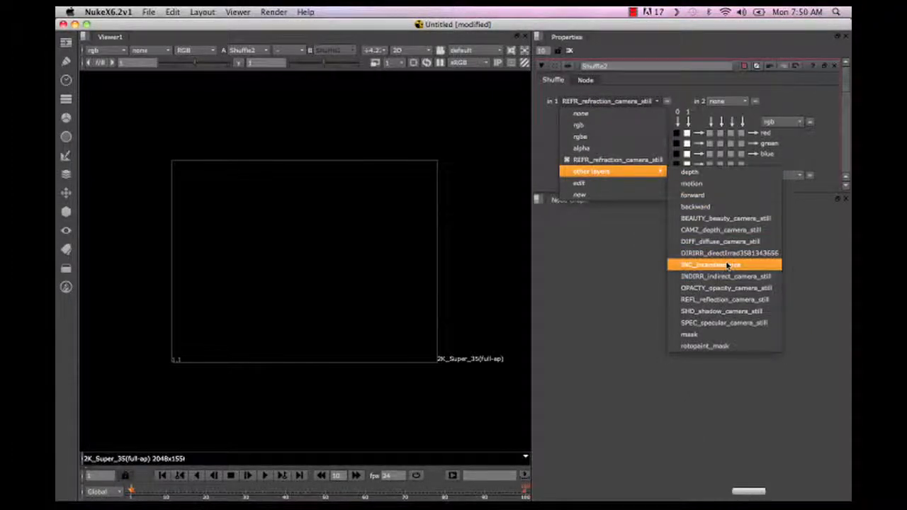
pyautogui.click(737, 300)
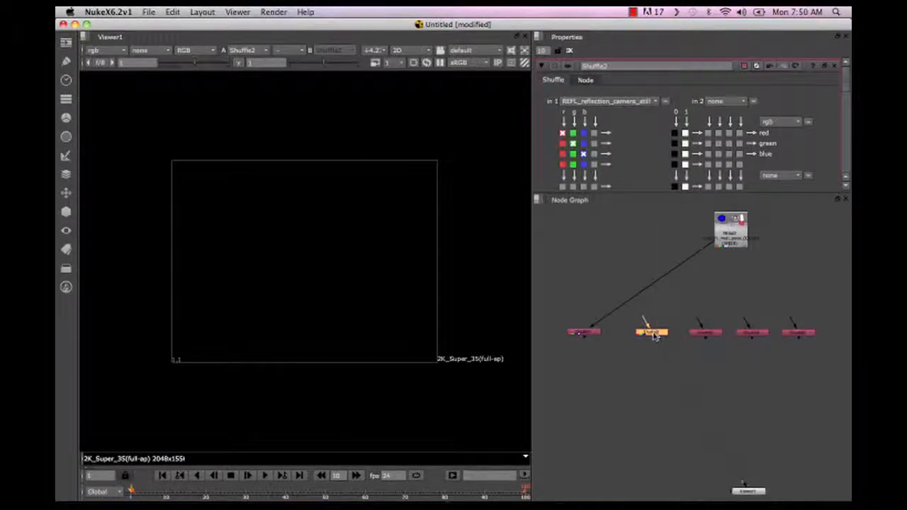
pyautogui.moveTo(641, 322); pyautogui.dragTo(725, 237)
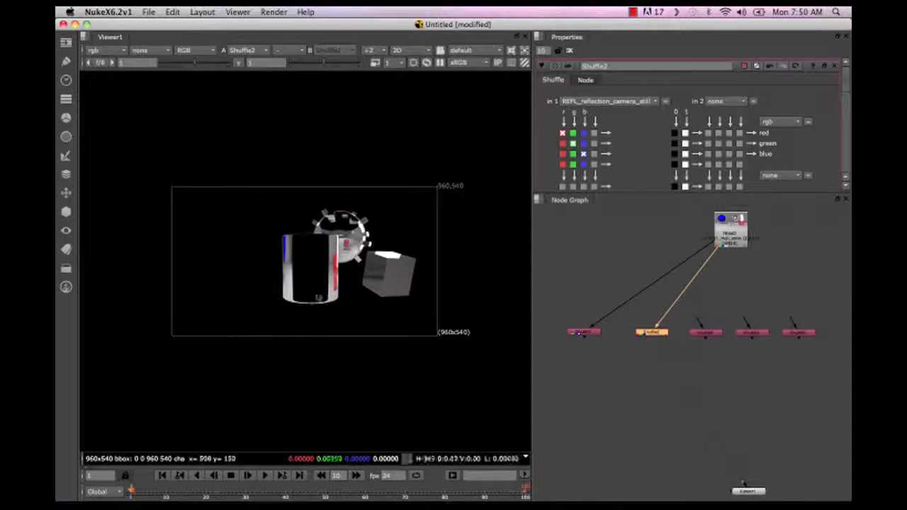
# Show the diffuse Shuffle node in the viewer and add a Merge node below the row of Shuffle nodes
pyautogui.click(585, 333)
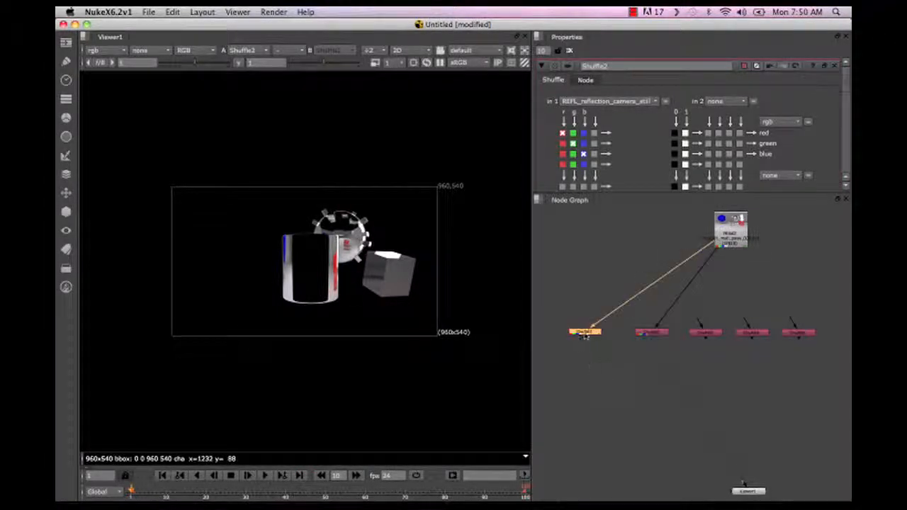
pyautogui.press('1')
pyautogui.click(569, 488)
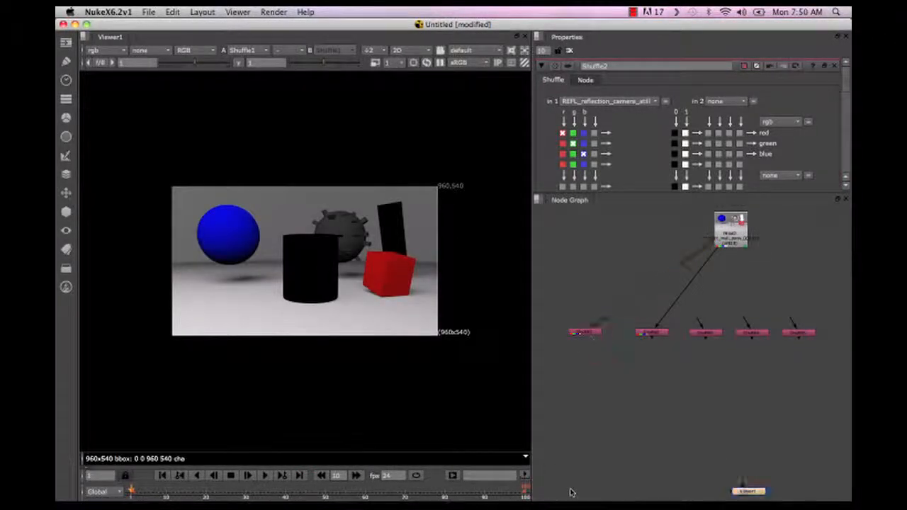
pyautogui.press('Tab')
pyautogui.write('m')
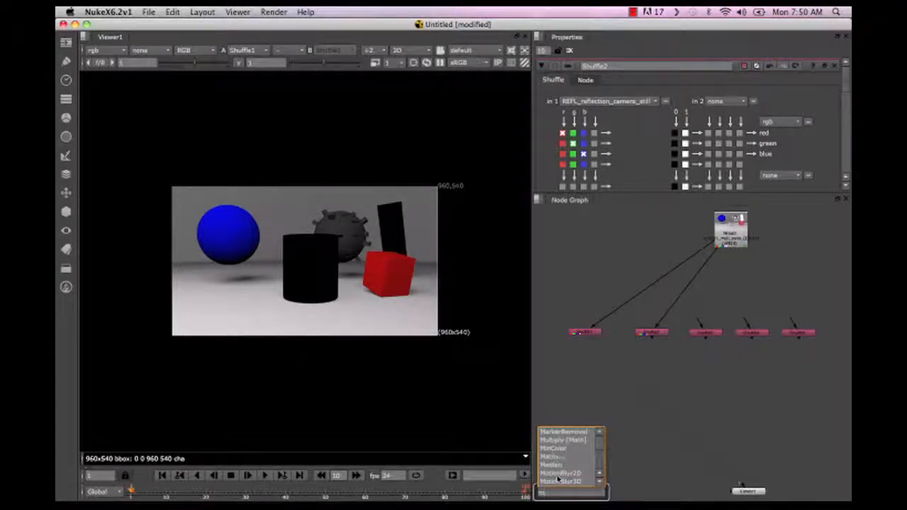
pyautogui.write('e')
pyautogui.click(567, 458)
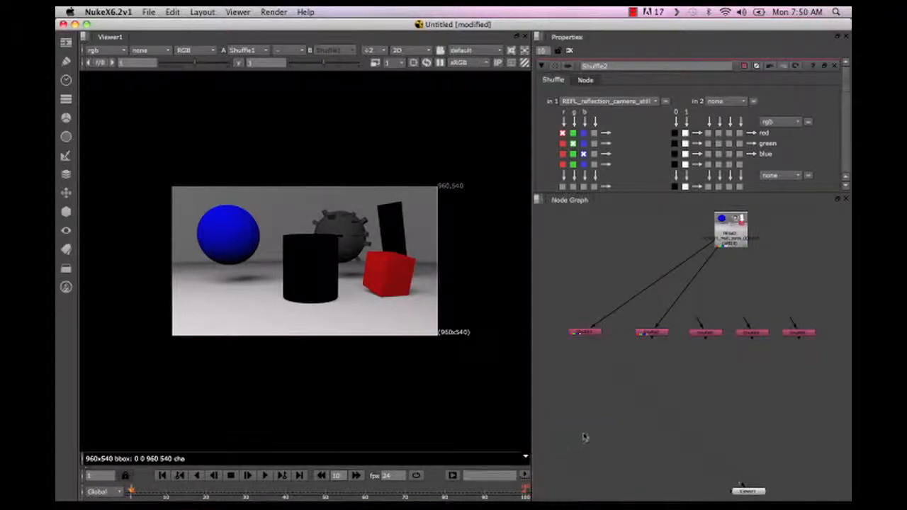
pyautogui.moveTo(571, 489); pyautogui.dragTo(561, 407)
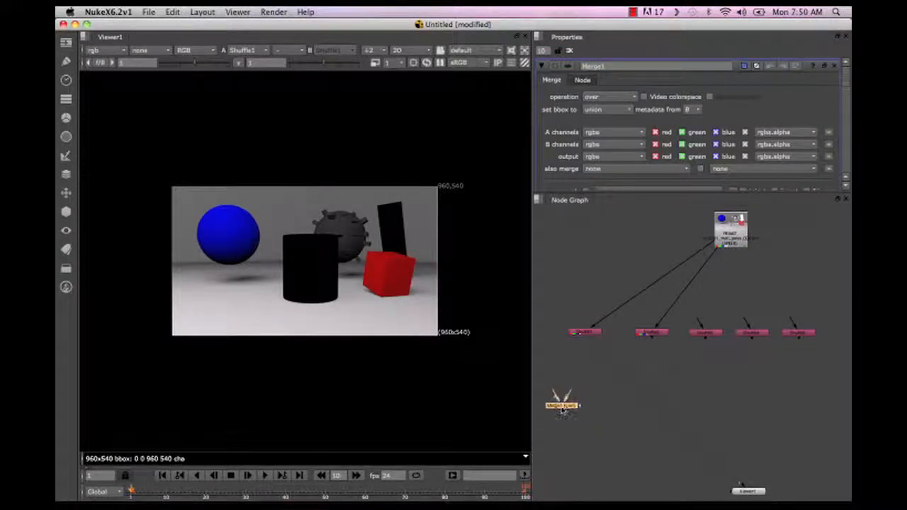
# Make five copies of the Merge node and leave them unconnected below the original
pyautogui.click(581, 463)
pyautogui.click(562, 408)
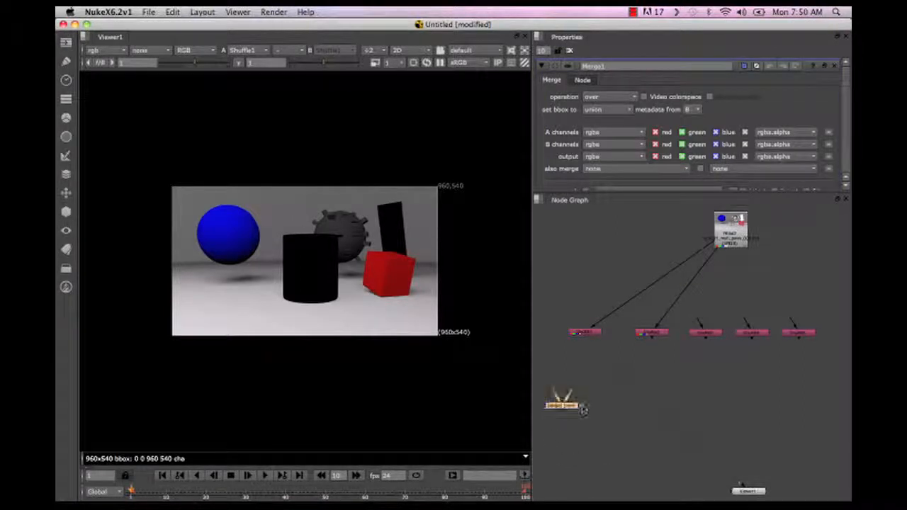
pyautogui.click(585, 423)
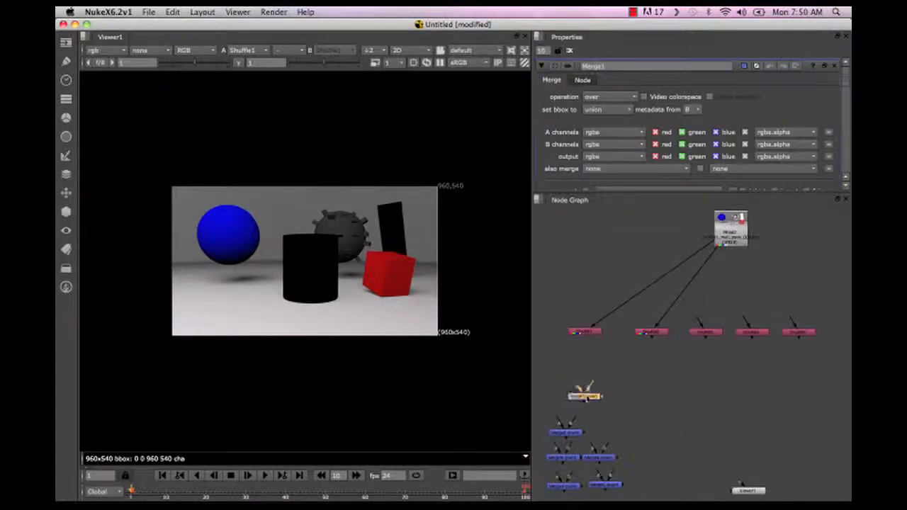
# Combine the diffuse and reflection Shuffle nodes through Merge1 with the plus operation, showing Merge1 in the viewer
pyautogui.moveTo(587, 398); pyautogui.dragTo(657, 333)
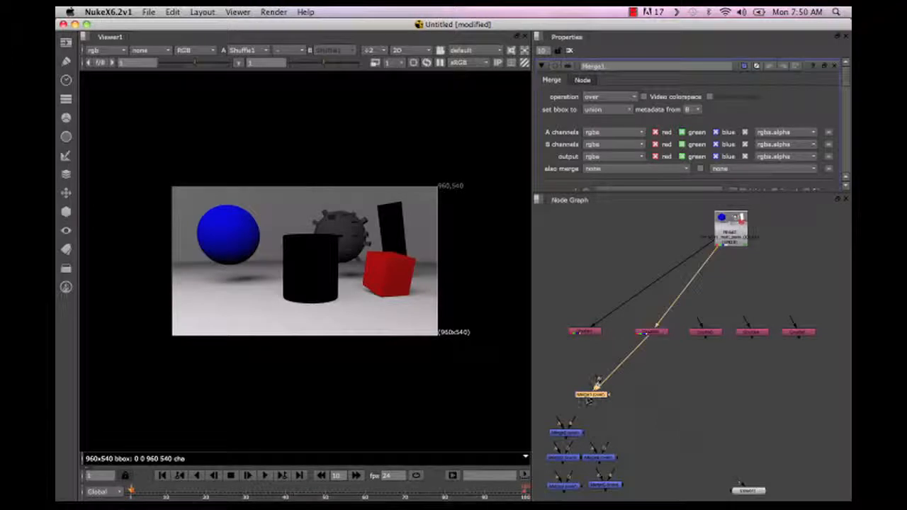
pyautogui.moveTo(597, 388); pyautogui.dragTo(584, 332)
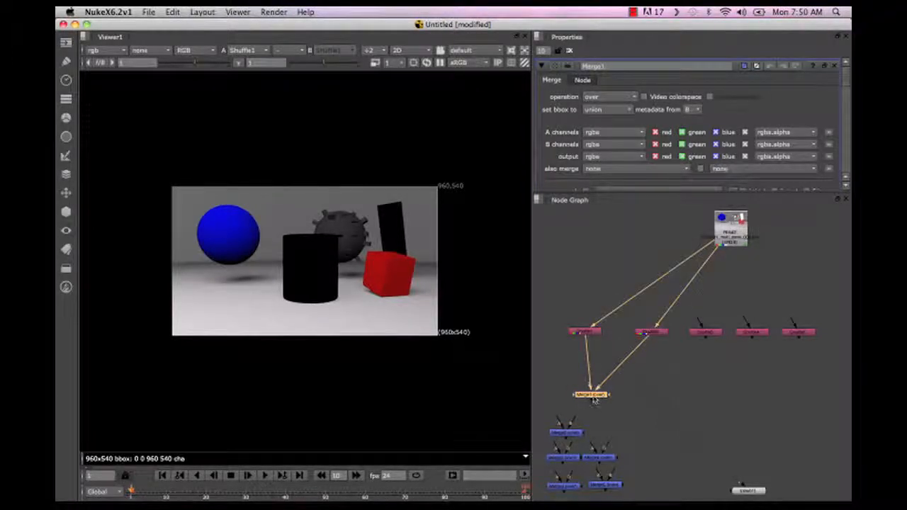
pyautogui.press('1')
pyautogui.moveTo(596, 401); pyautogui.dragTo(625, 376)
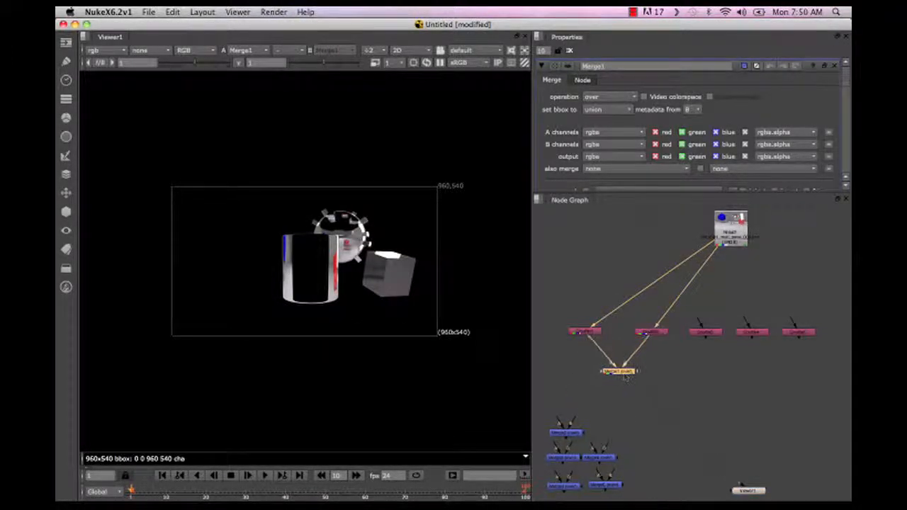
pyautogui.click(598, 97)
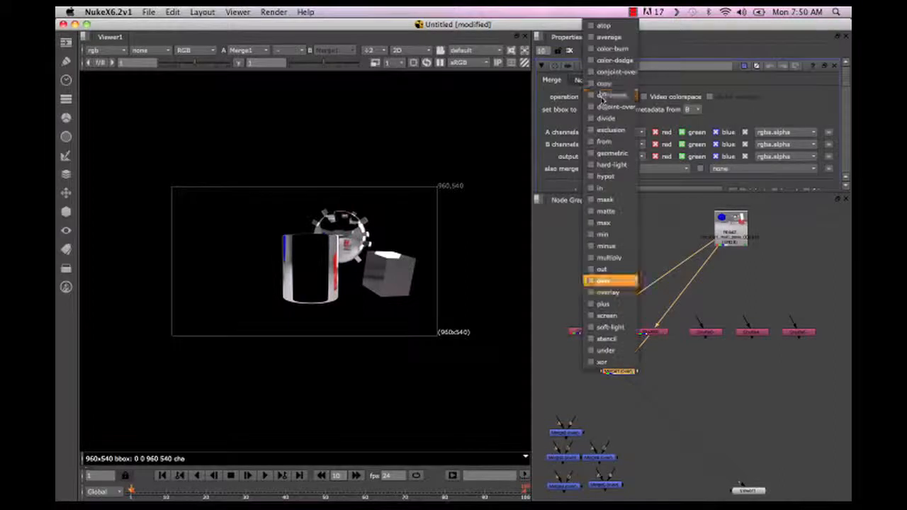
pyautogui.click(613, 303)
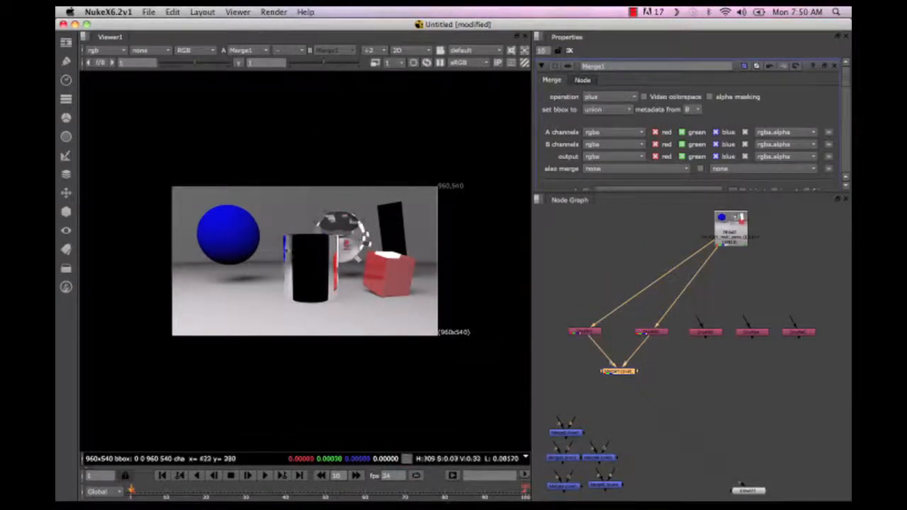
# Connect Shuffle3 to Read2 and set its in 1 layer to REFR_refraction_camera_still
pyautogui.doubleClick(706, 333)
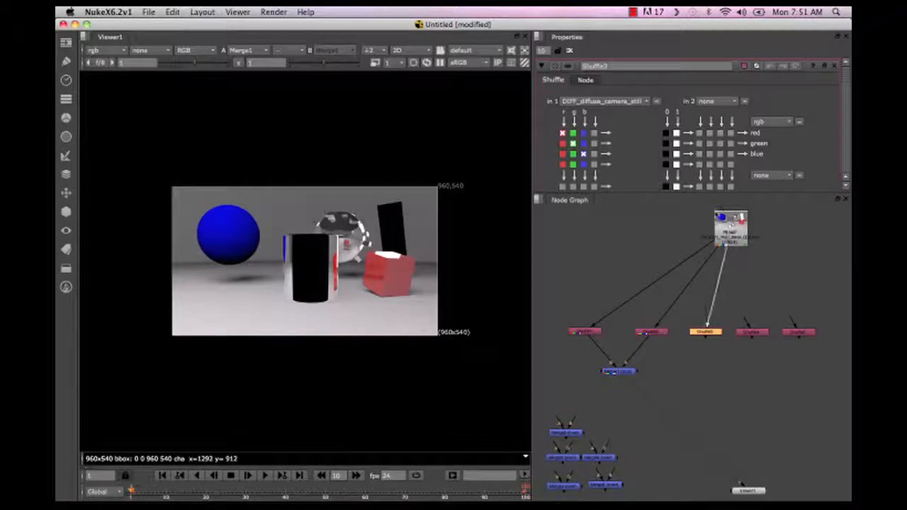
pyautogui.click(605, 101)
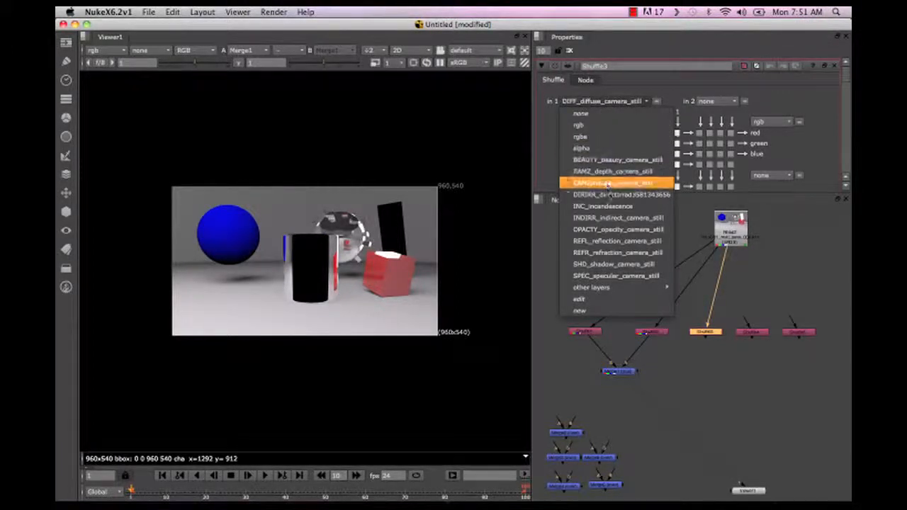
pyautogui.click(625, 253)
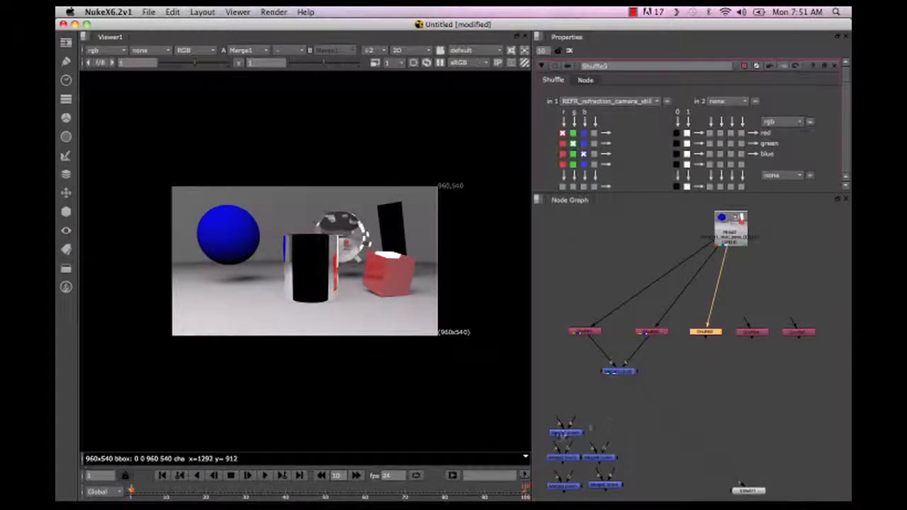
# Combine Shuffle3 with Merge1 through Merge2 using the plus operation, and show Merge2 in the viewer
pyautogui.moveTo(559, 431); pyautogui.dragTo(705, 332)
pyautogui.moveTo(686, 386); pyautogui.dragTo(628, 377)
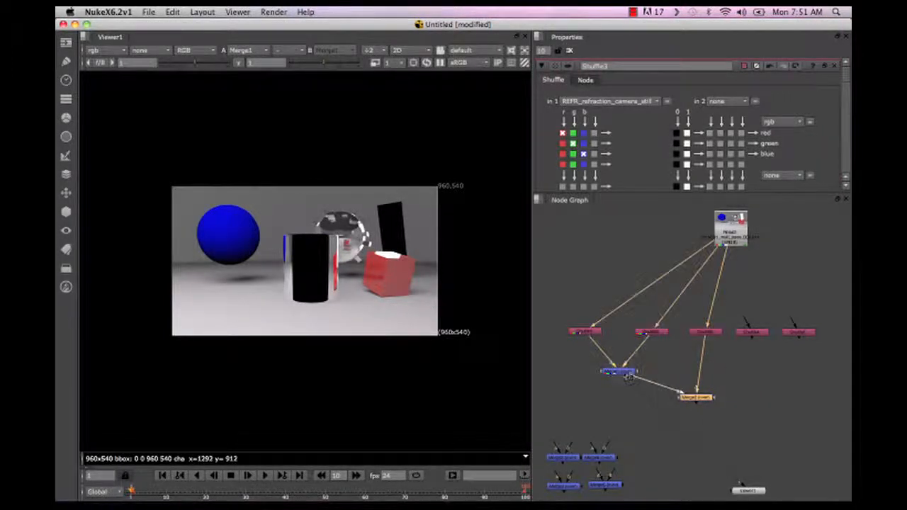
pyautogui.click(705, 331)
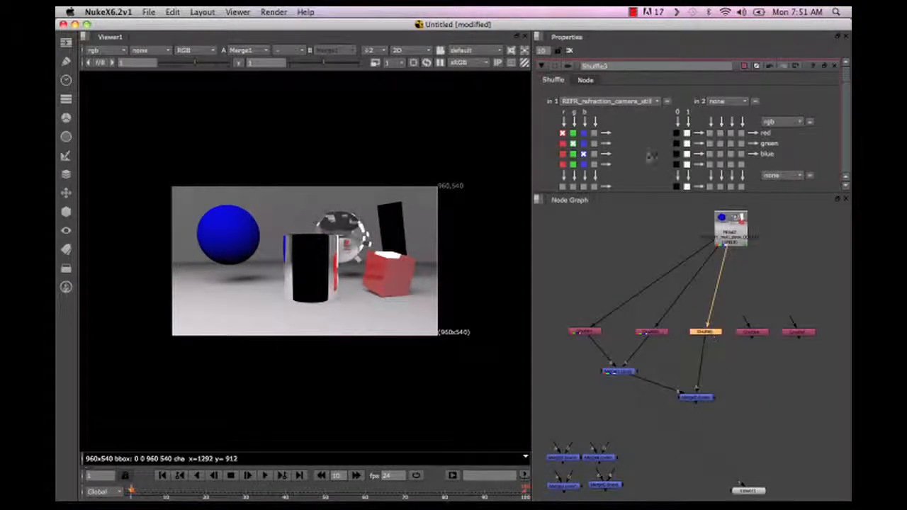
pyautogui.click(696, 398)
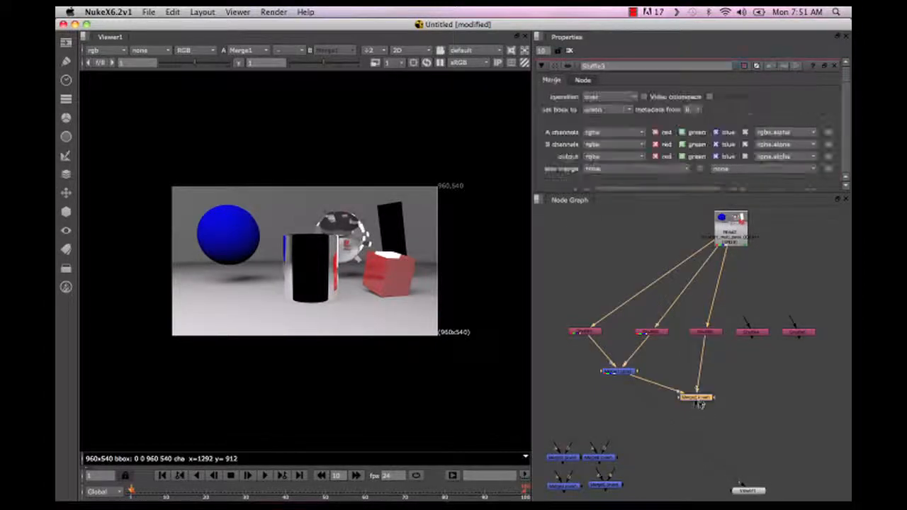
pyautogui.click(602, 97)
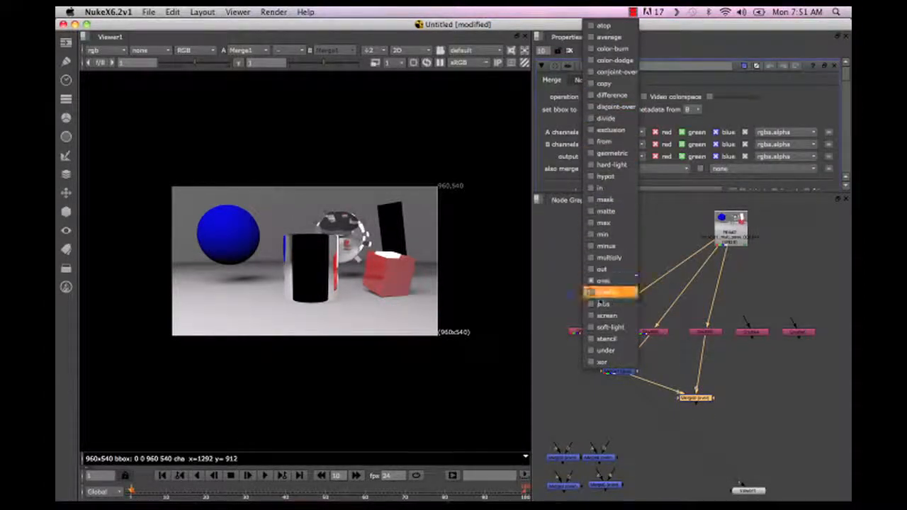
pyautogui.click(590, 304)
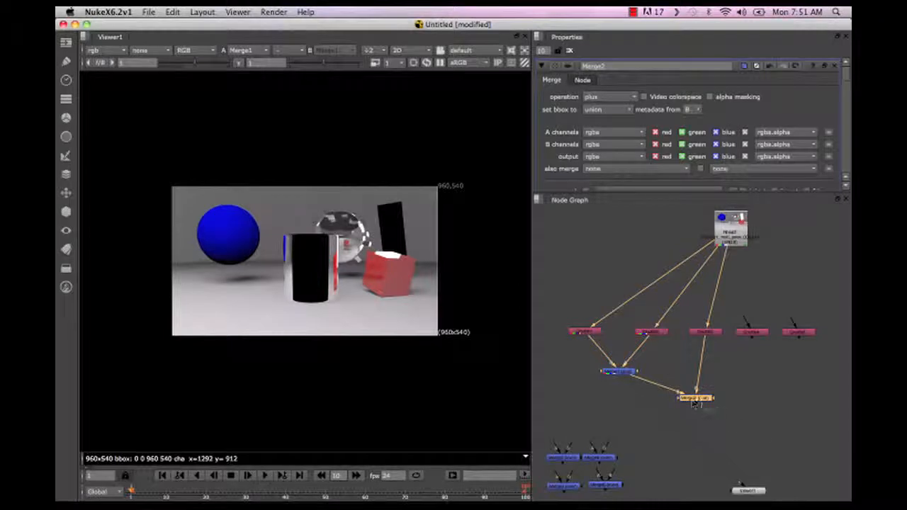
pyautogui.press('1')
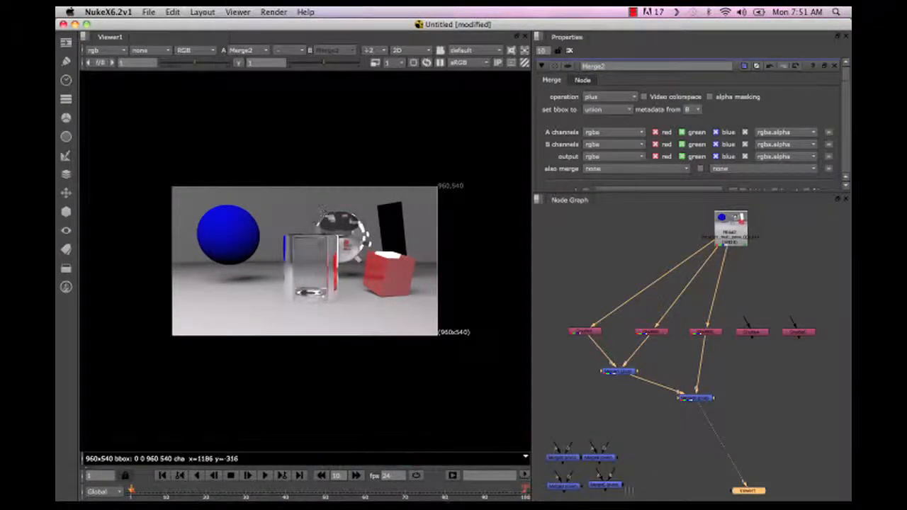
# Connect Shuffle4 to Read2 and set its in 1 layer to SPEC_specular_camera_still
pyautogui.click(754, 338)
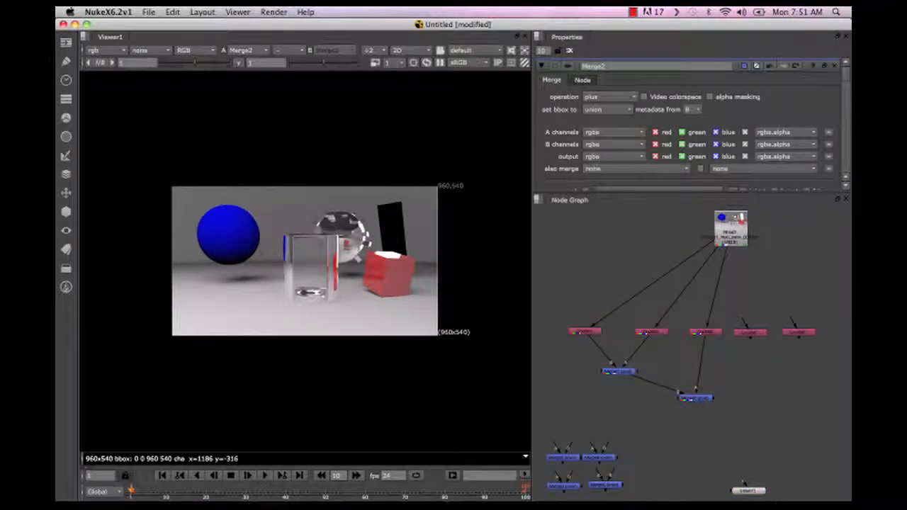
pyautogui.click(753, 334)
pyautogui.doubleClick(751, 335)
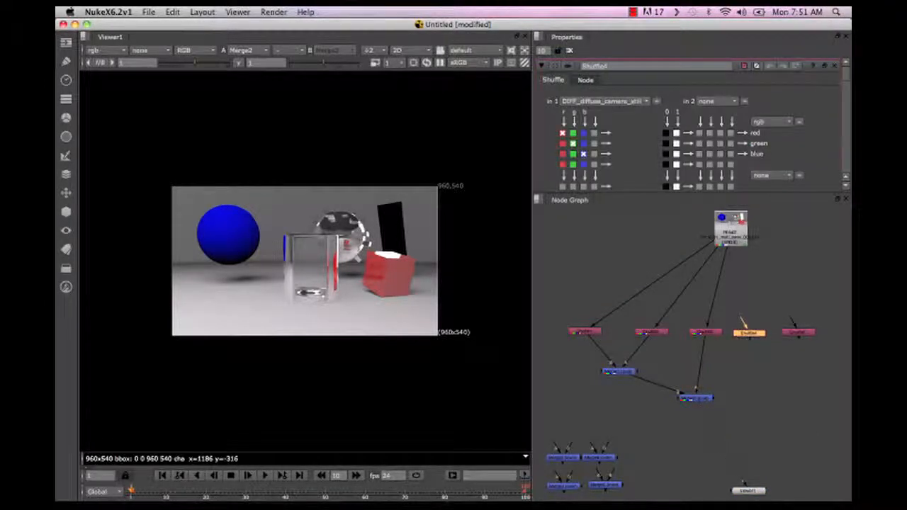
pyautogui.moveTo(743, 287); pyautogui.dragTo(717, 233)
pyautogui.click(631, 101)
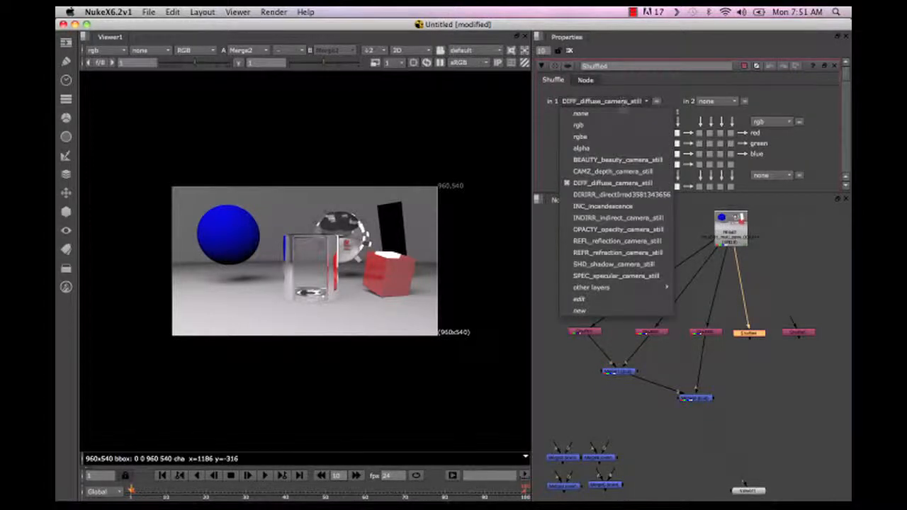
pyautogui.click(627, 276)
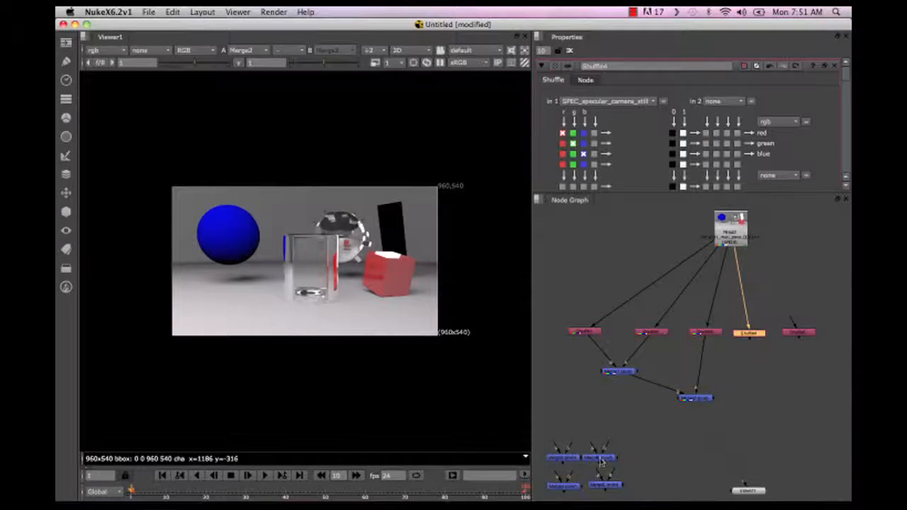
# Combine Shuffle4 with Merge2 through Merge6 using the plus operation, and show Merge6 in the viewer
pyautogui.press('m')
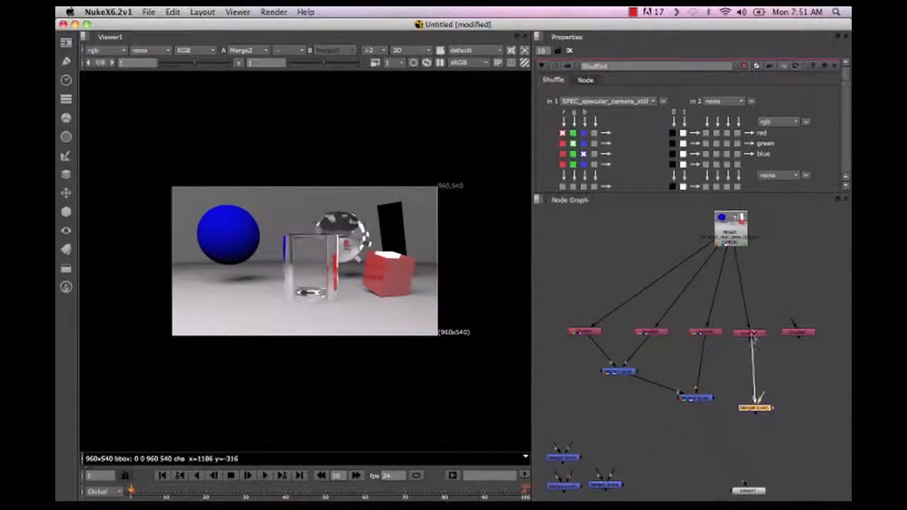
pyautogui.moveTo(755, 336); pyautogui.dragTo(754, 334)
pyautogui.moveTo(740, 413); pyautogui.dragTo(694, 398)
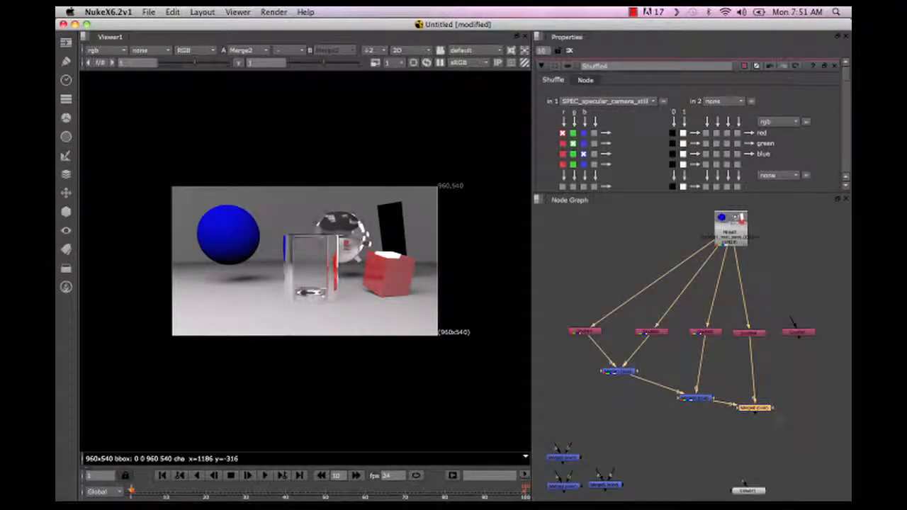
pyautogui.doubleClick(755, 408)
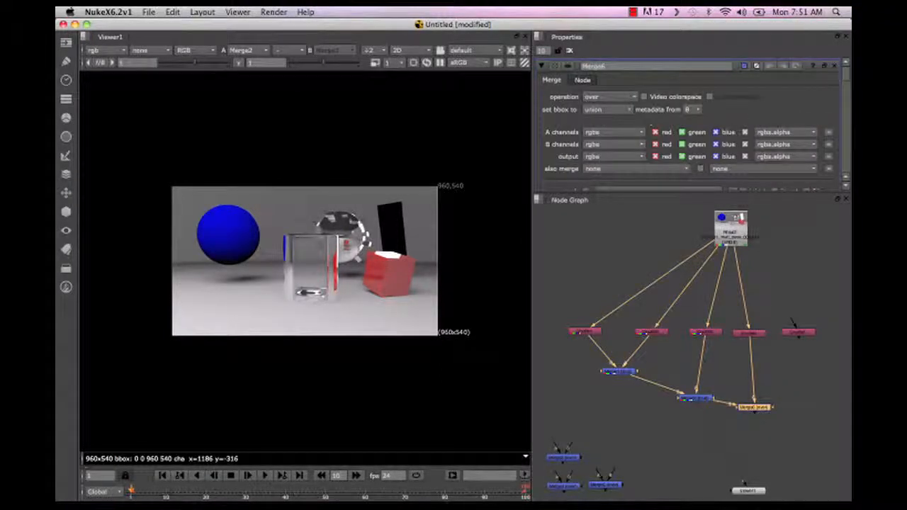
pyautogui.click(610, 96)
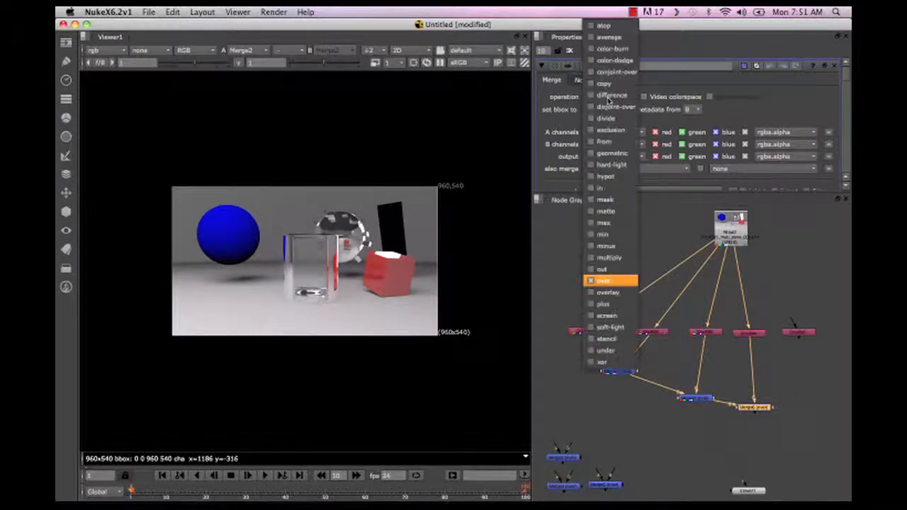
pyautogui.click(603, 304)
pyautogui.press('1')
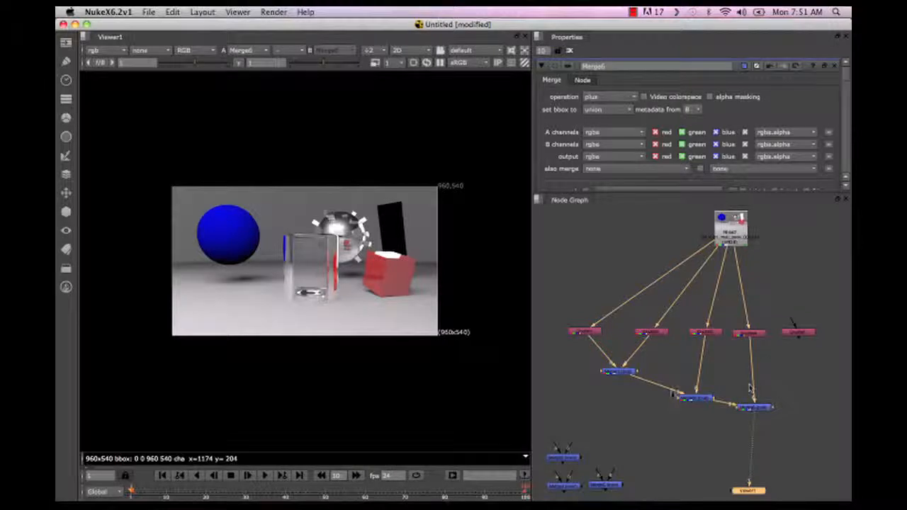
# Compare the image without and with the specular pass by viewing Merge2 and then Merge6
pyautogui.click(693, 399)
pyautogui.press('1')
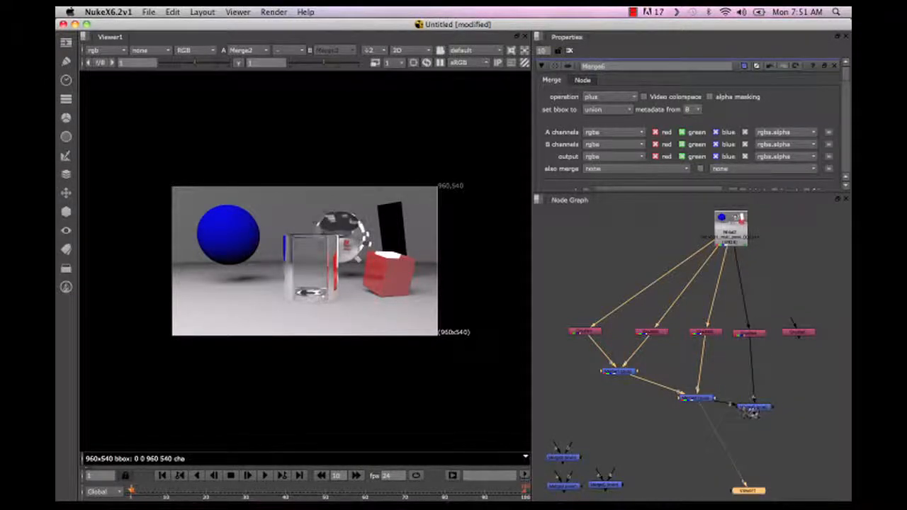
pyautogui.click(743, 410)
pyautogui.press('1')
pyautogui.press('d')
pyautogui.press('d')
pyautogui.press('d')
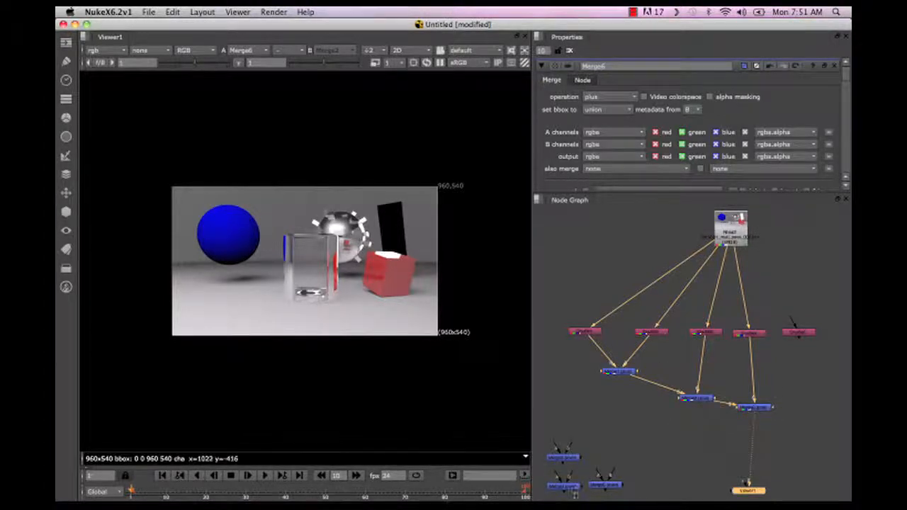
# Connect Shuffle5 to Read2 and join it with Merge6 through one of the spare Merge nodes
pyautogui.moveTo(793, 319); pyautogui.dragTo(730, 224)
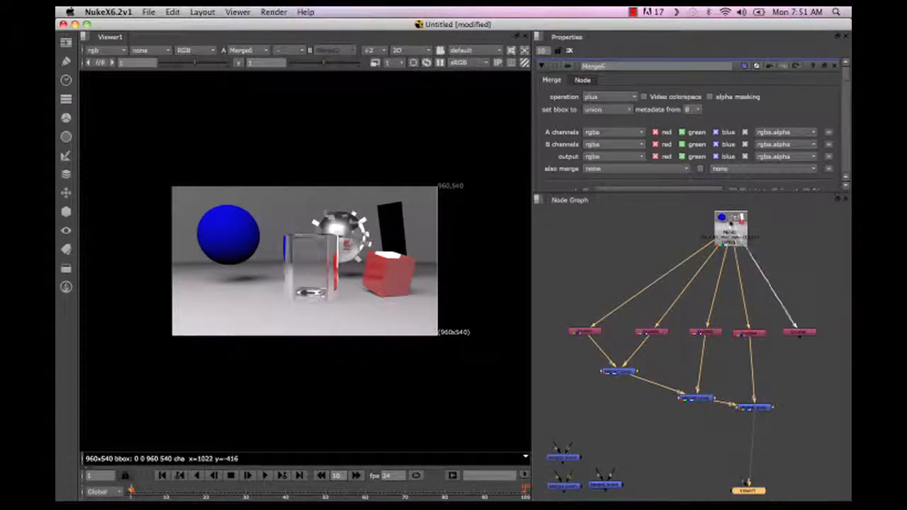
pyautogui.click(799, 332)
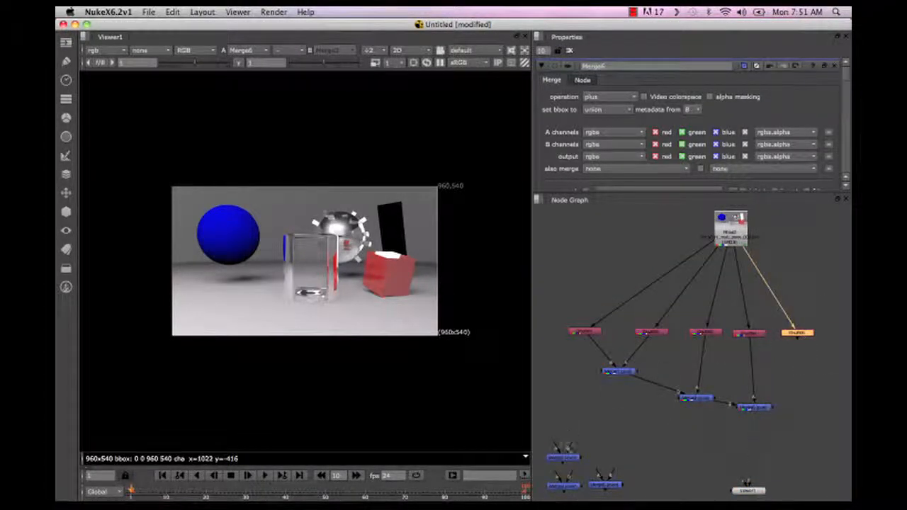
pyautogui.moveTo(565, 456); pyautogui.dragTo(799, 335)
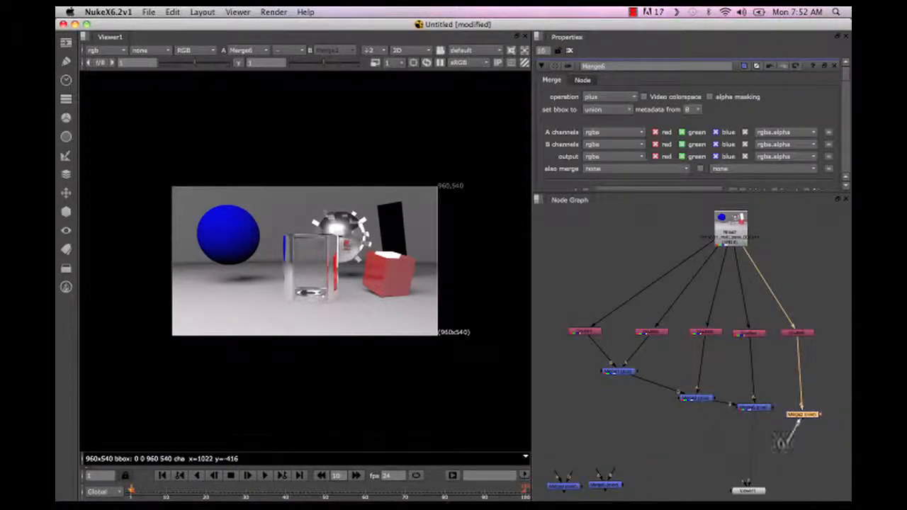
pyautogui.moveTo(807, 411); pyautogui.dragTo(753, 407)
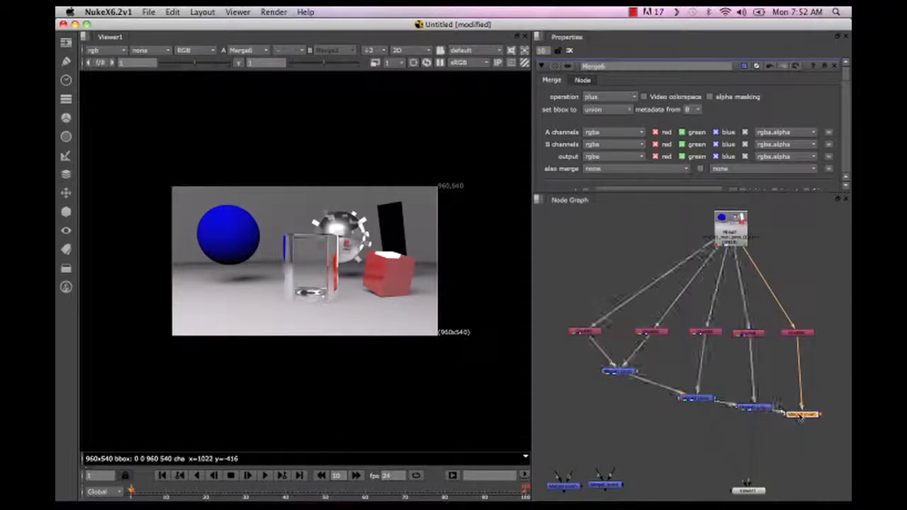
# Set the in 1 layer of Shuffle5 to INC_incandescence
pyautogui.doubleClick(797, 331)
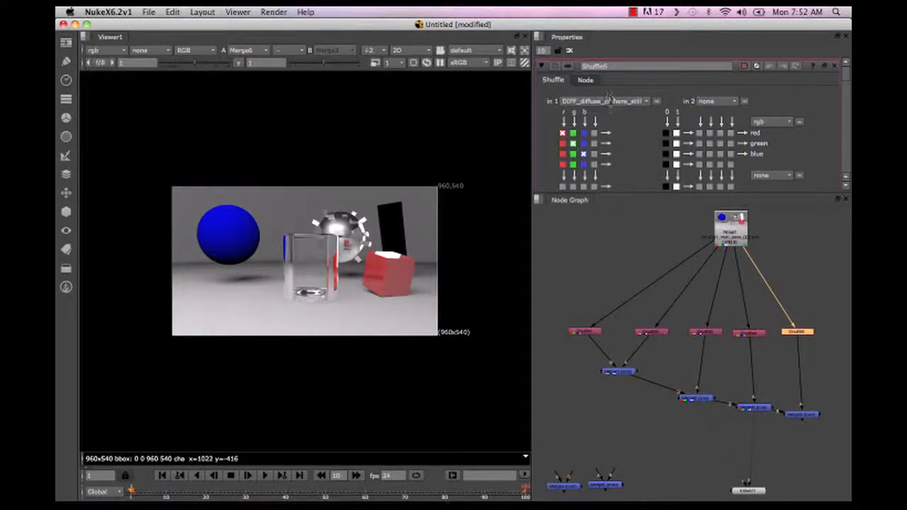
pyautogui.click(608, 100)
pyautogui.click(615, 207)
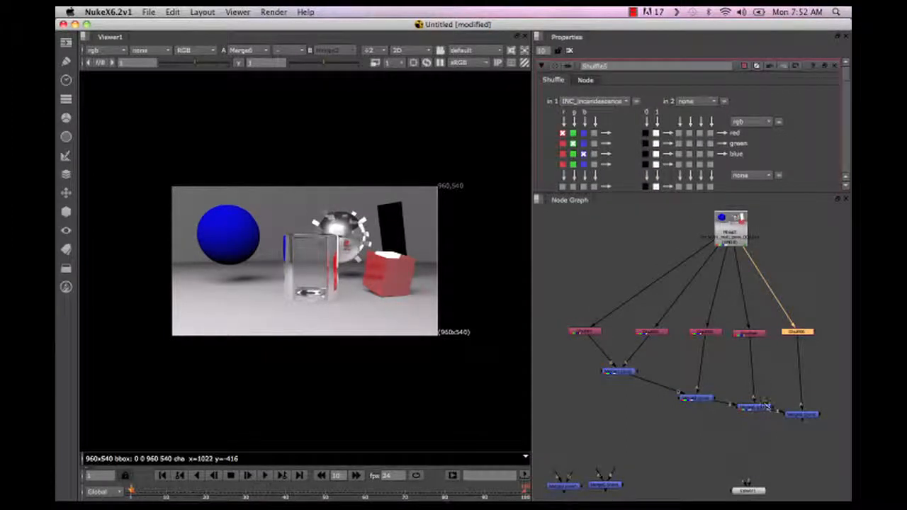
# Set the operation of Merge3, which joins Shuffle5 to the chain, to plus
pyautogui.click(806, 417)
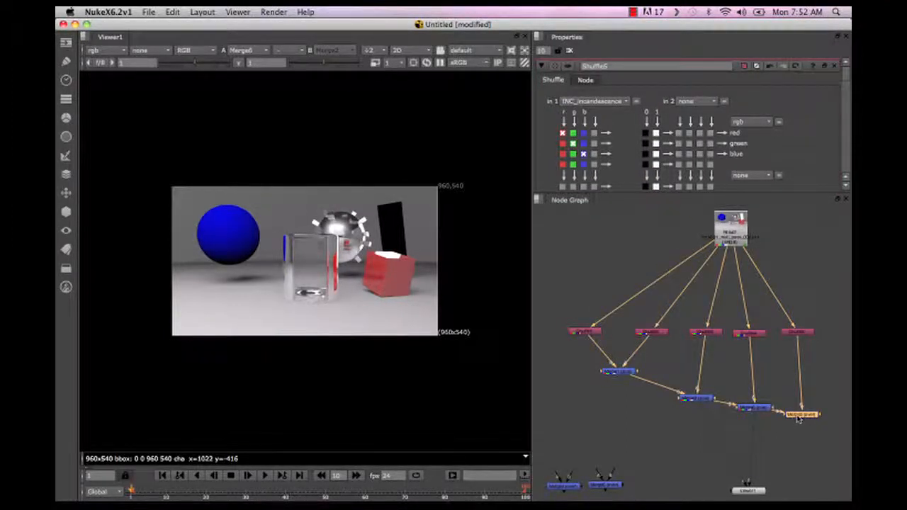
pyautogui.doubleClick(801, 415)
pyautogui.click(603, 97)
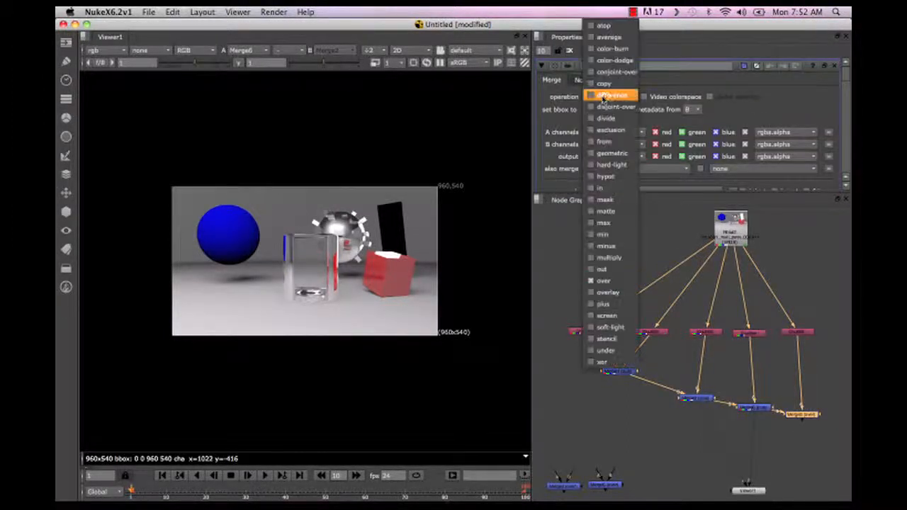
pyautogui.click(623, 304)
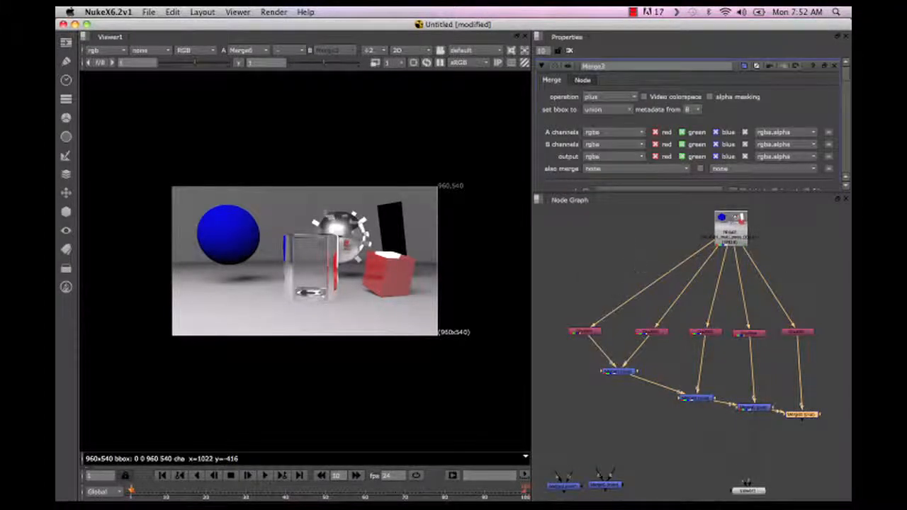
# Place one of the spare Merge nodes beside Merge3 and add a duplicate of Shuffle5 to the graph
pyautogui.moveTo(605, 485); pyautogui.dragTo(833, 452)
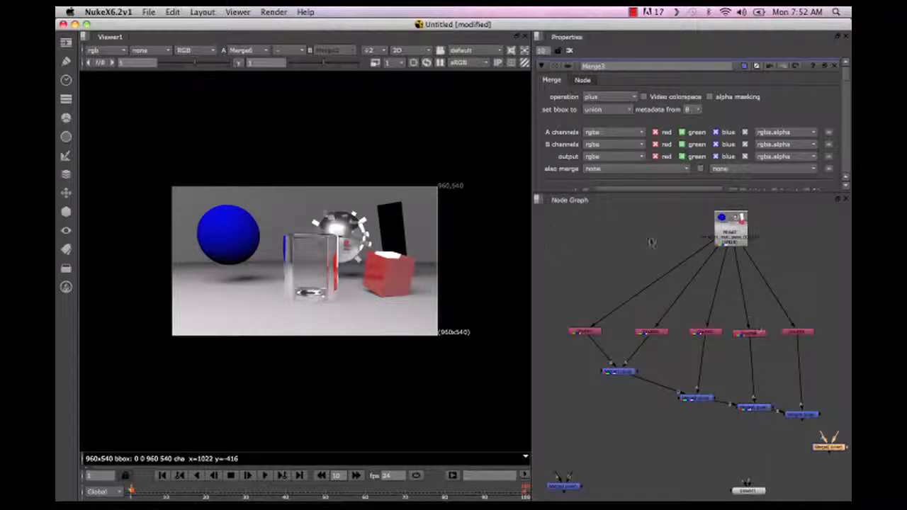
pyautogui.moveTo(826, 451); pyautogui.dragTo(835, 424)
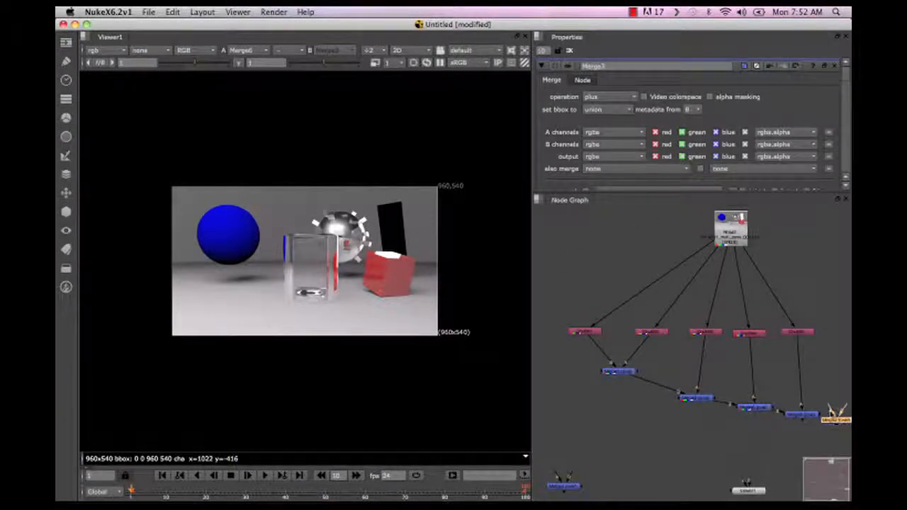
pyautogui.click(786, 333)
pyautogui.click(798, 295)
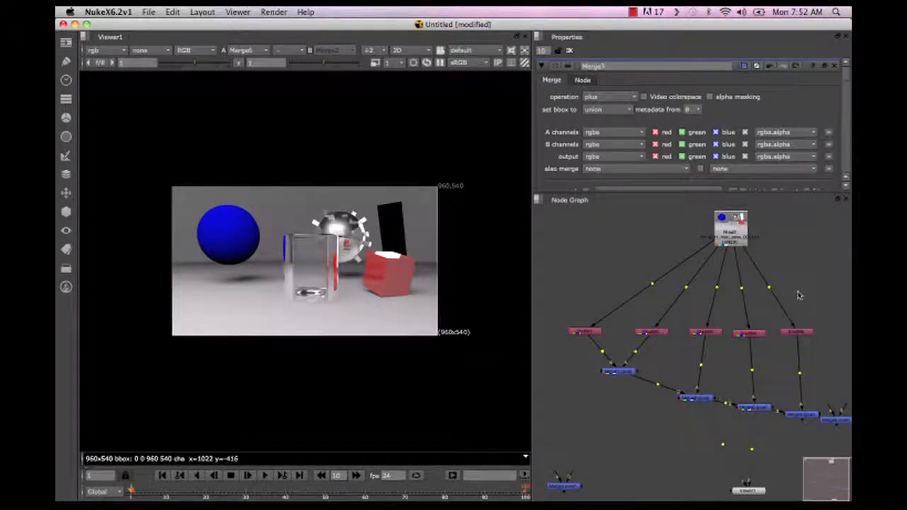
pyautogui.press('super+v')
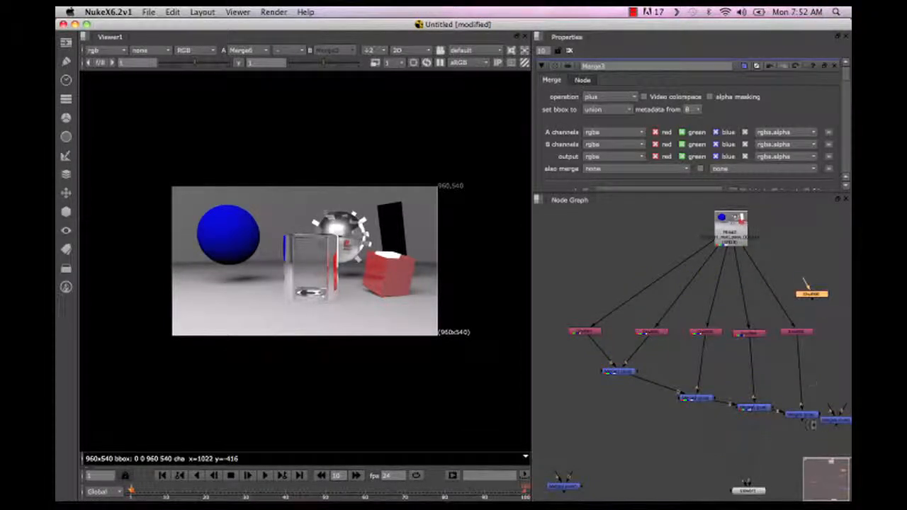
# View the combined result at Merge3 and check which layers Shuffle2 and Shuffle3 extract
pyautogui.click(801, 415)
pyautogui.press('1')
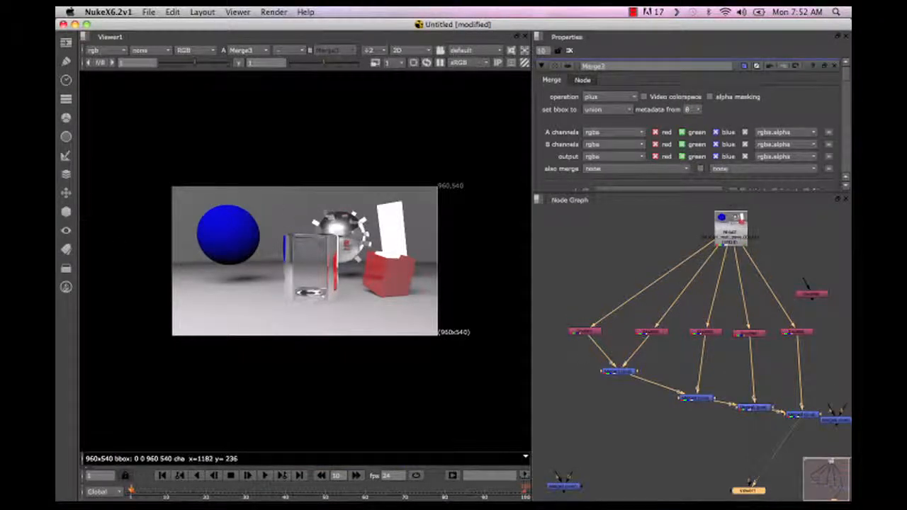
pyautogui.click(647, 333)
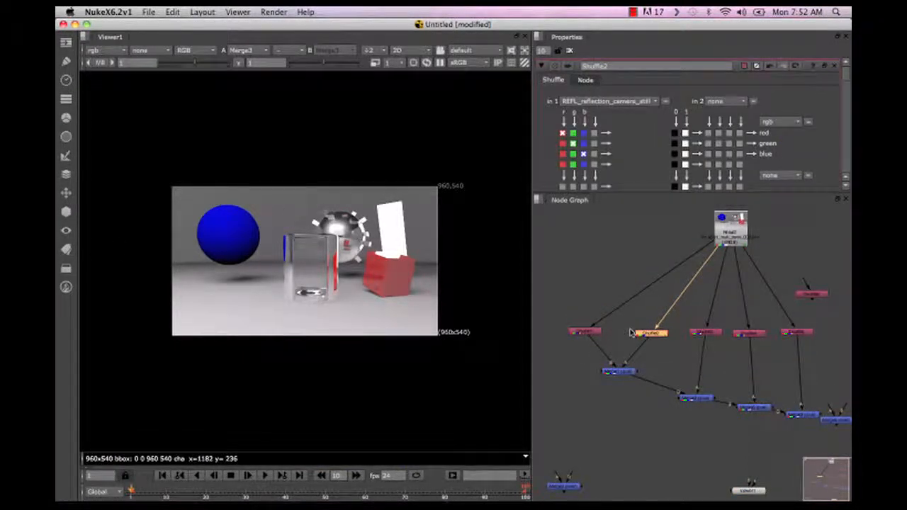
pyautogui.click(704, 332)
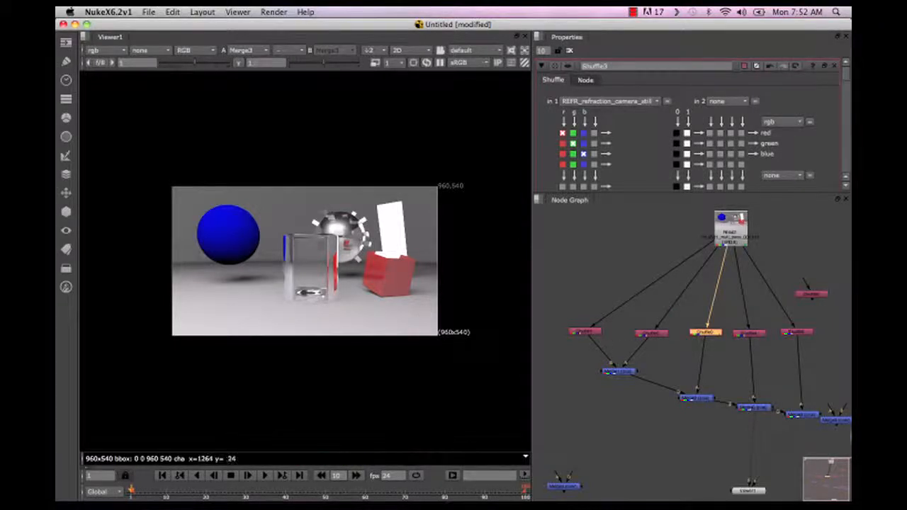
# Connect Shuffle6 to Read2 and join it with Merge3 through the spare Merge5 node placed below it
pyautogui.click(834, 387)
pyautogui.moveTo(814, 301); pyautogui.dragTo(839, 347)
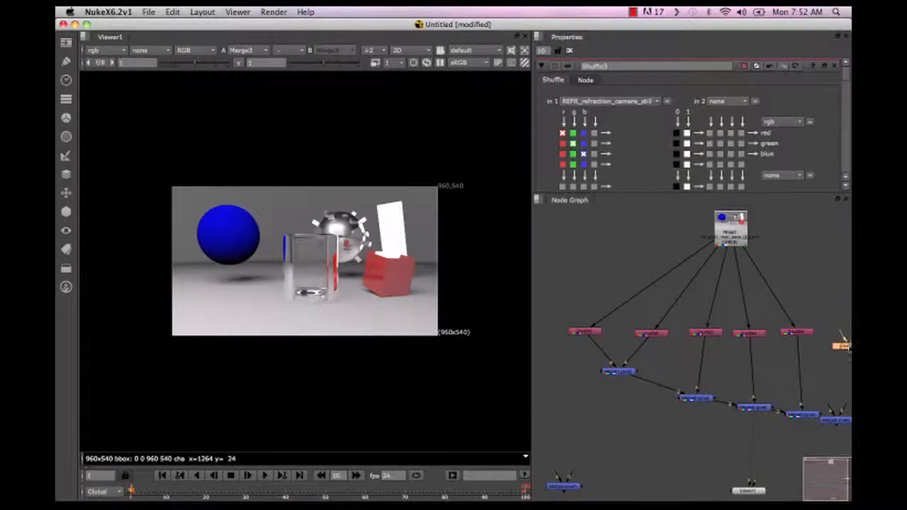
pyautogui.moveTo(834, 412); pyautogui.dragTo(731, 244)
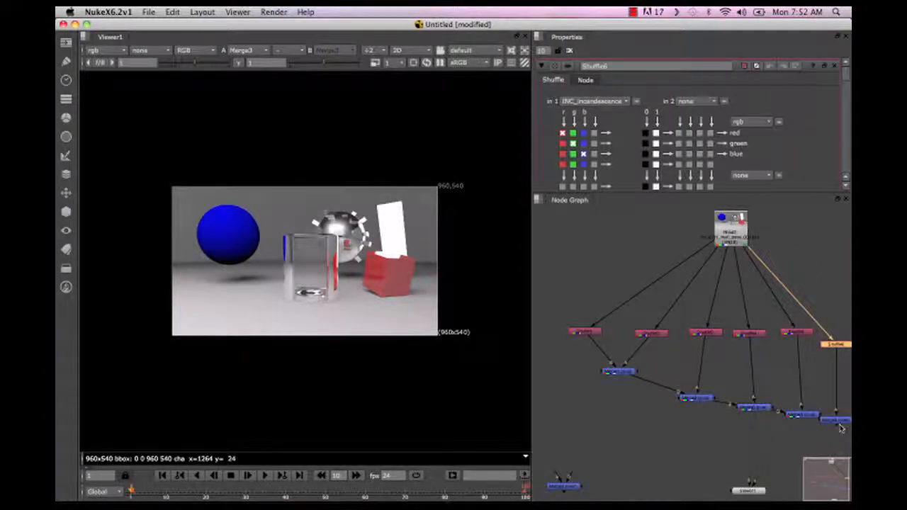
pyautogui.moveTo(841, 428); pyautogui.dragTo(841, 446)
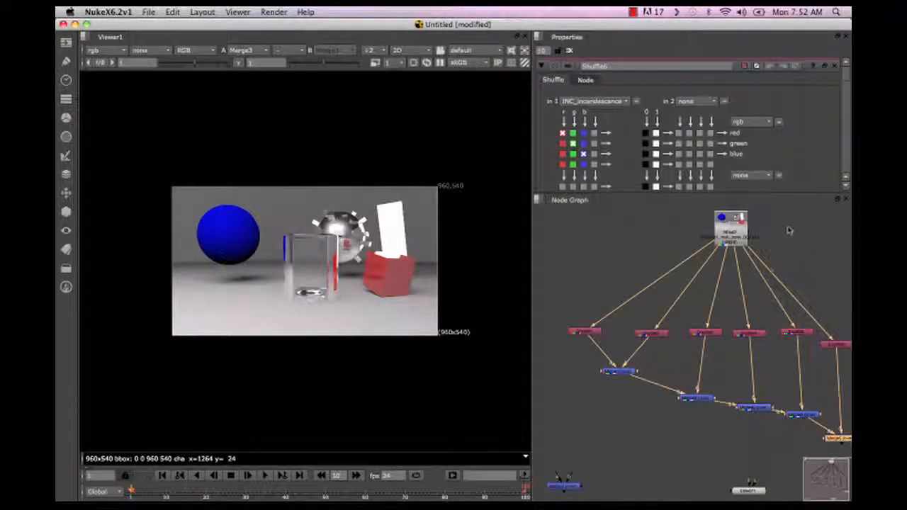
pyautogui.click(791, 248)
pyautogui.moveTo(790, 248); pyautogui.dragTo(773, 248, button='middle')
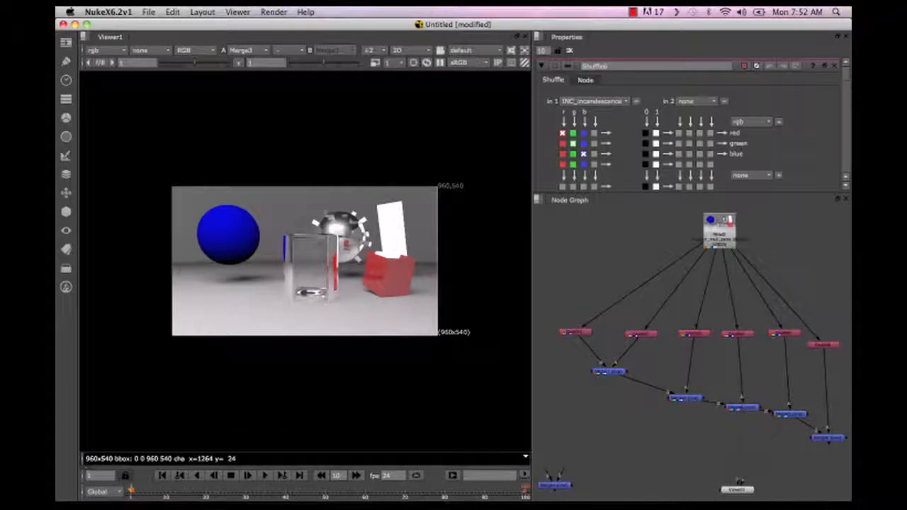
# Set the in 1 layer of Shuffle6 to INDIRR_indirect_camera_still and show Shuffle6 in the viewer
pyautogui.click(835, 345)
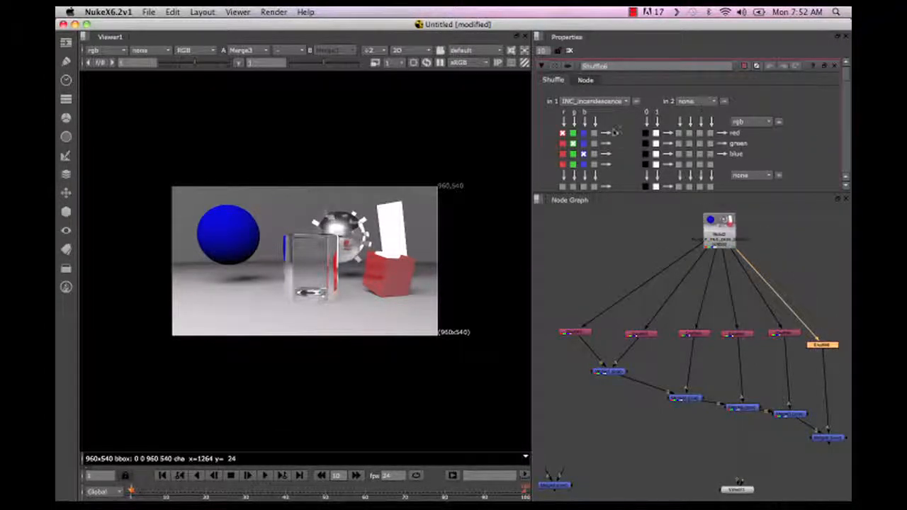
pyautogui.click(608, 101)
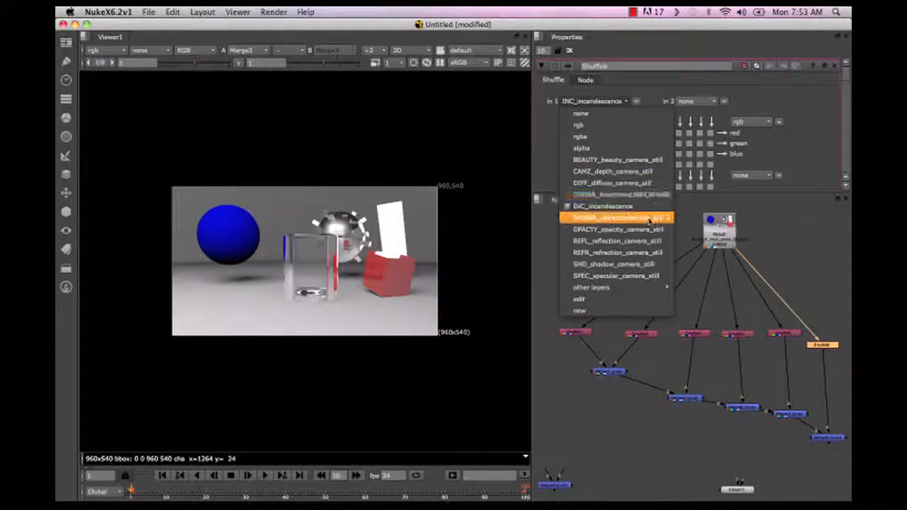
pyautogui.click(618, 217)
pyautogui.press('1')
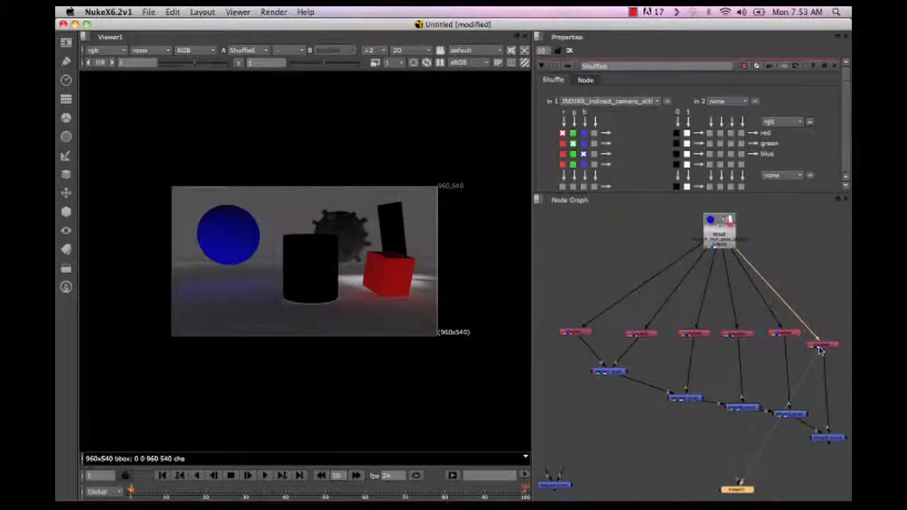
# Show Merge5 in the viewer and set its operation to plus
pyautogui.doubleClick(829, 439)
pyautogui.press('1')
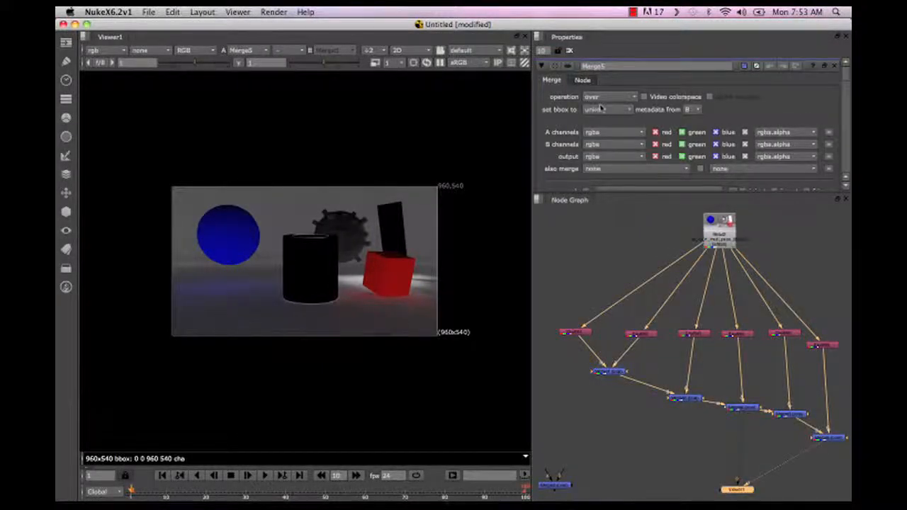
pyautogui.click(602, 97)
pyautogui.click(607, 300)
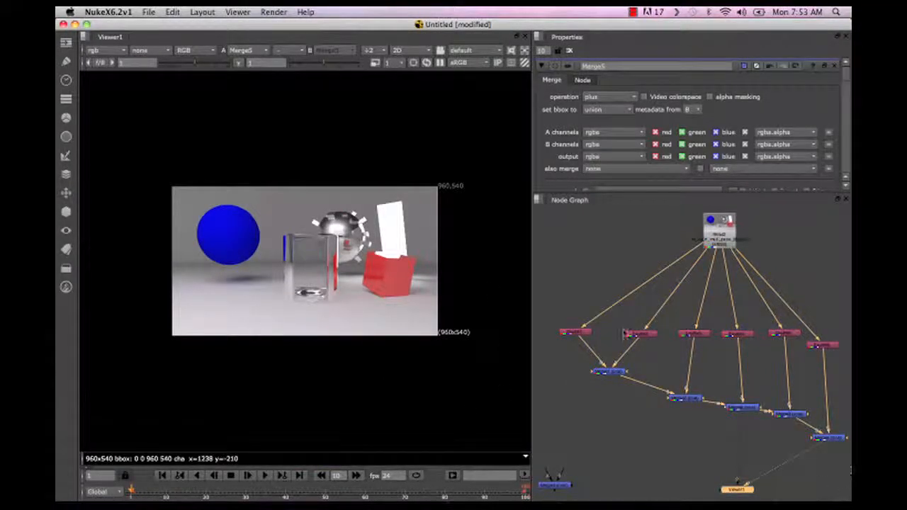
# Compare the image without and with the indirect pass by viewing Merge3 and Merge5 and toggling Merge5 off and on
pyautogui.click(788, 415)
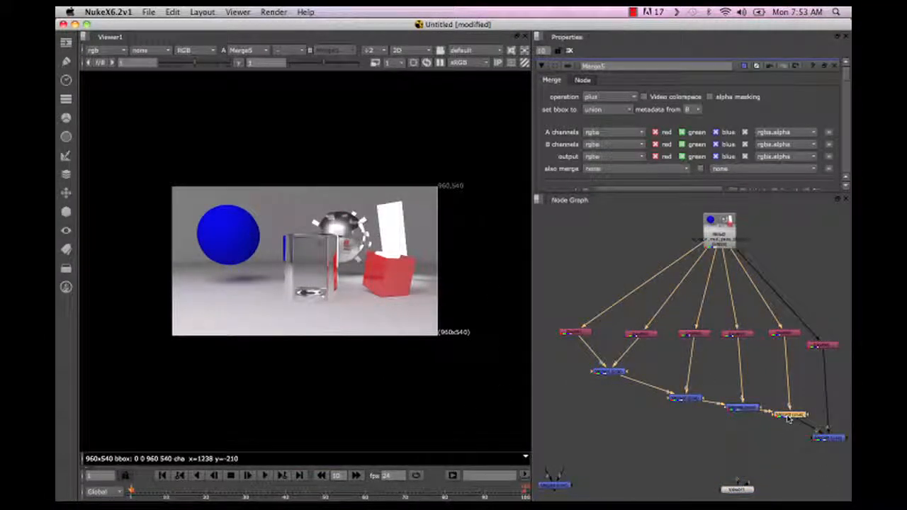
pyautogui.press('1')
pyautogui.click(834, 441)
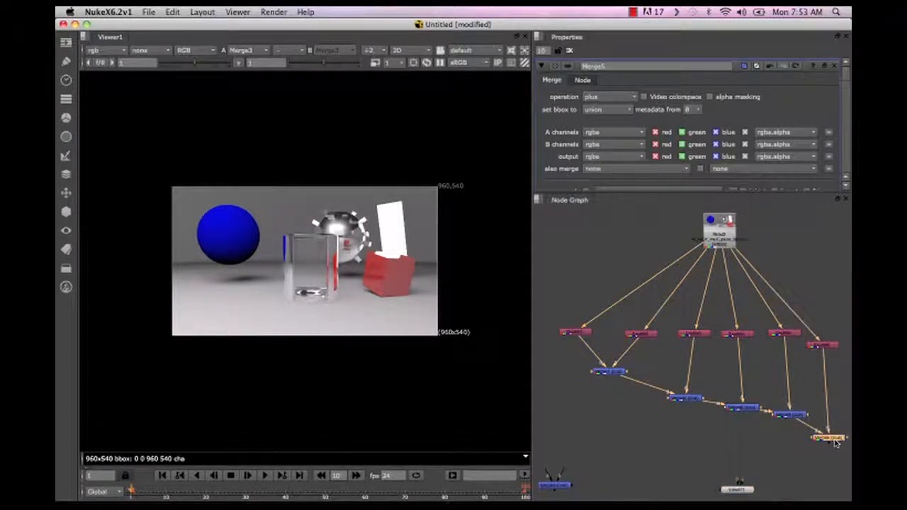
pyautogui.press('1')
pyautogui.press('d')
pyautogui.press('d')
pyautogui.press('d')
pyautogui.press('d')
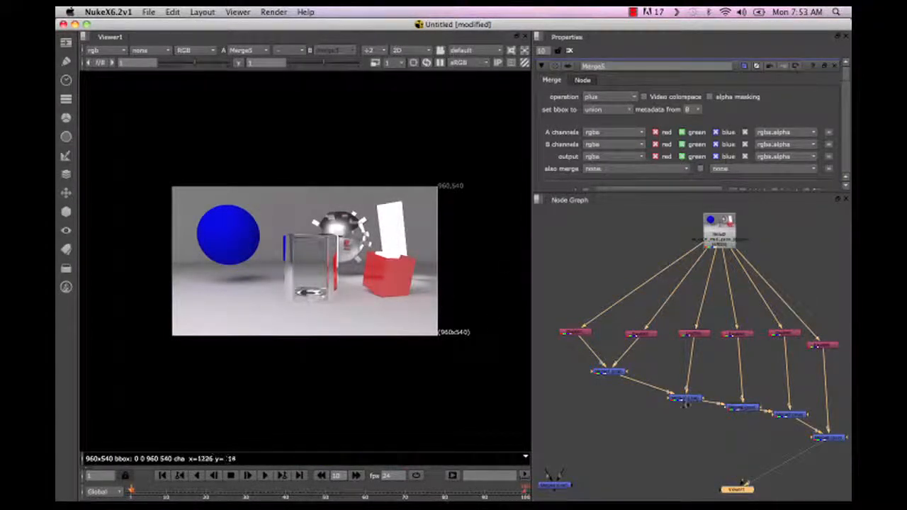
# Move the Viewer node below Merge5 and delete the unused Merge node
pyautogui.moveTo(736, 490); pyautogui.dragTo(797, 472)
pyautogui.moveTo(625, 430); pyautogui.dragTo(621, 402, button='middle')
pyautogui.rightClick(640, 409)
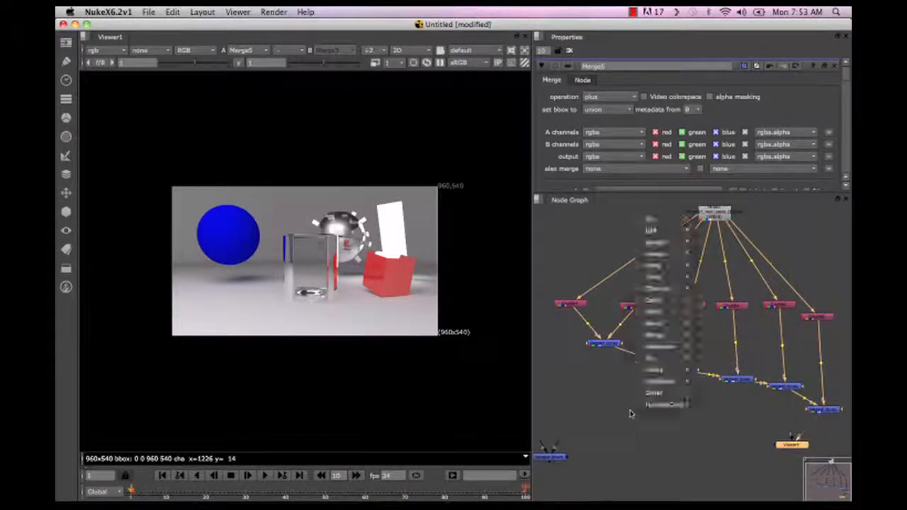
pyautogui.click(613, 414)
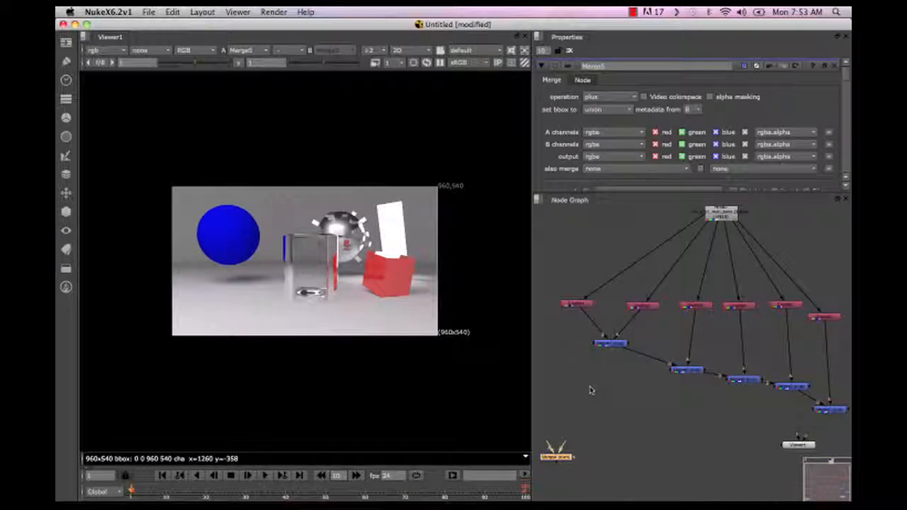
pyautogui.press('Delete')
# Tidy the node graph by aligning the Merge nodes in one row, with the Shuffle nodes and Read2 spaced out above
pyautogui.press('space')
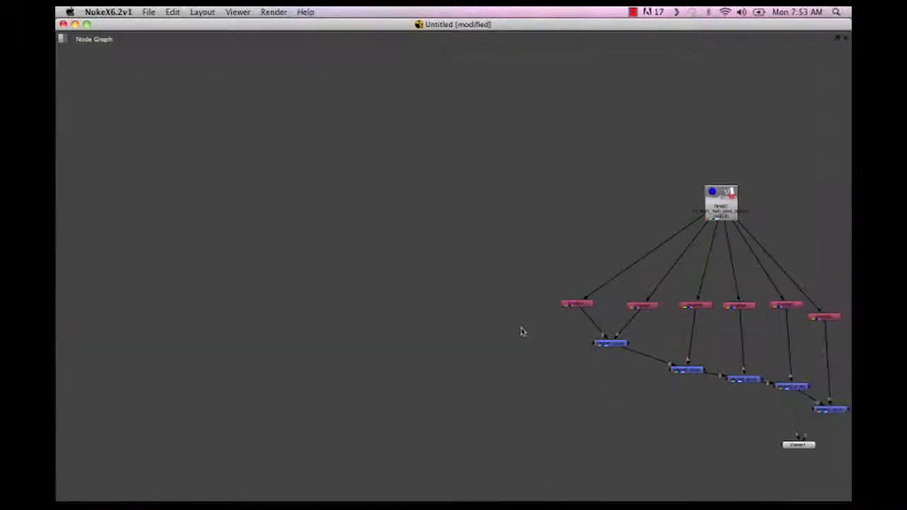
pyautogui.rightClick(532, 178)
pyautogui.click(508, 160)
pyautogui.moveTo(507, 160); pyautogui.dragTo(134, 76, button='middle')
pyautogui.moveTo(462, 231); pyautogui.dragTo(481, 221)
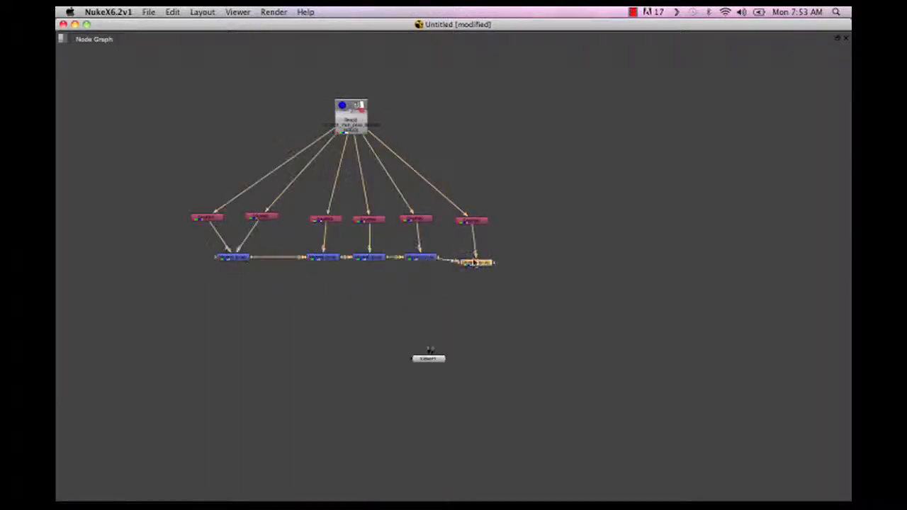
pyautogui.moveTo(479, 262); pyautogui.dragTo(70, 158)
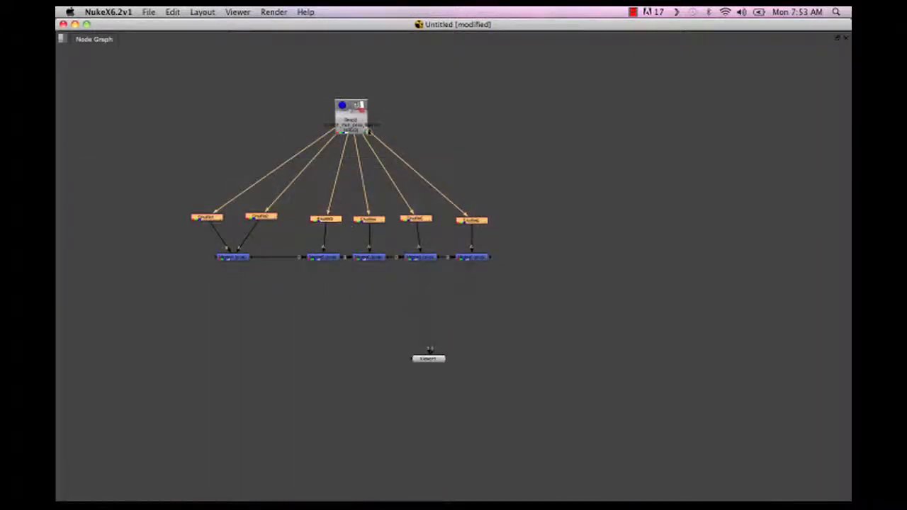
pyautogui.moveTo(358, 222); pyautogui.dragTo(356, 183)
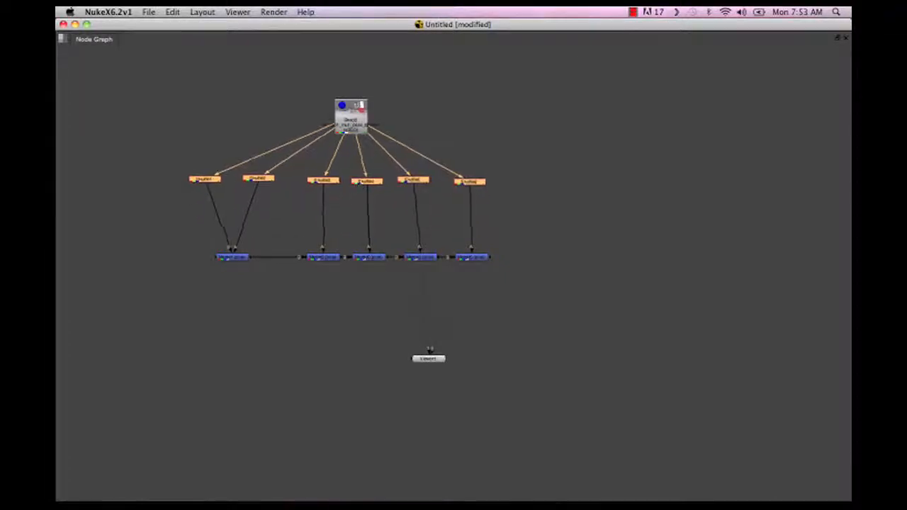
pyautogui.moveTo(352, 117); pyautogui.dragTo(352, 83)
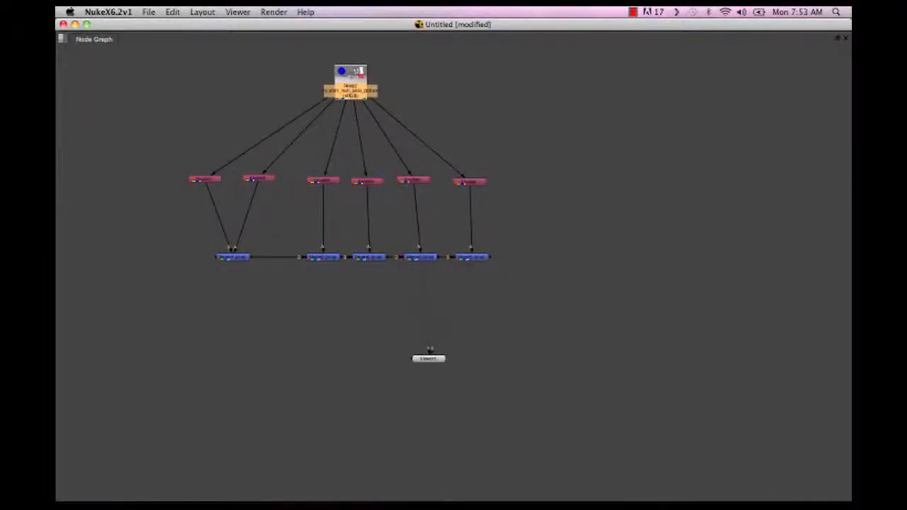
pyautogui.press('space')
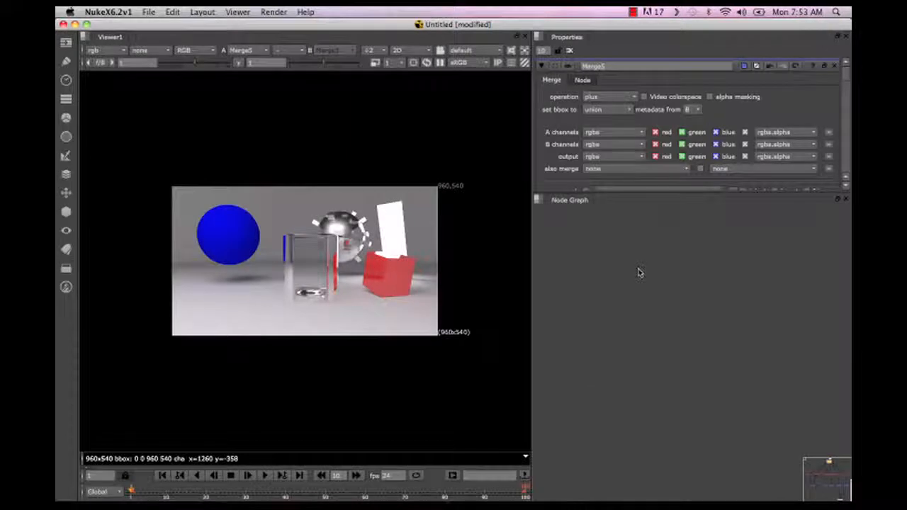
pyautogui.press('f')
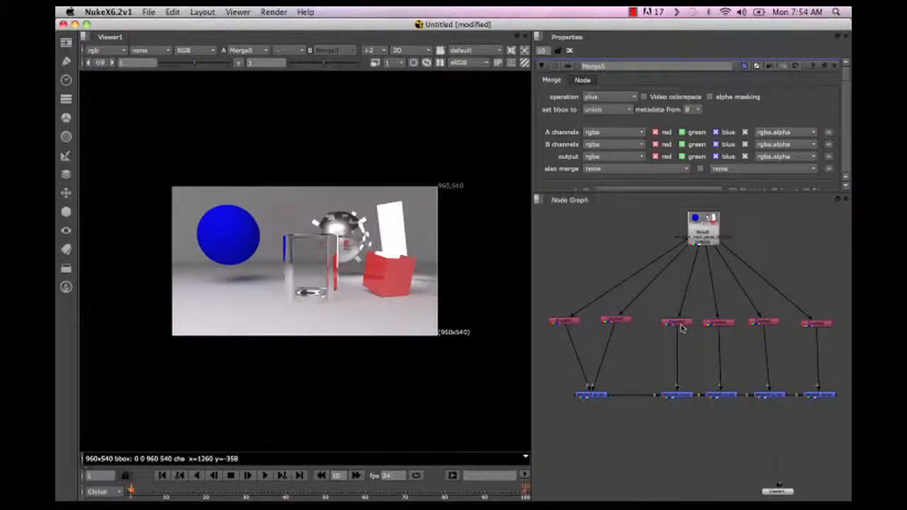
# Insert a Glow node between the specular Shuffle4 and its Merge, and show the Glow in the viewer
pyautogui.click(719, 323)
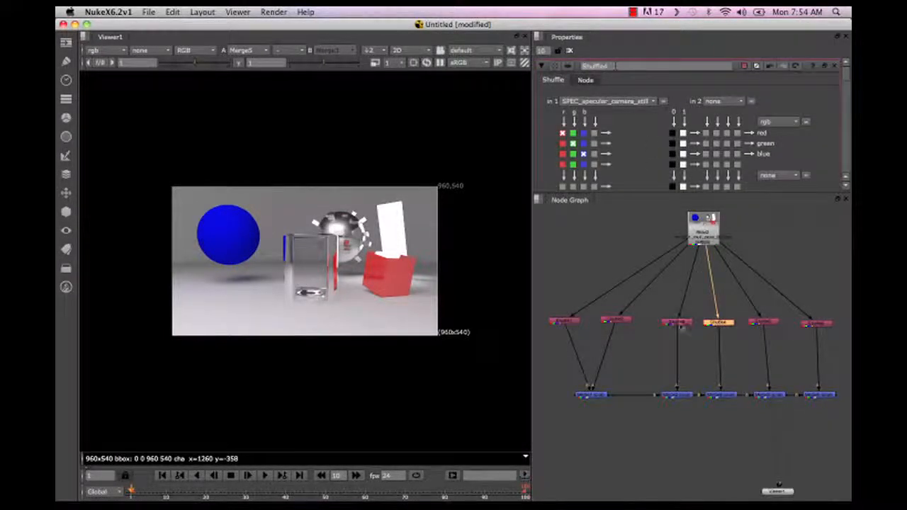
pyautogui.click(66, 287)
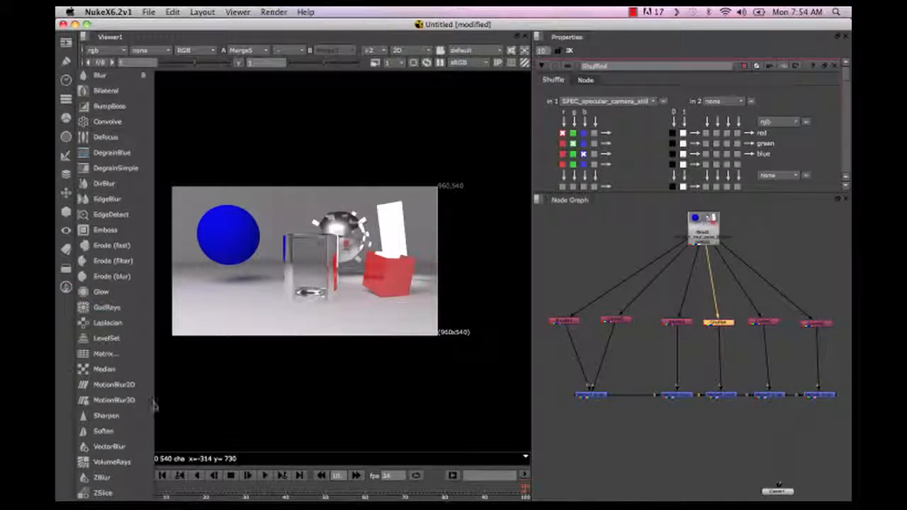
pyautogui.click(101, 292)
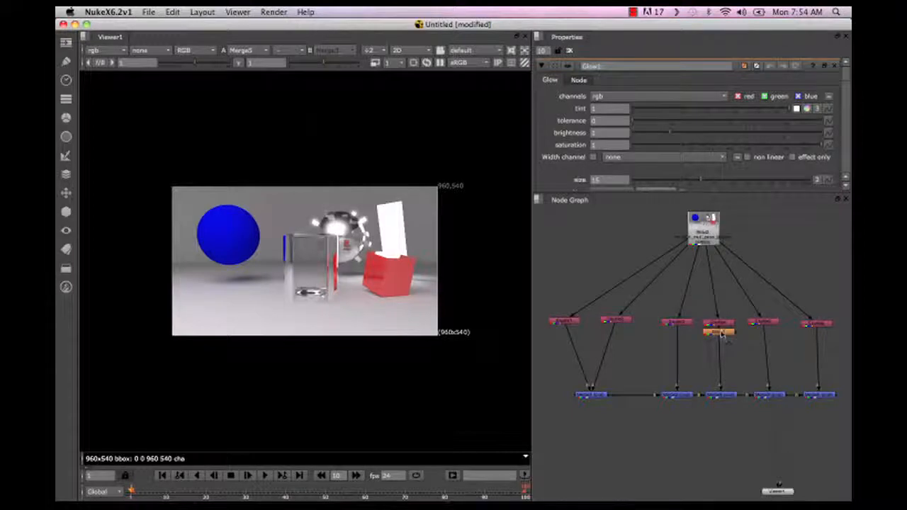
pyautogui.moveTo(719, 332); pyautogui.dragTo(722, 347)
pyautogui.press('1')
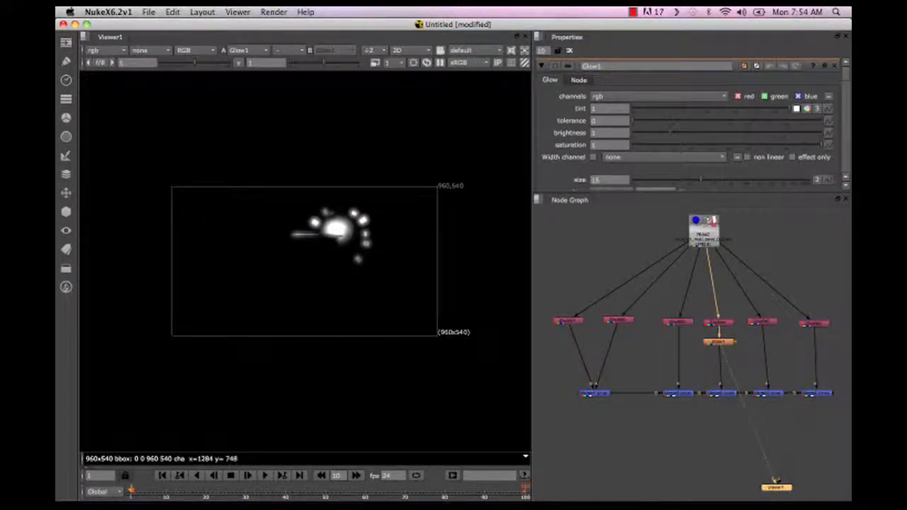
# Tint the Glow node light blue with red 0, green 0.4 and blue 1
pyautogui.click(797, 110)
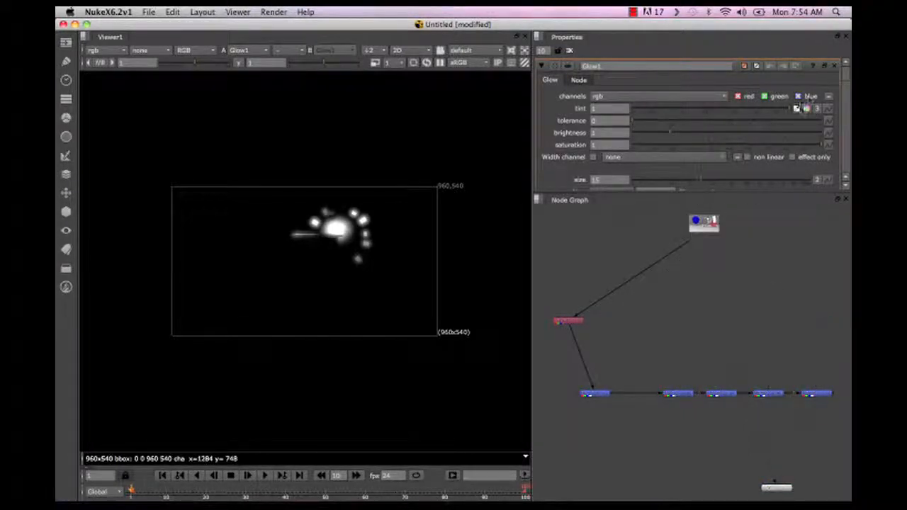
pyautogui.click(805, 110)
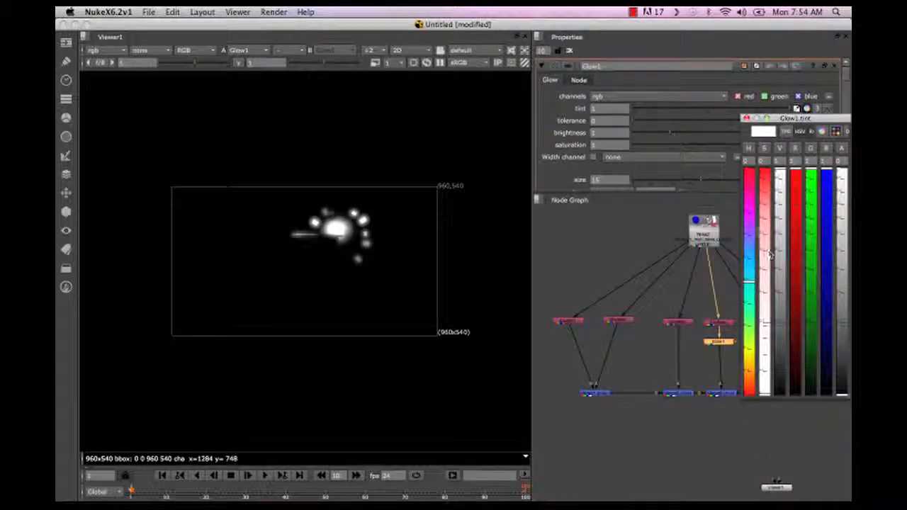
pyautogui.moveTo(760, 305); pyautogui.dragTo(746, 259)
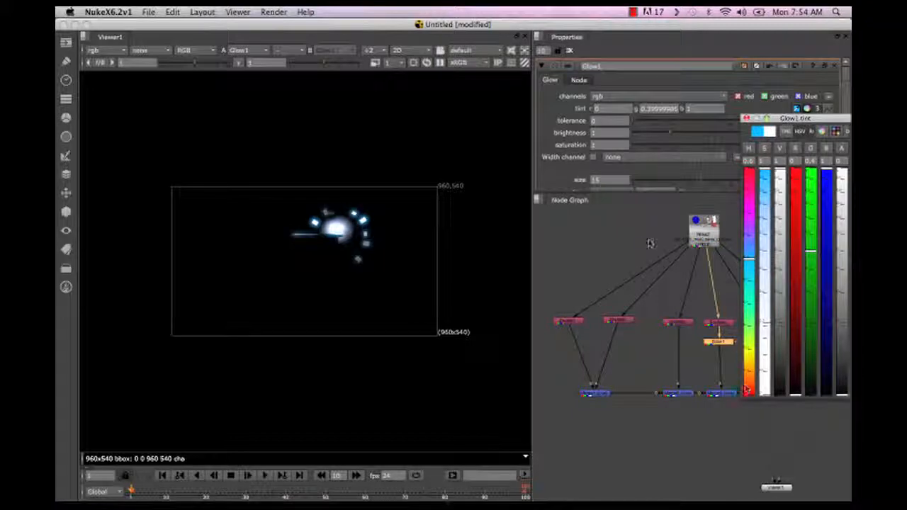
pyautogui.click(746, 117)
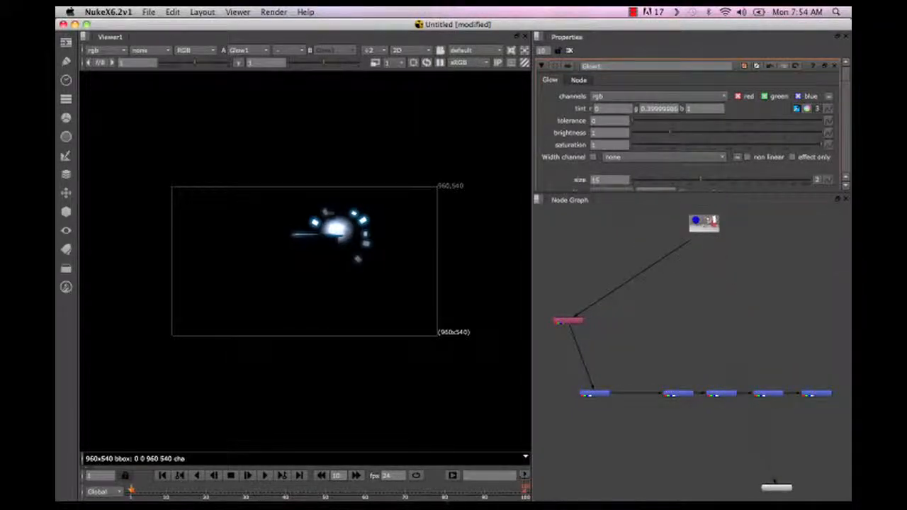
# Set the Glow to effect only, with brightness 5, tolerance 0.13 and size about 53
pyautogui.click(792, 157)
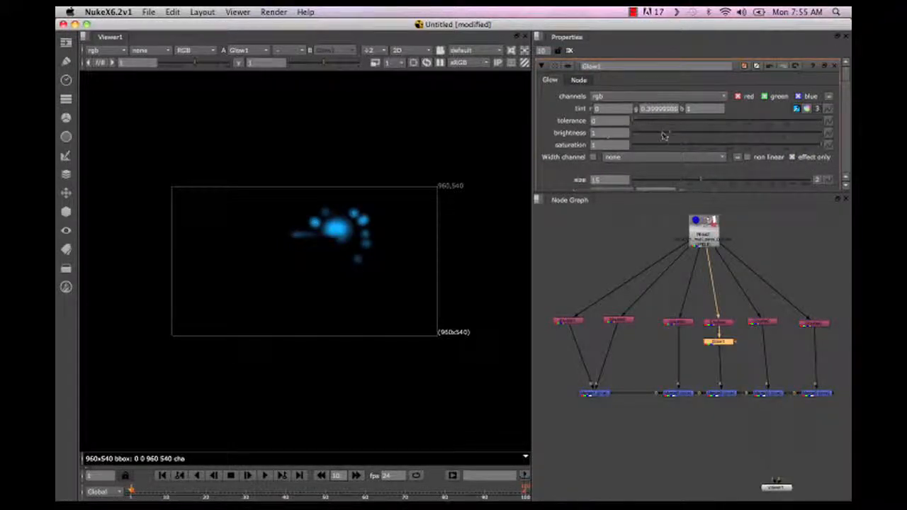
pyautogui.moveTo(660, 134); pyautogui.dragTo(823, 135)
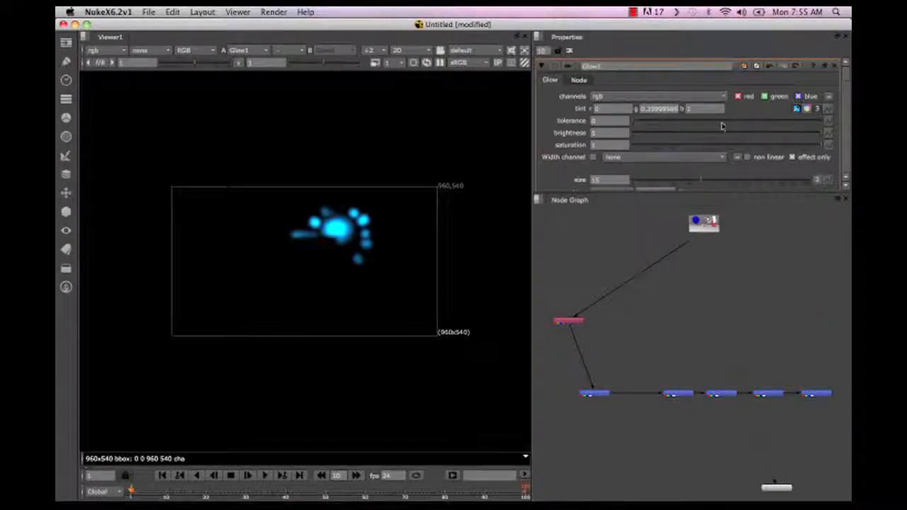
pyautogui.moveTo(635, 124); pyautogui.dragTo(657, 120)
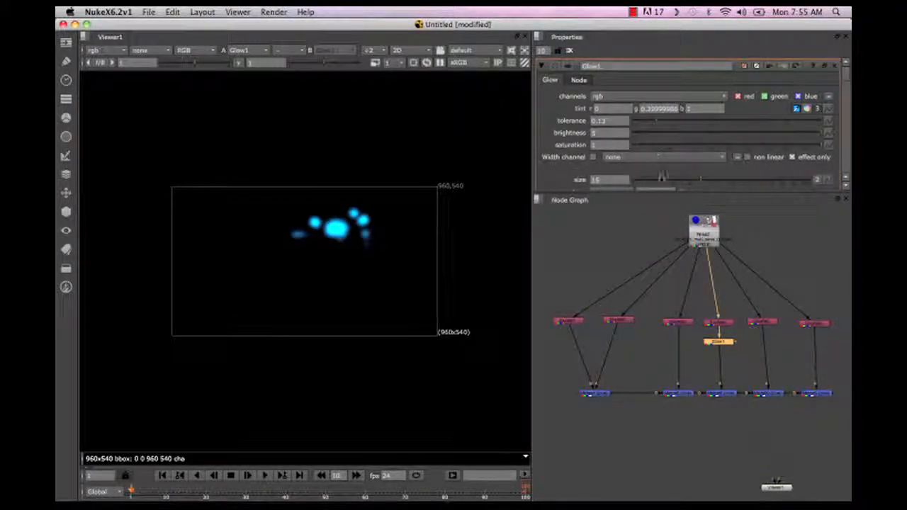
pyautogui.moveTo(702, 181); pyautogui.dragTo(762, 178)
pyautogui.click(722, 343)
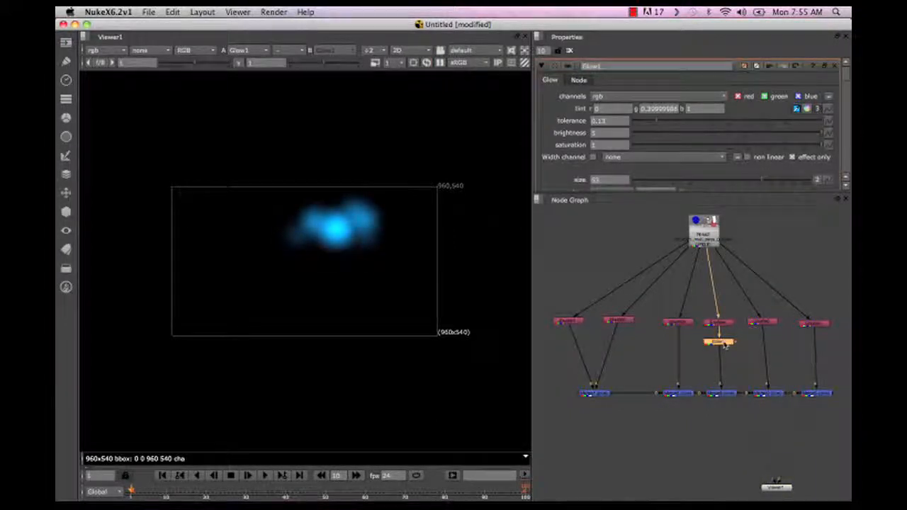
# Show the final Merge5 composite in the viewer, and delete the Glow node from the specular branch
pyautogui.click(813, 394)
pyautogui.press('1')
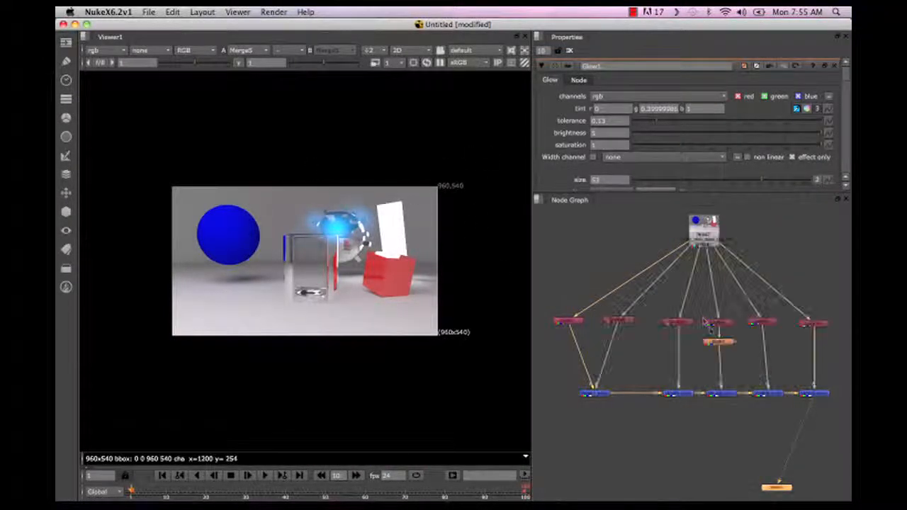
pyautogui.click(717, 343)
pyautogui.press('Delete')
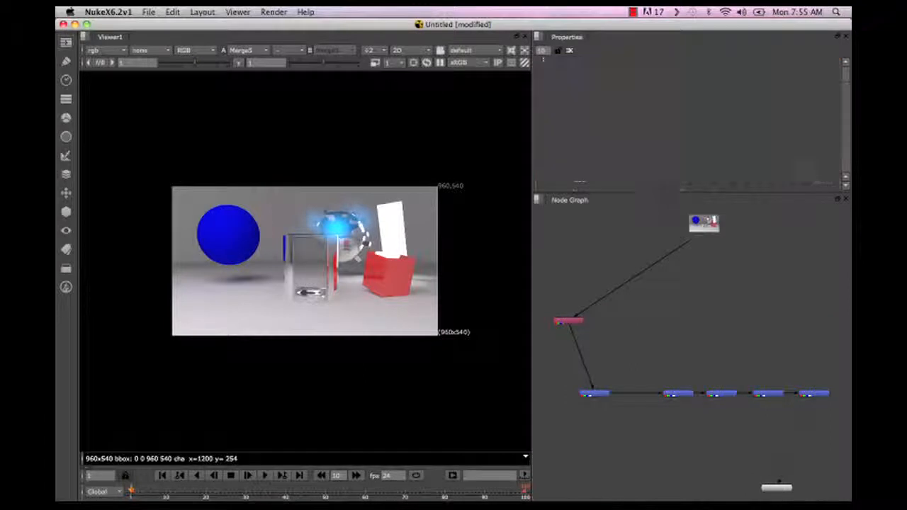